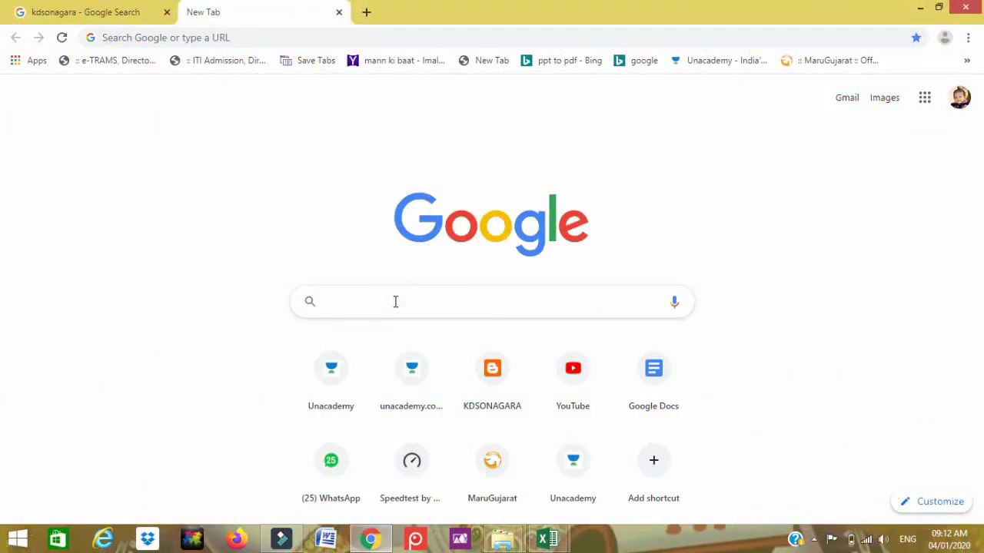
Search the web for 'kdsonagara' and open the blog from the results
type("kdsonagar")
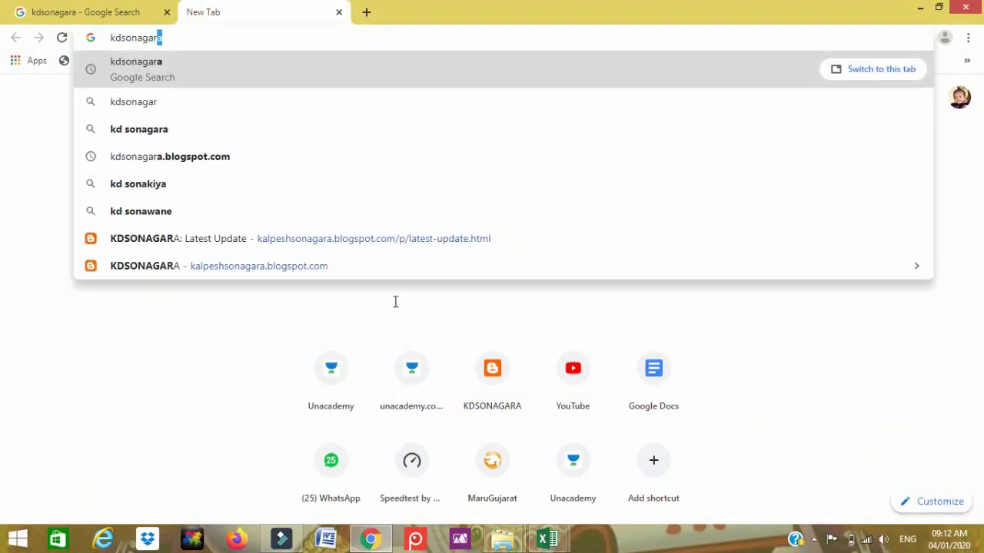
type("a")
key("Return")
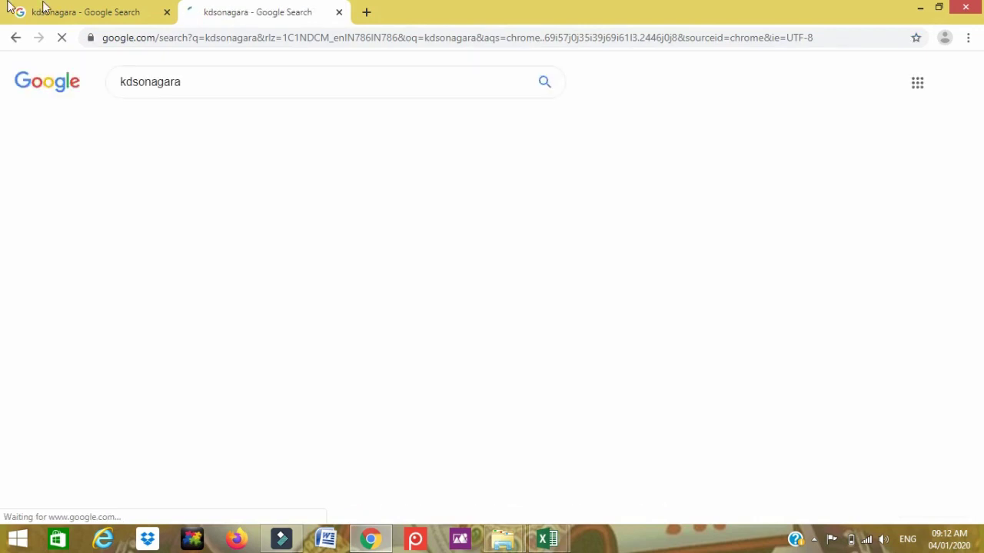
scroll(185, 223, "down", 1)
scroll(171, 246, "down", 5)
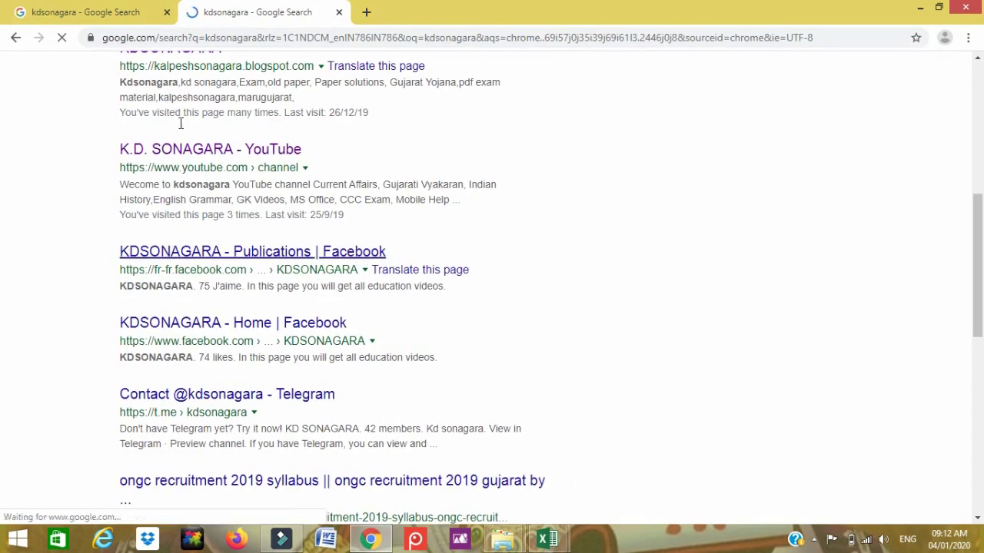
scroll(177, 126, "up", 1)
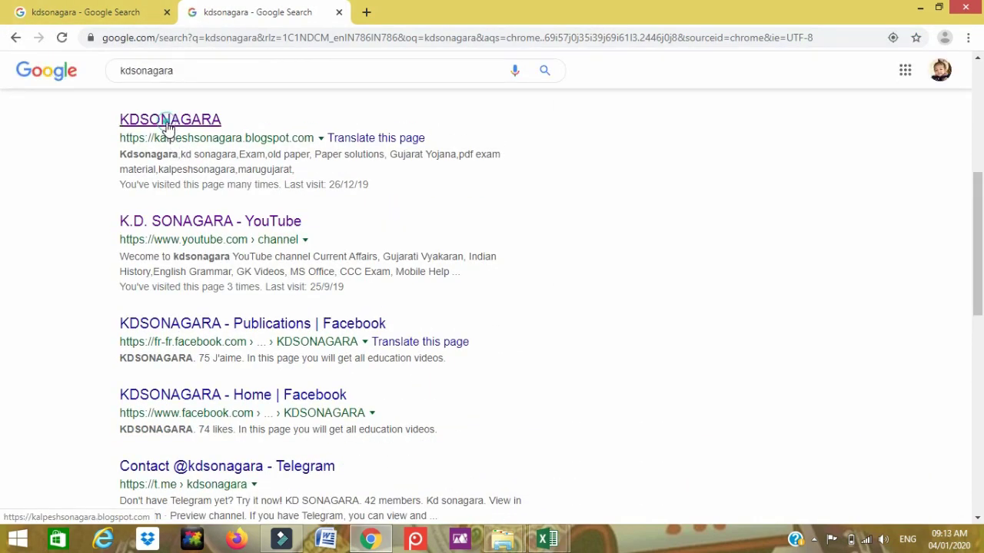
left_click(168, 123)
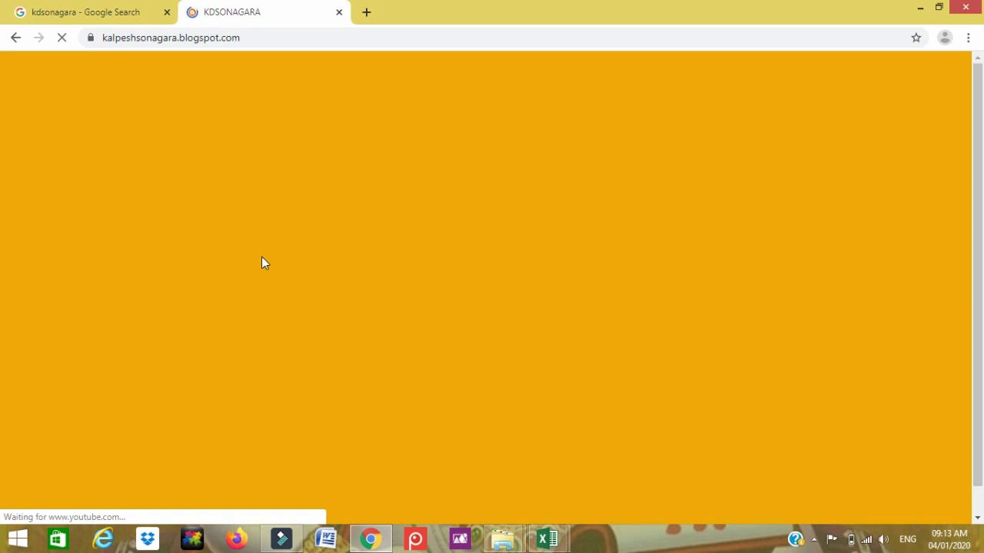
Open the blog's ALL EXAM PDF MATERIAL page and browse its downloads
scroll(257, 262, "down", 2)
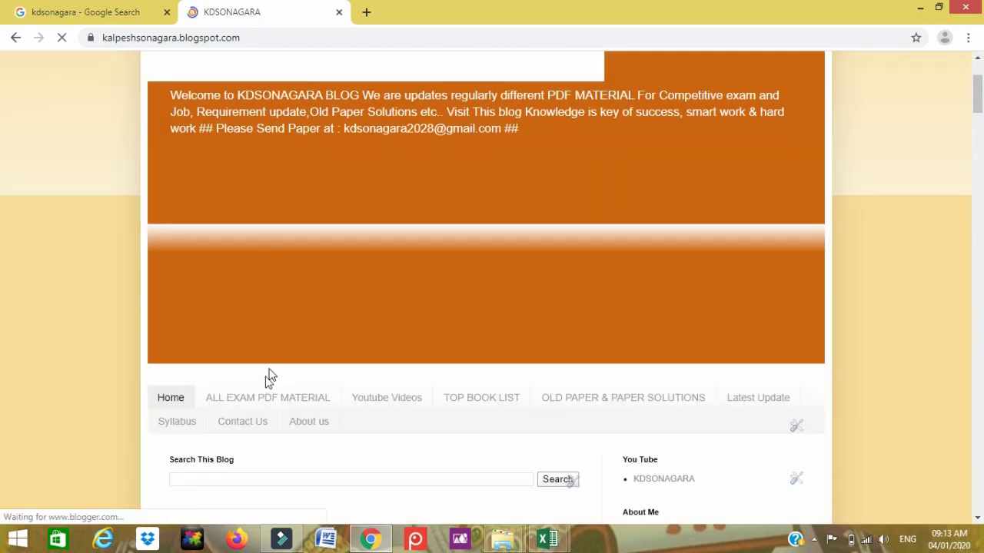
left_click(263, 398)
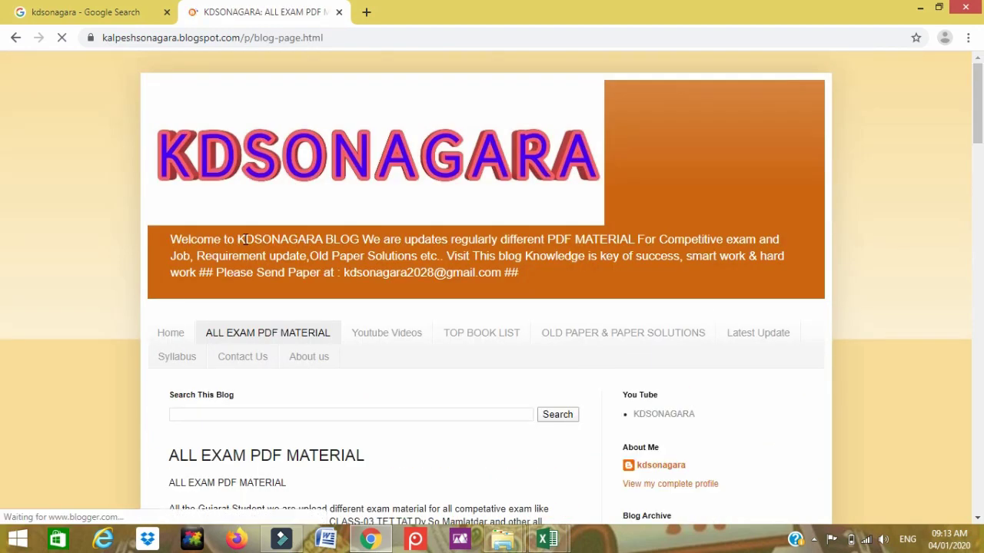
scroll(240, 239, "down", 3)
scroll(241, 240, "down", 3)
scroll(243, 241, "down", 4)
scroll(247, 242, "down", 3)
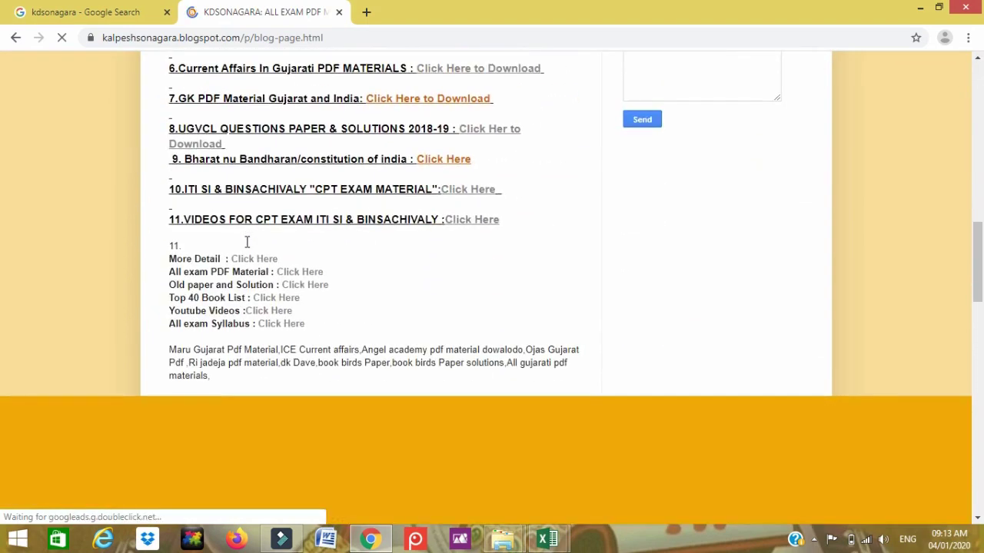
scroll(246, 251, "up", 1)
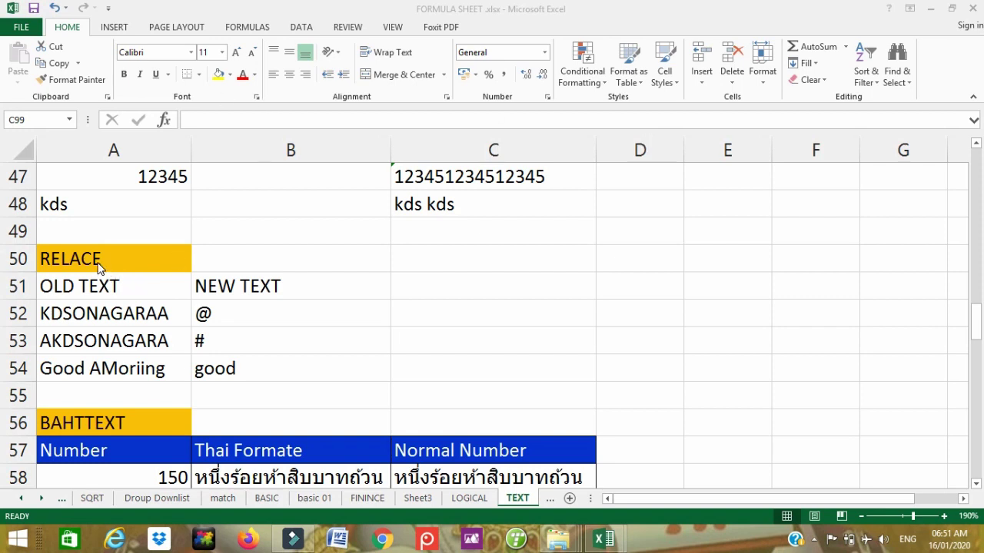
scroll(150, 265, "up", 2)
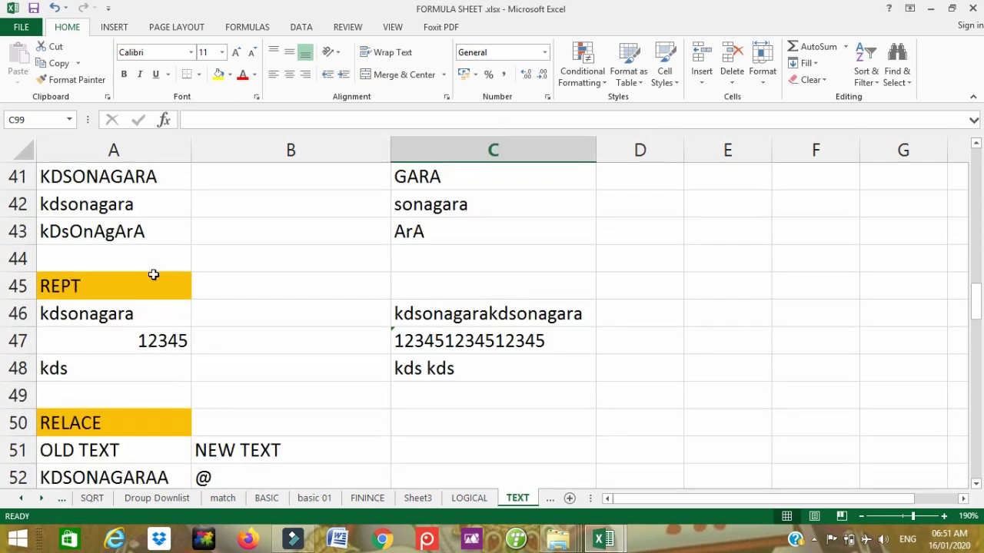
scroll(98, 295, "up", 3)
scroll(98, 295, "up", 1)
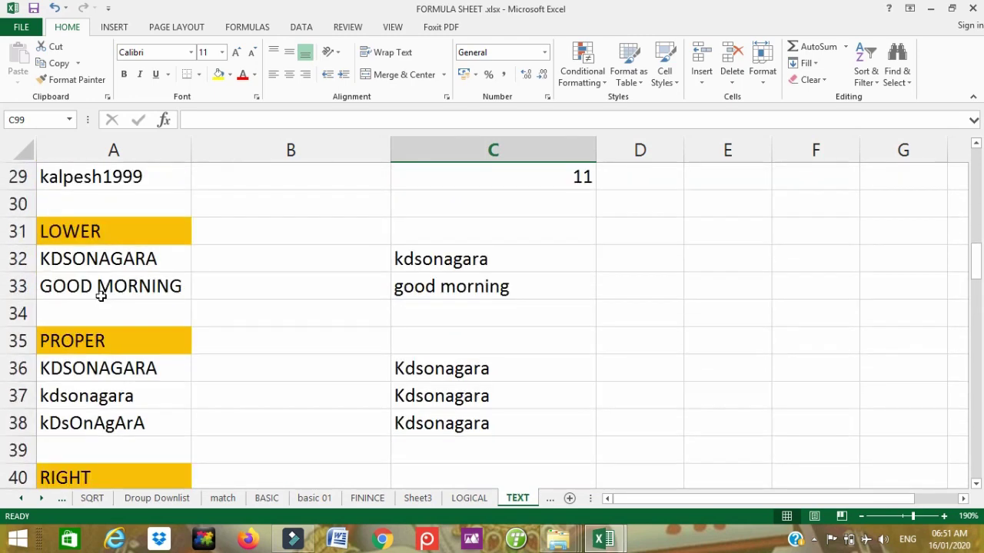
scroll(99, 294, "up", 3)
scroll(101, 297, "up", 6)
scroll(101, 297, "up", 1)
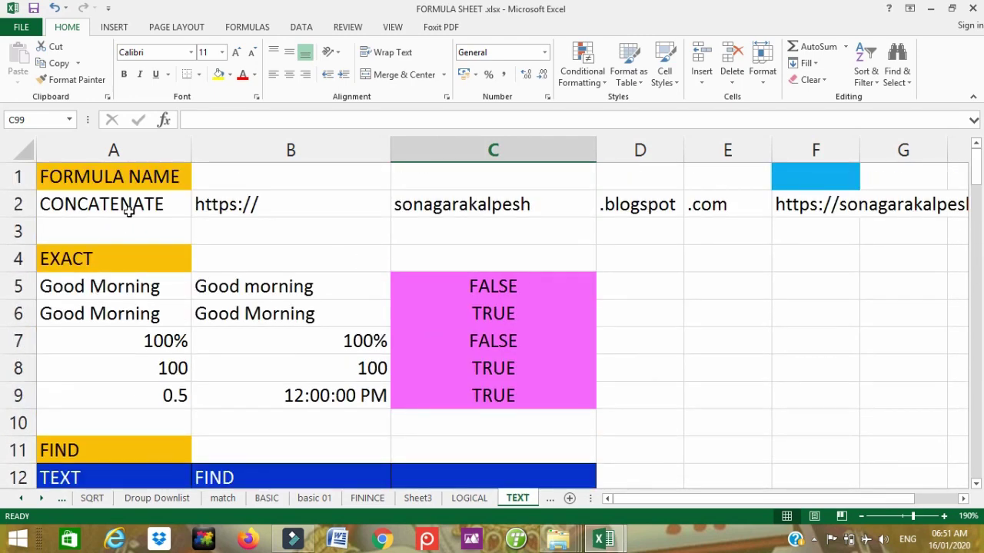
scroll(131, 292, "down", 2)
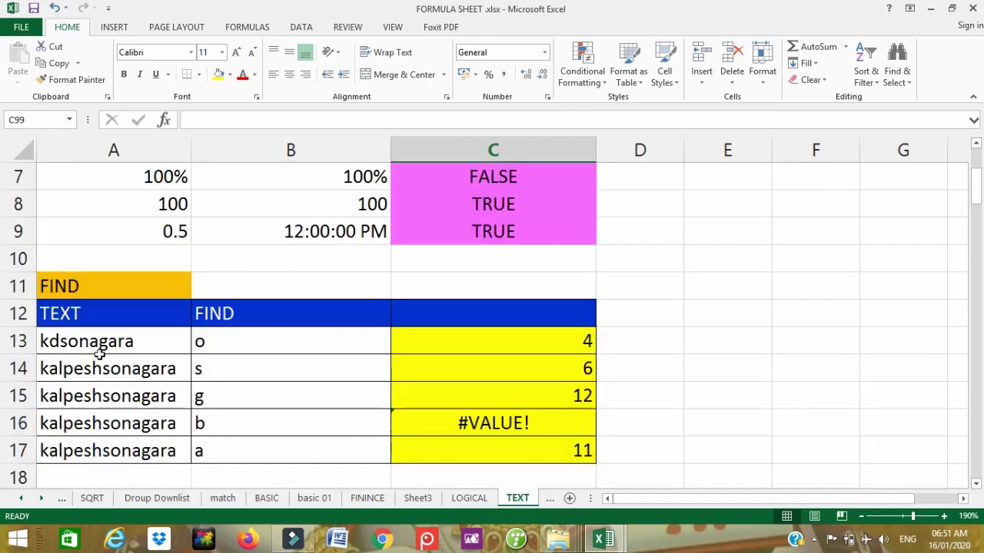
scroll(99, 347, "down", 1)
scroll(95, 350, "down", 3)
scroll(84, 333, "down", 1)
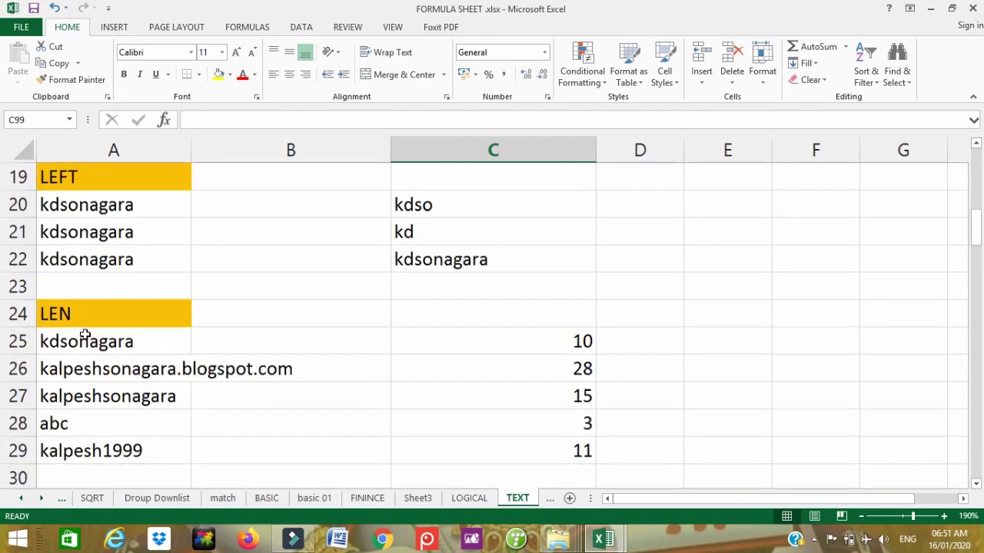
scroll(86, 333, "down", 1)
scroll(85, 333, "down", 3)
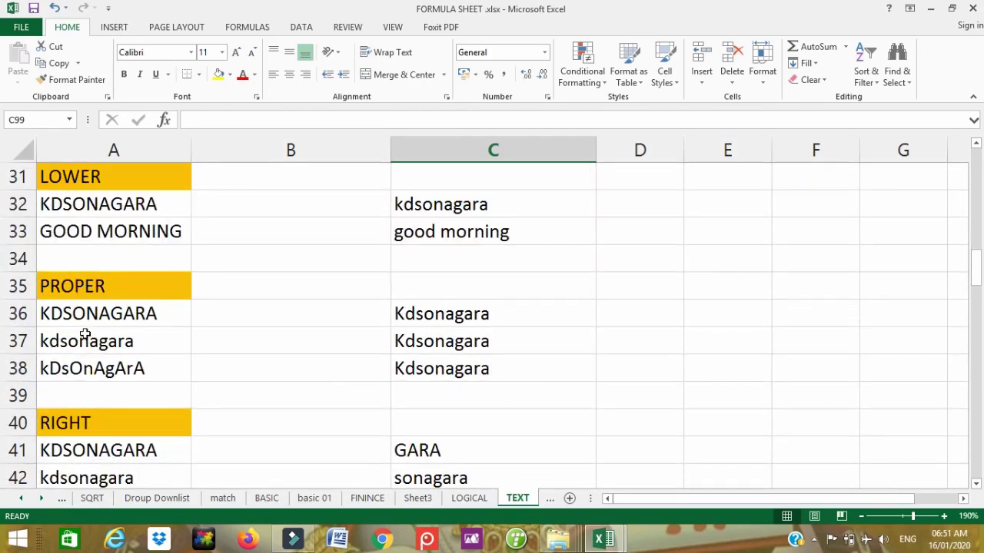
scroll(86, 333, "down", 1)
scroll(87, 333, "down", 2)
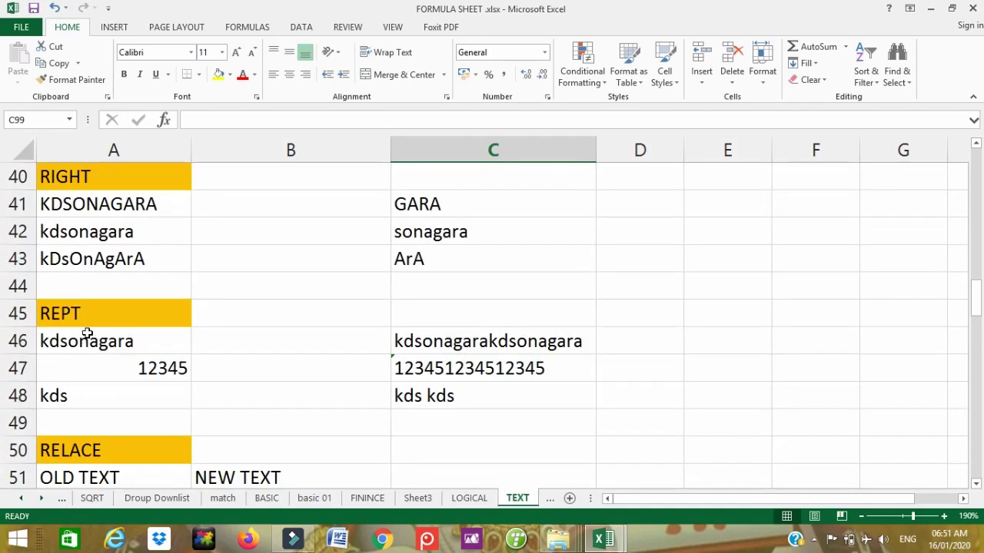
scroll(87, 333, "down", 1)
scroll(87, 333, "down", 1)
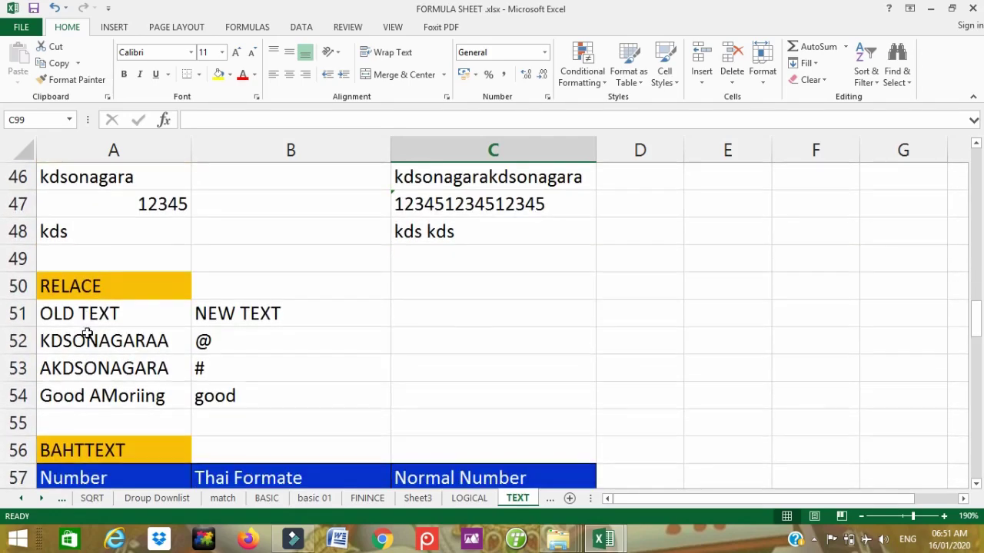
scroll(86, 332, "down", 1)
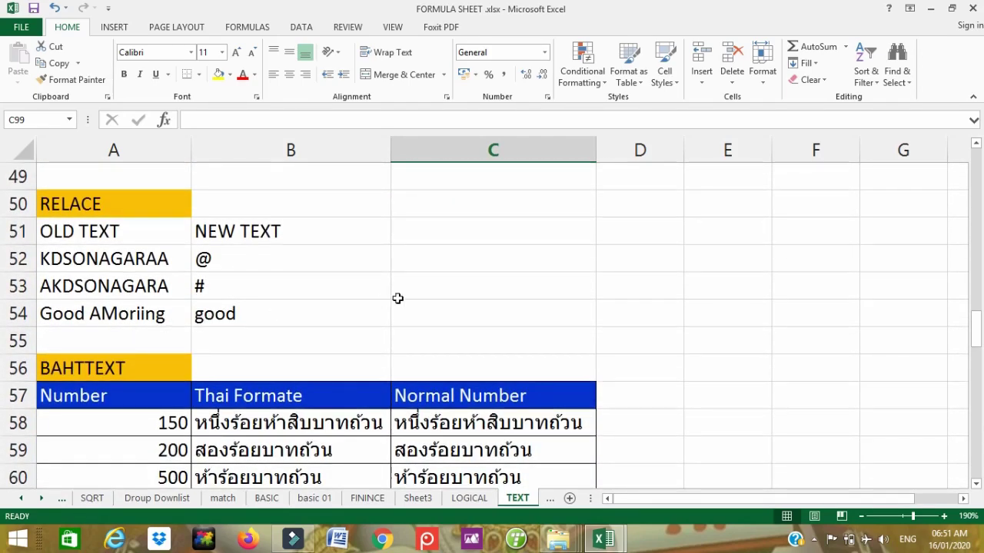
left_click(437, 232)
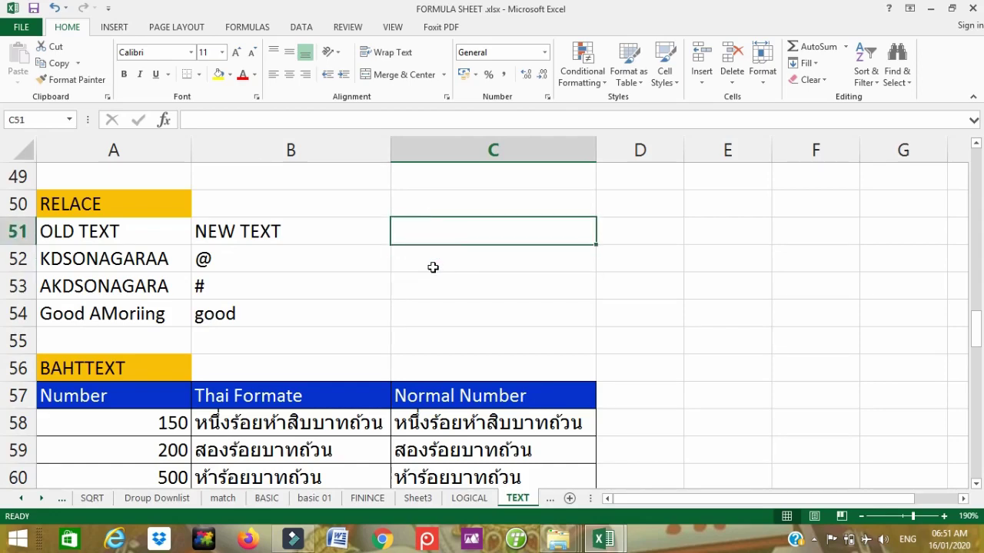
Enter =REPLACE(A52,11,1,B52) in C52 so it returns KDSONAGARA@
left_click(433, 266)
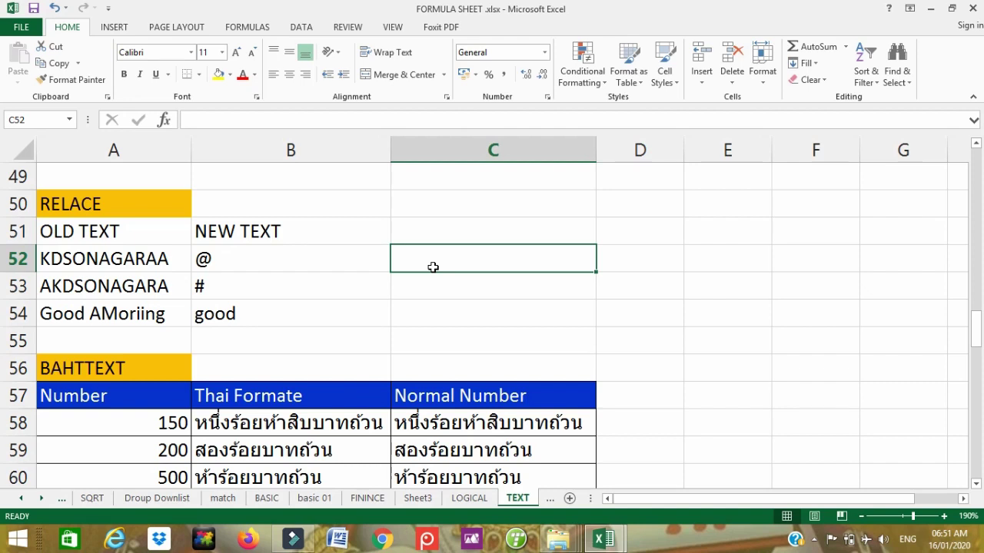
type("-")
key("BackSpace")
type("=")
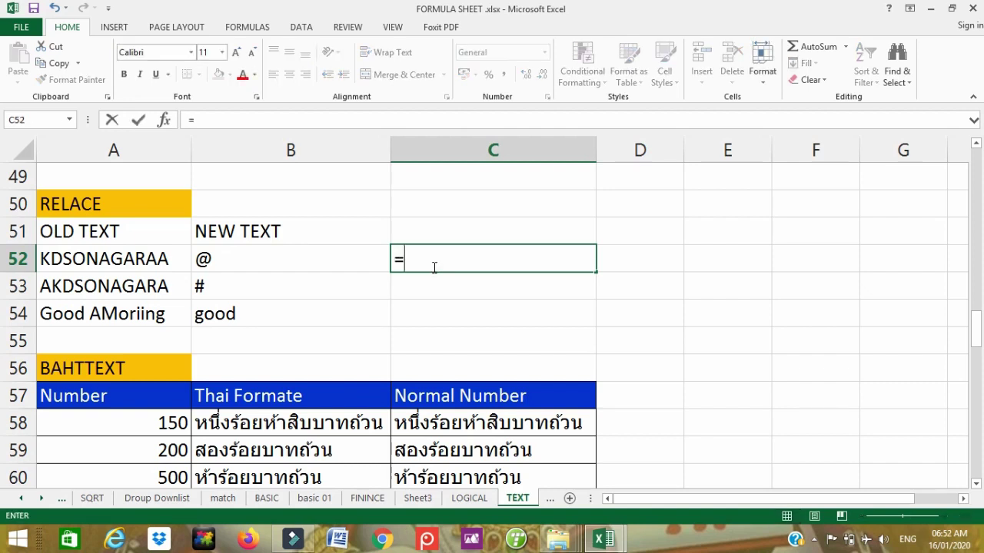
type("re")
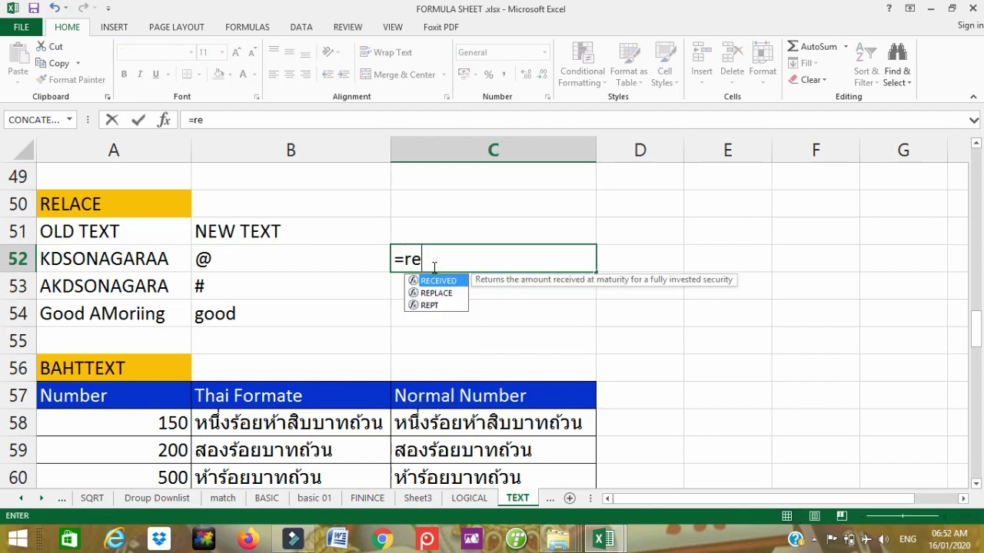
type("l")
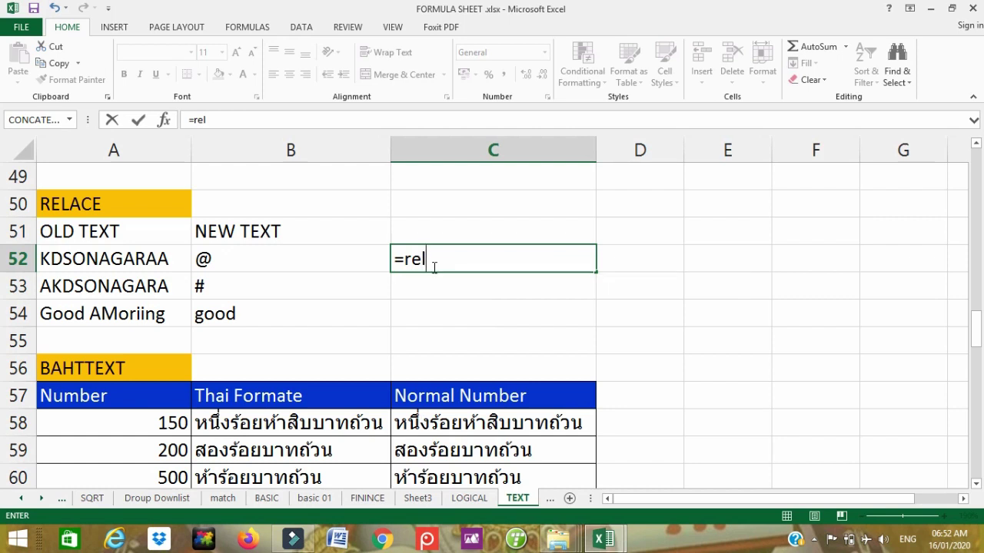
key("BackSpace")
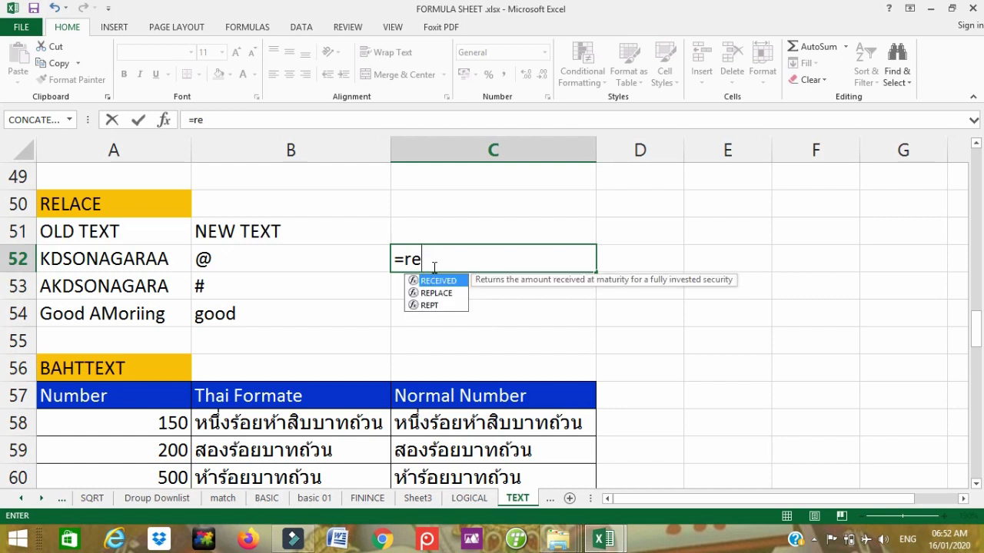
type("p")
key("Tab")
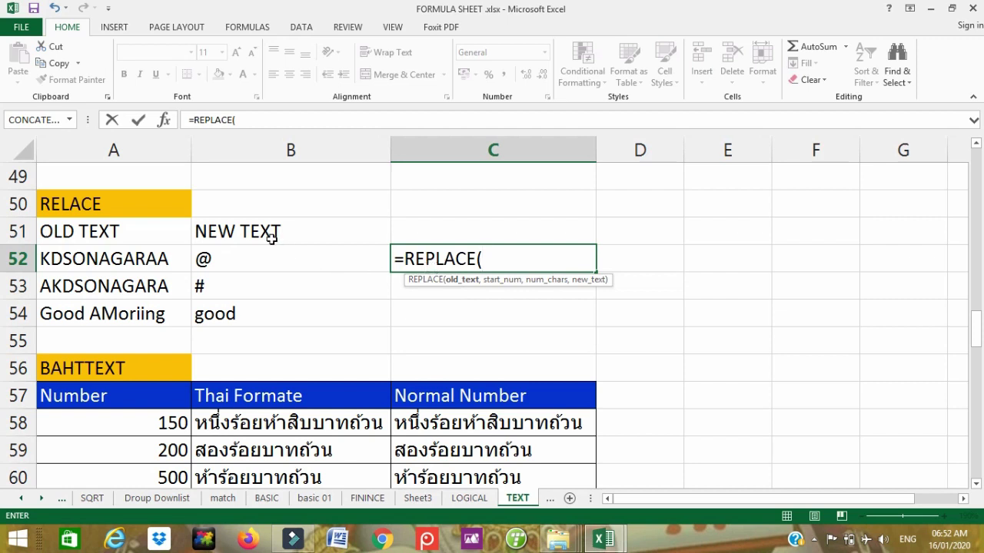
left_click(101, 262)
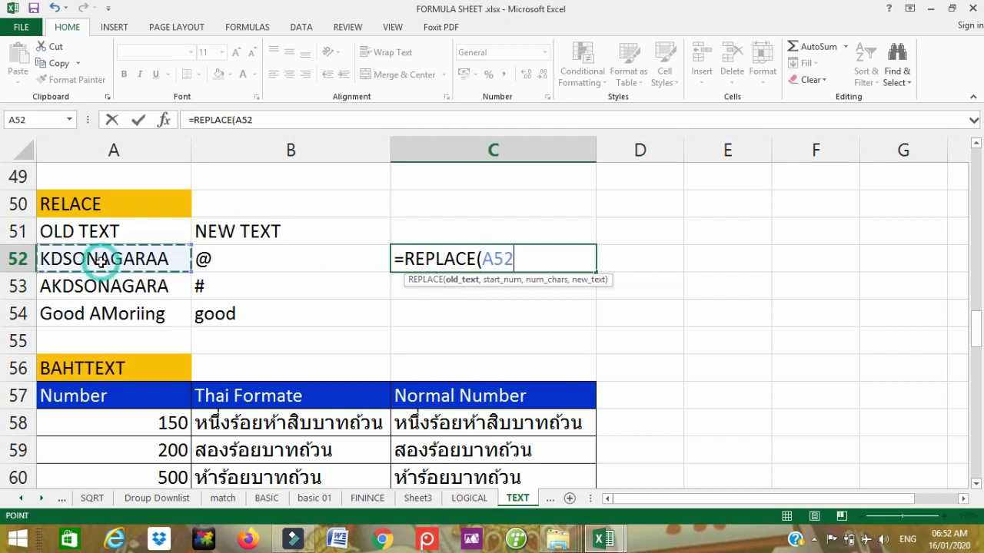
type(",")
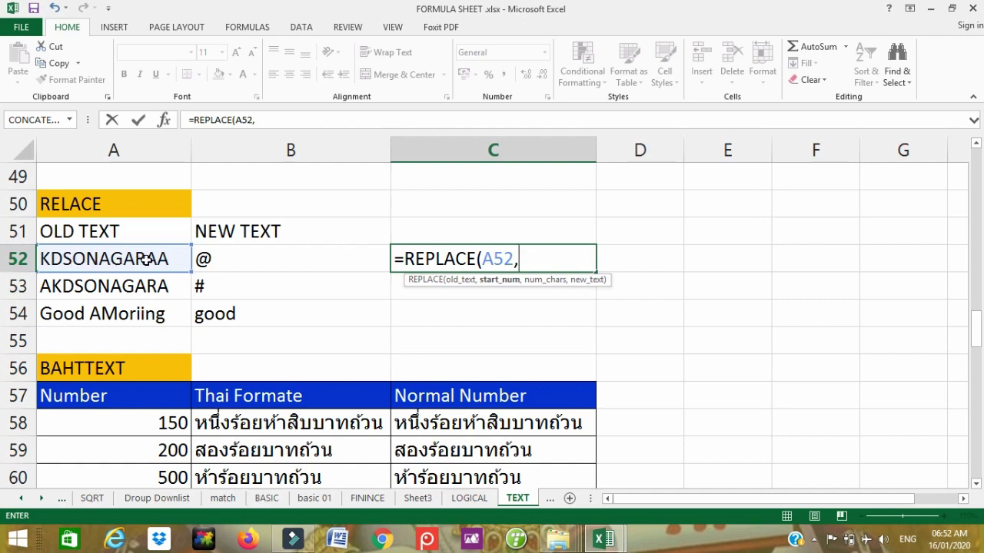
type("11")
type(",")
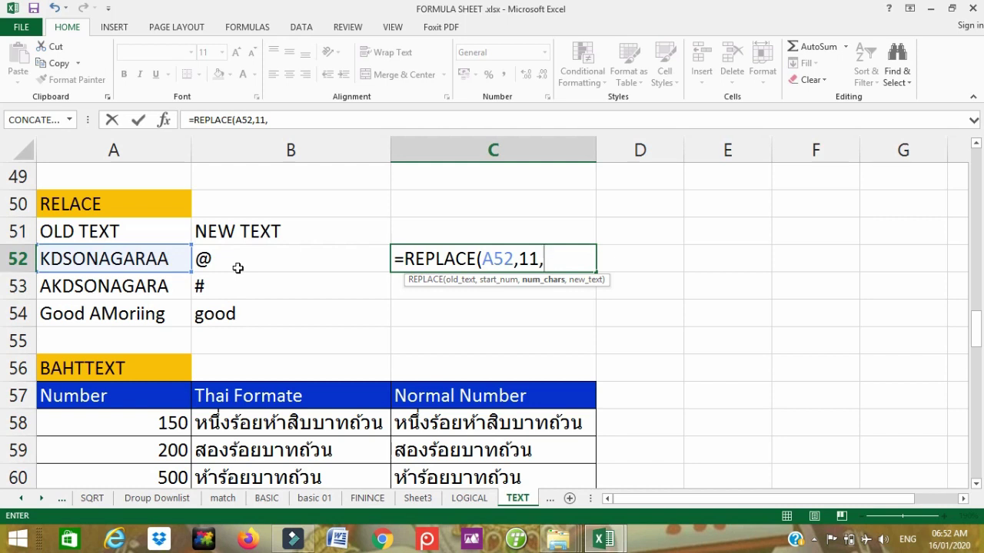
type("1")
type(",")
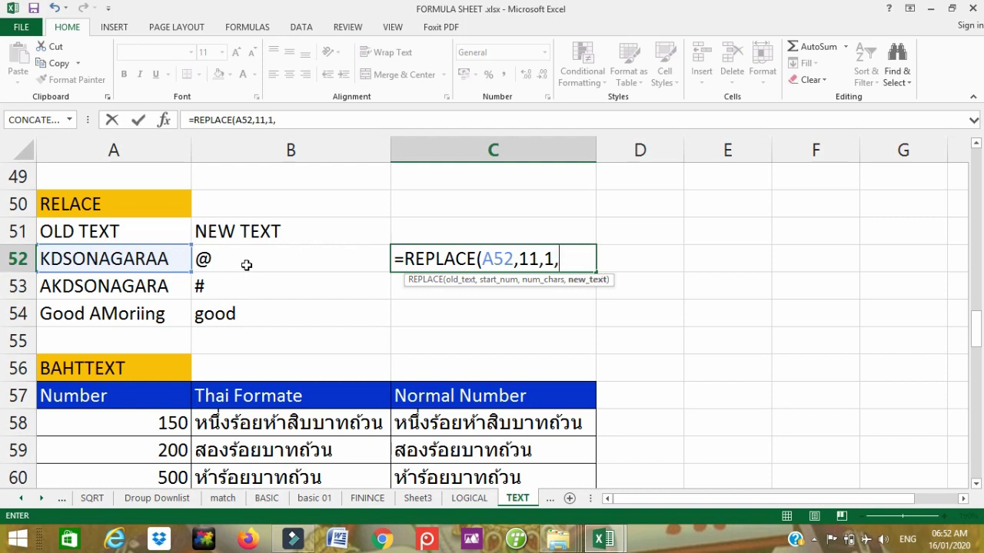
left_click(245, 265)
key("Return")
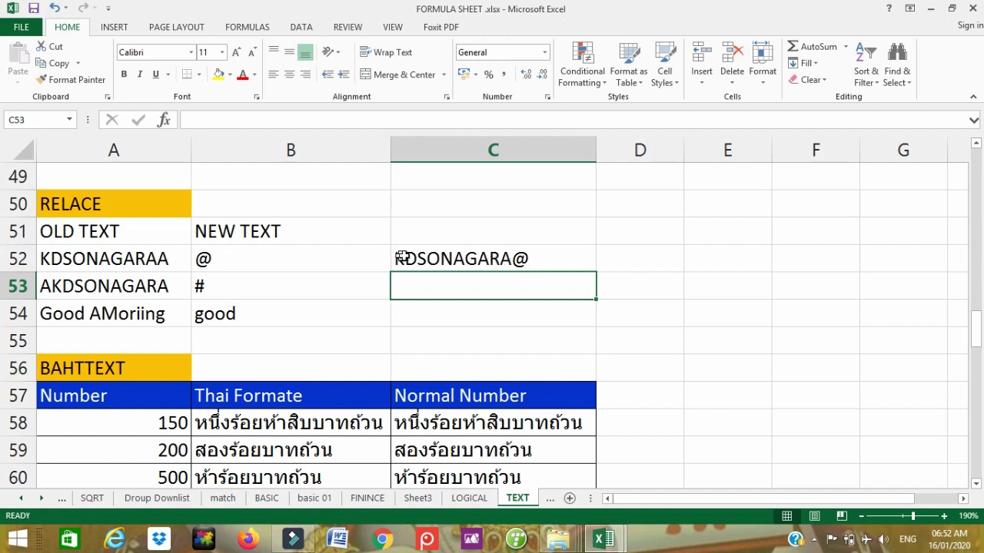
Change the start position in C52's REPLACE formula from 11 to 4, giving KDS@NAGARAA
double_click(449, 260)
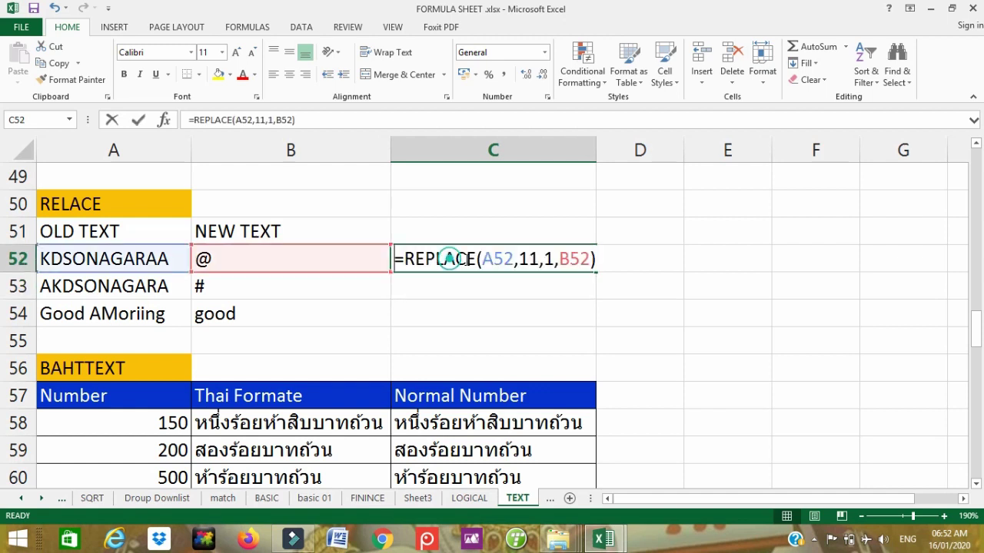
double_click(528, 259)
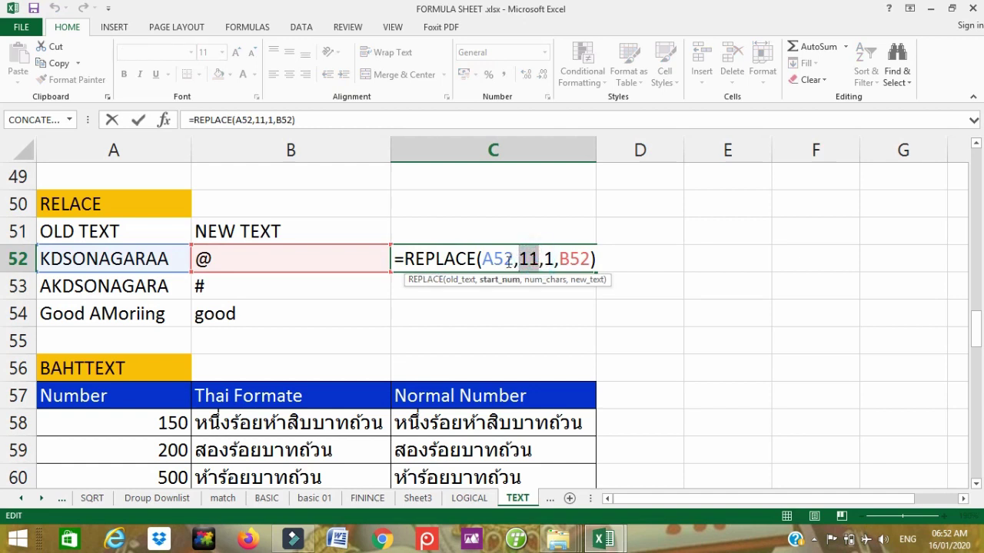
key("Escape")
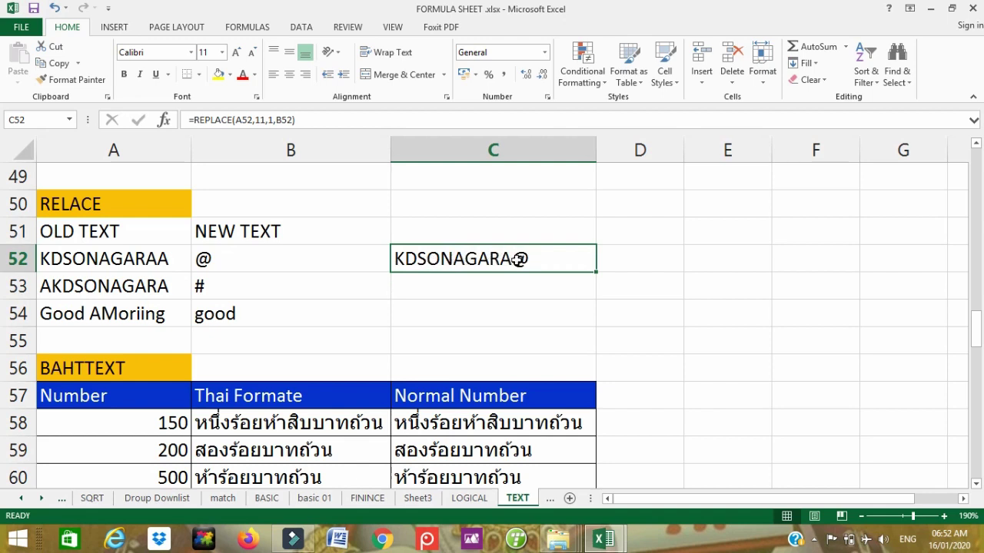
double_click(514, 259)
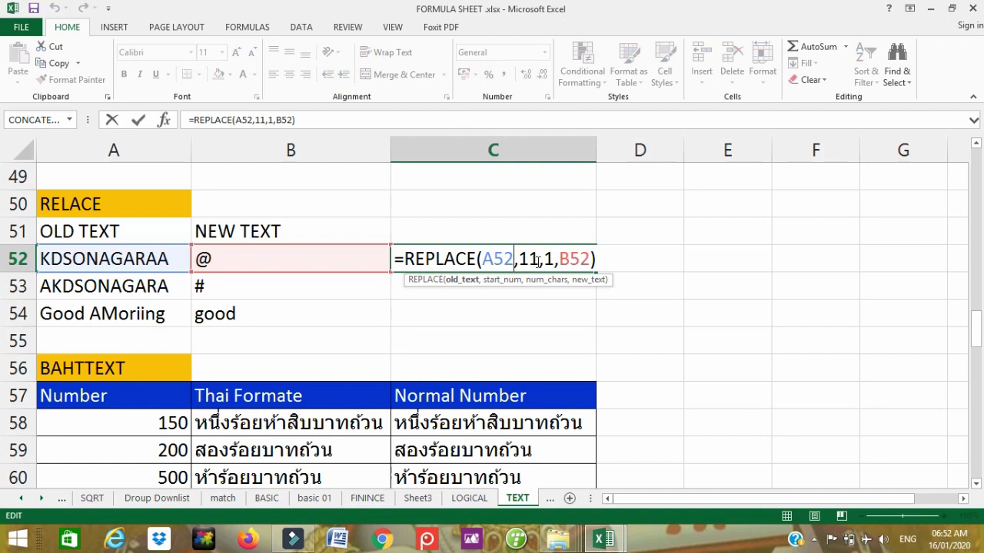
double_click(531, 259)
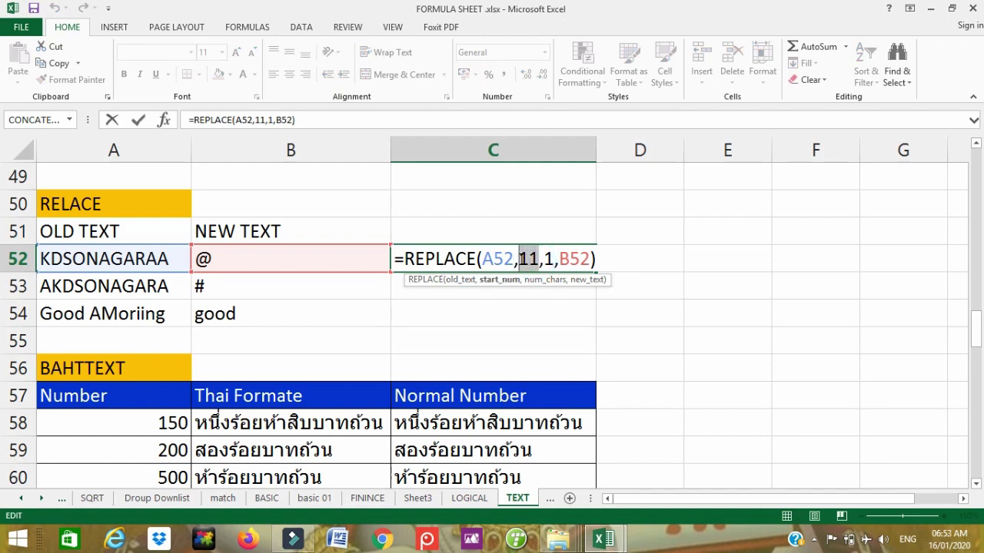
type("4")
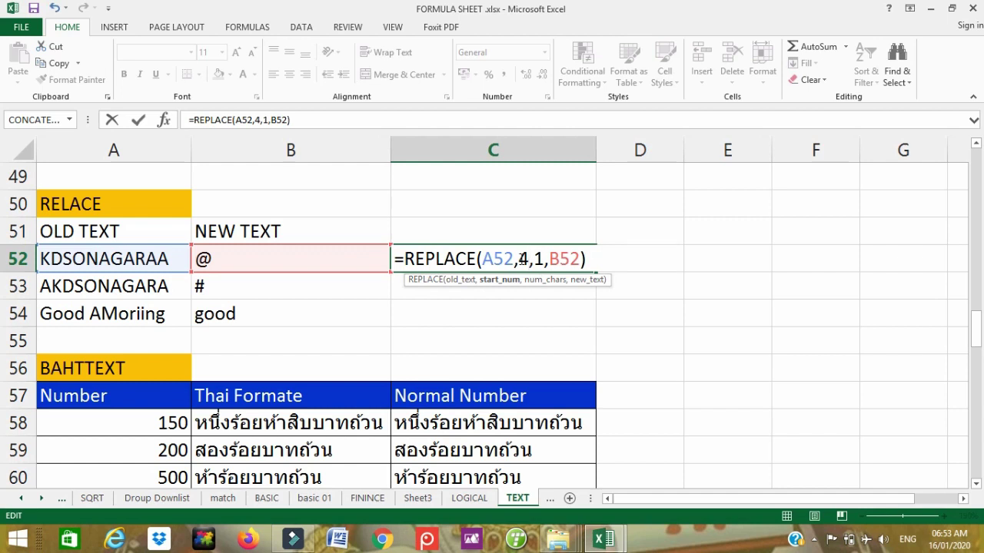
key("Return")
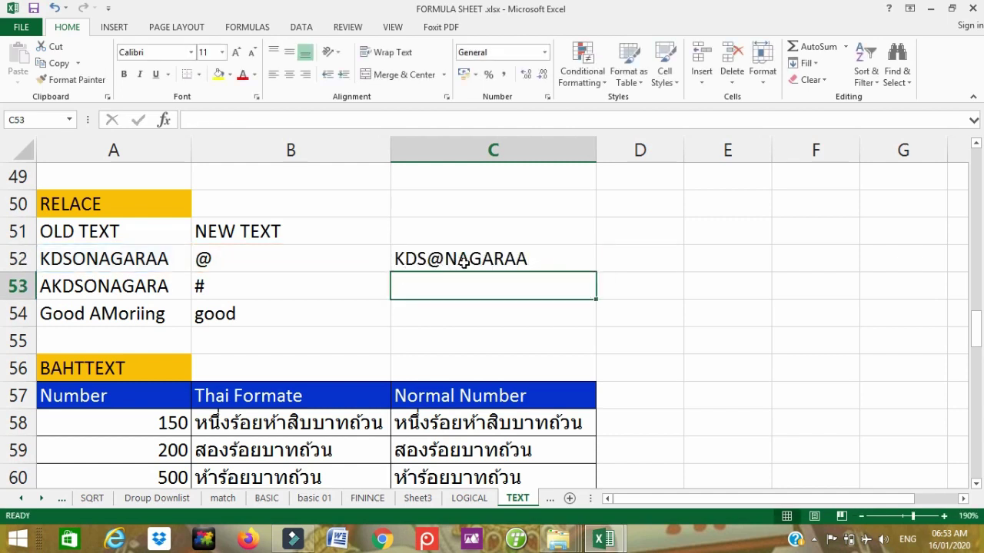
Fill C52's formula down to C53:C54, then undo the fill
left_click(503, 258)
double_click(596, 273)
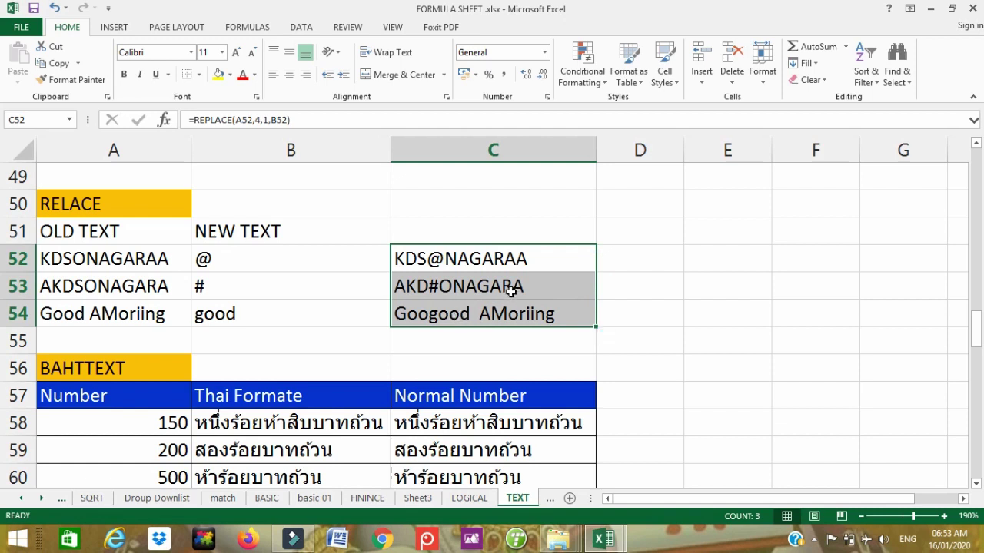
key("ctrl+z")
left_click(467, 291)
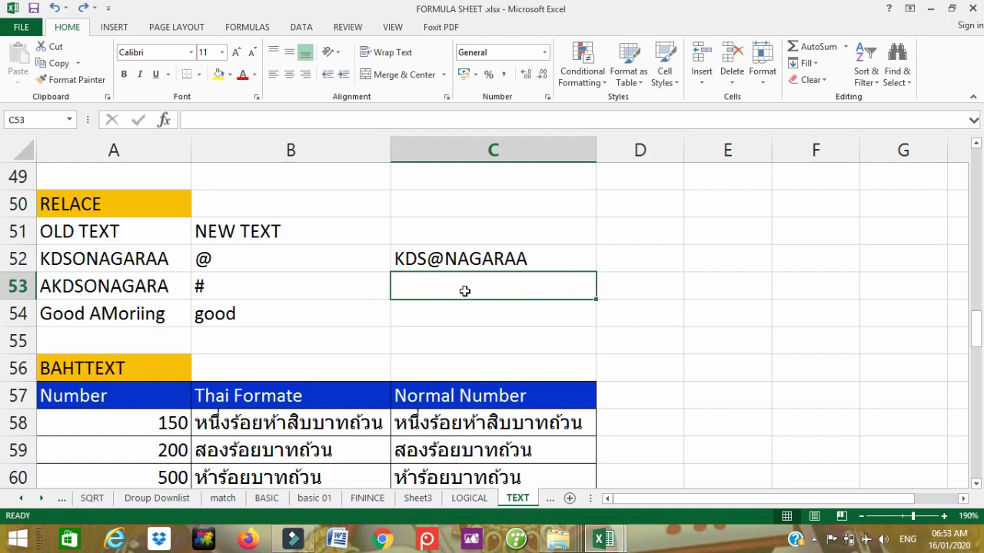
Enter =REPLACE(A53,1,1,B53) in C53 to get #KDSONAGARA
type("=")
type("re")
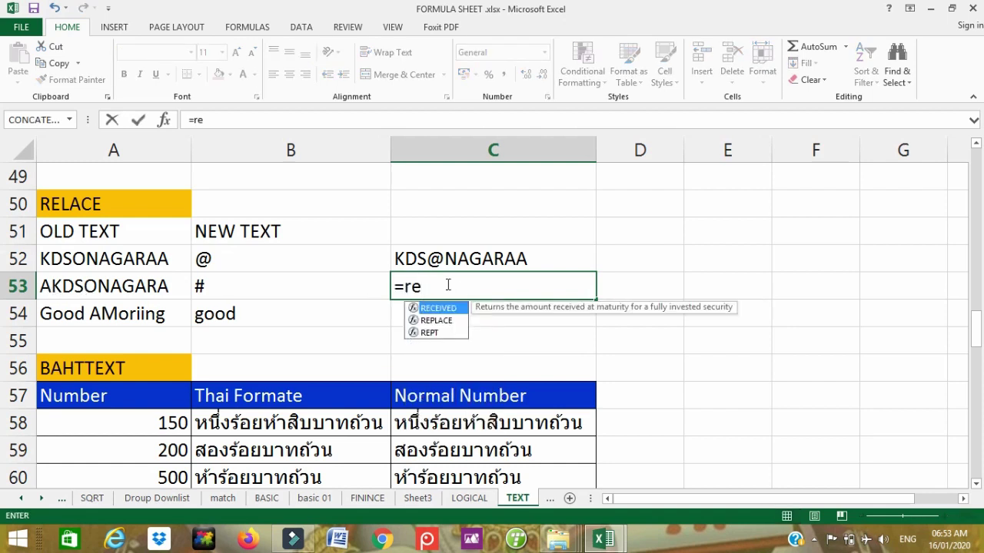
type("p")
key("Tab")
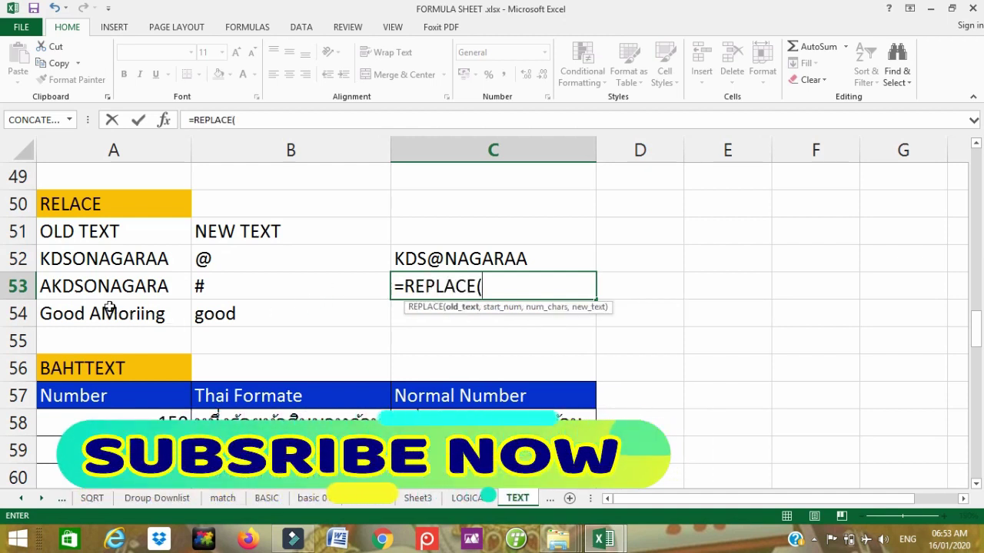
left_click(90, 289)
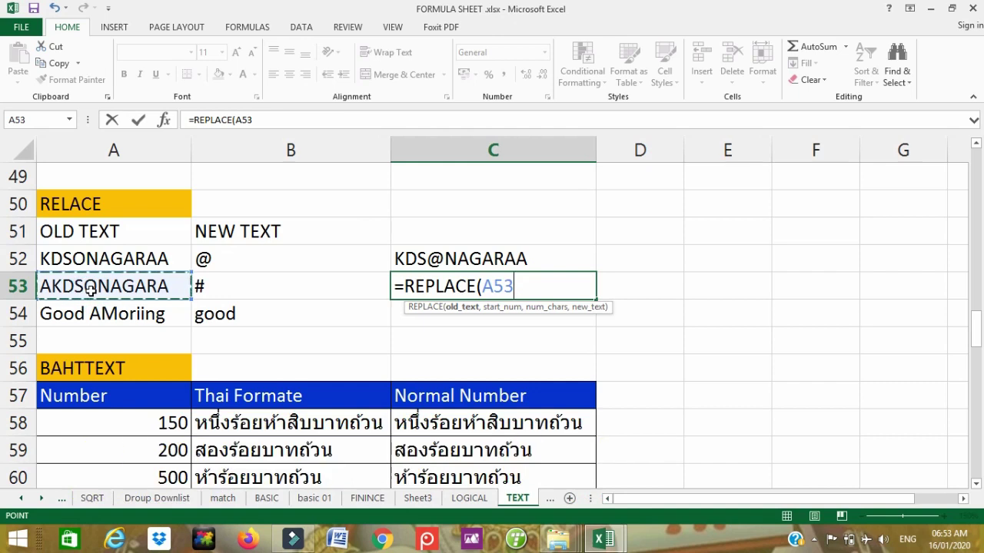
type(",")
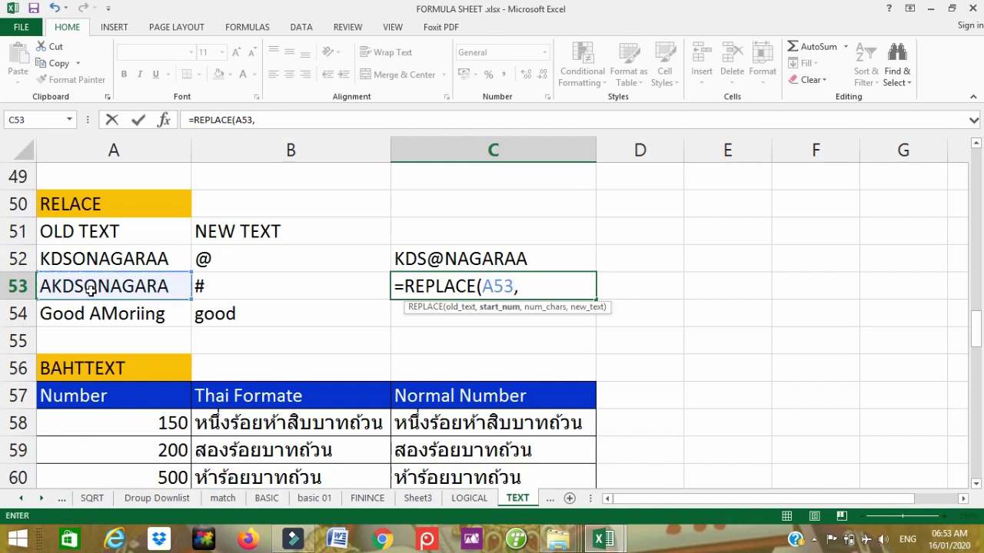
type("1")
type(",1")
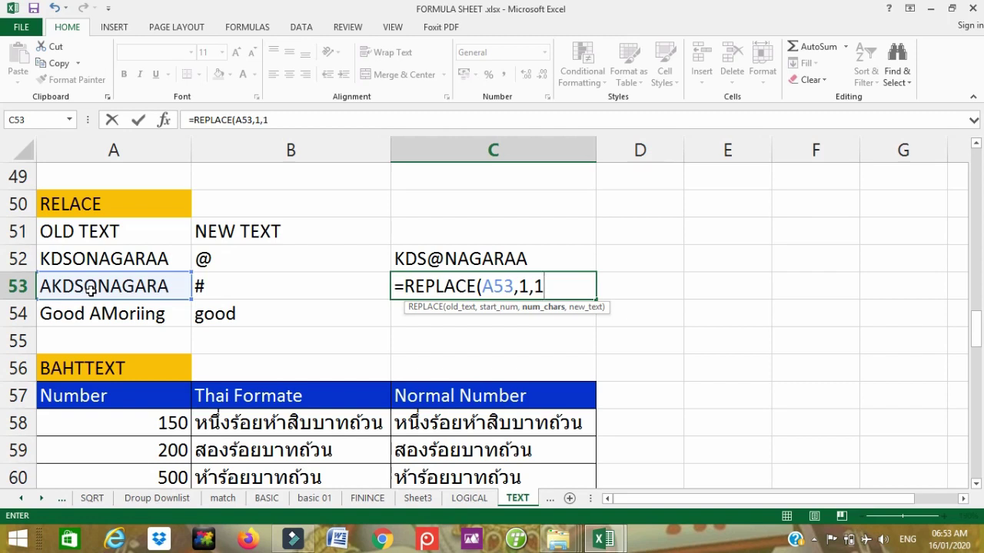
type(",")
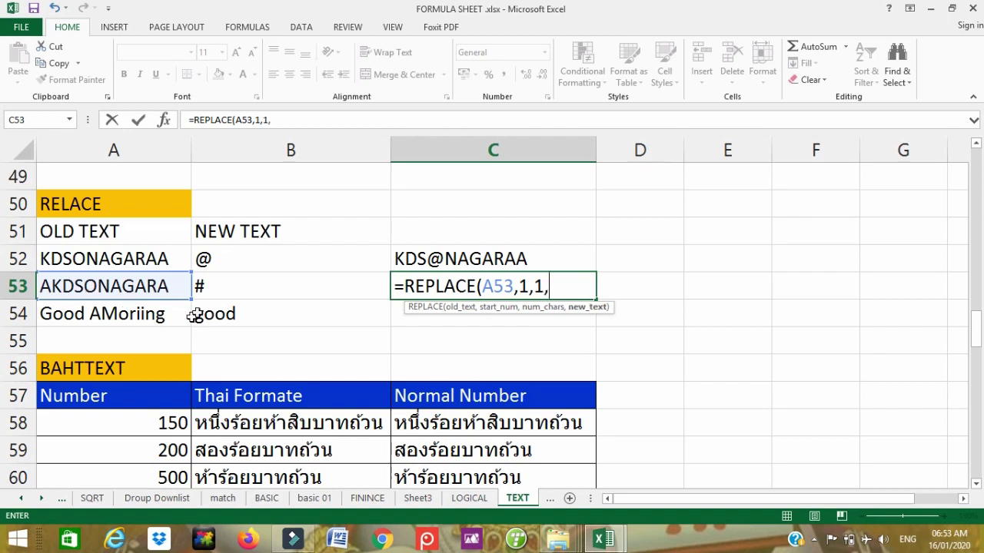
left_click(218, 291)
key("Return")
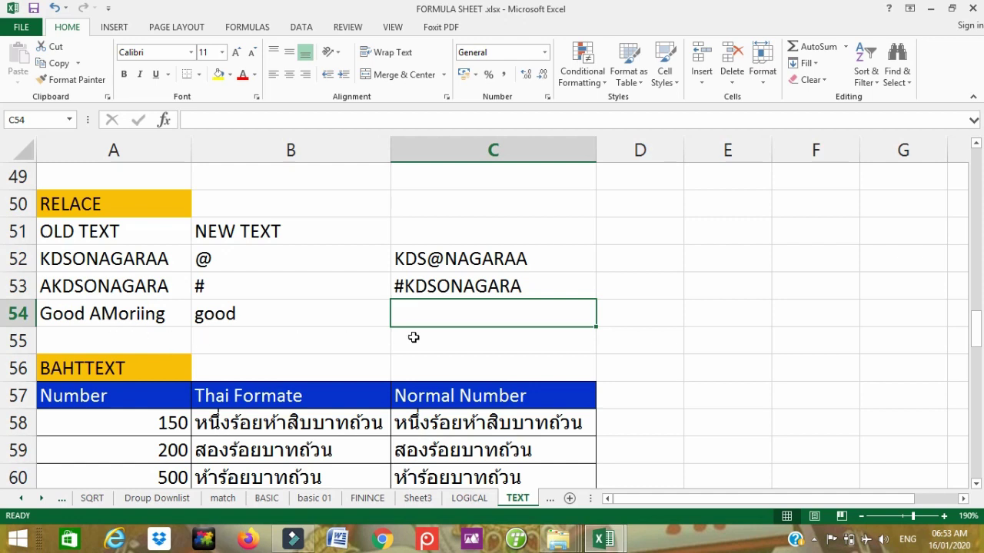
Enter =REPLACE(A54,6,4,B54) in C54, returning Good good iing
double_click(460, 316)
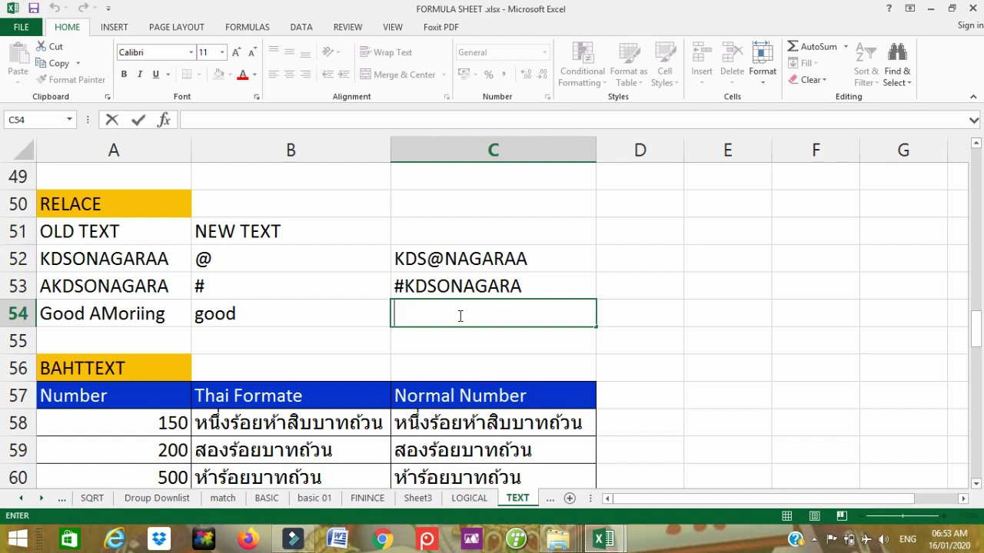
type("=")
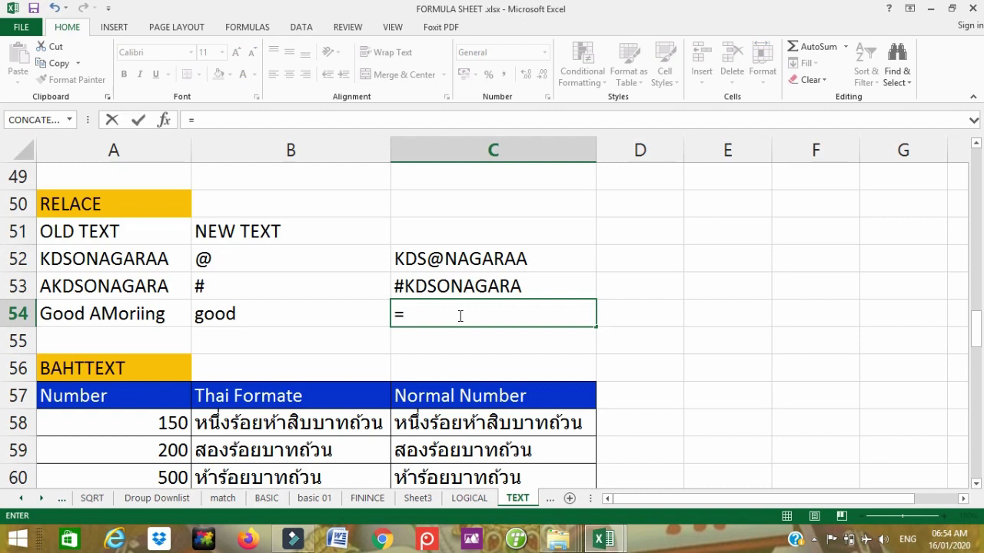
type("re")
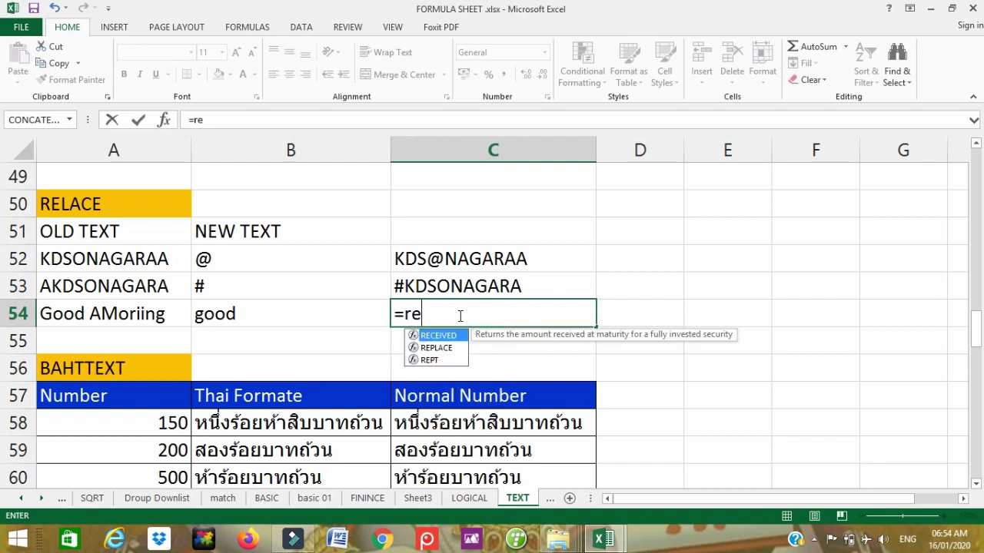
type("p")
key("Tab")
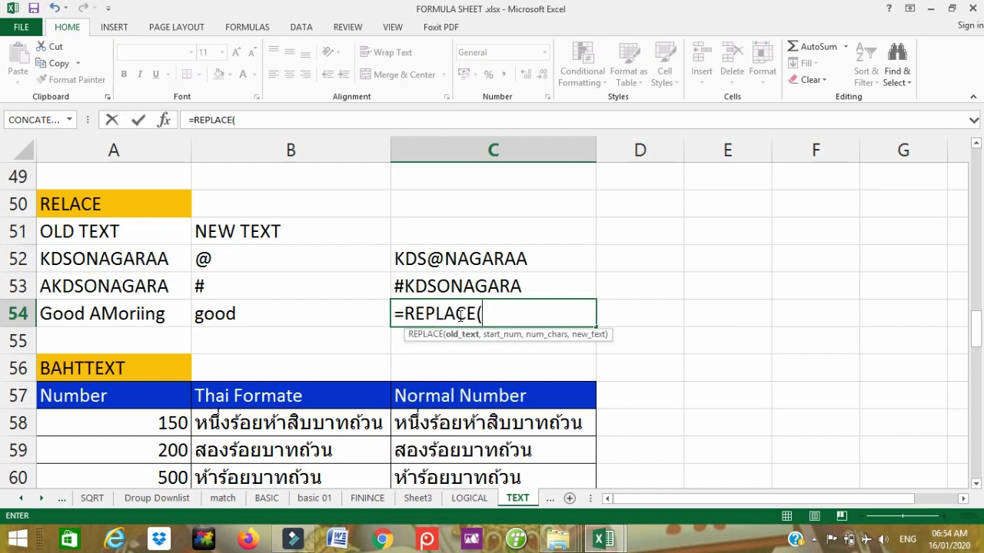
left_click(83, 312)
type(",")
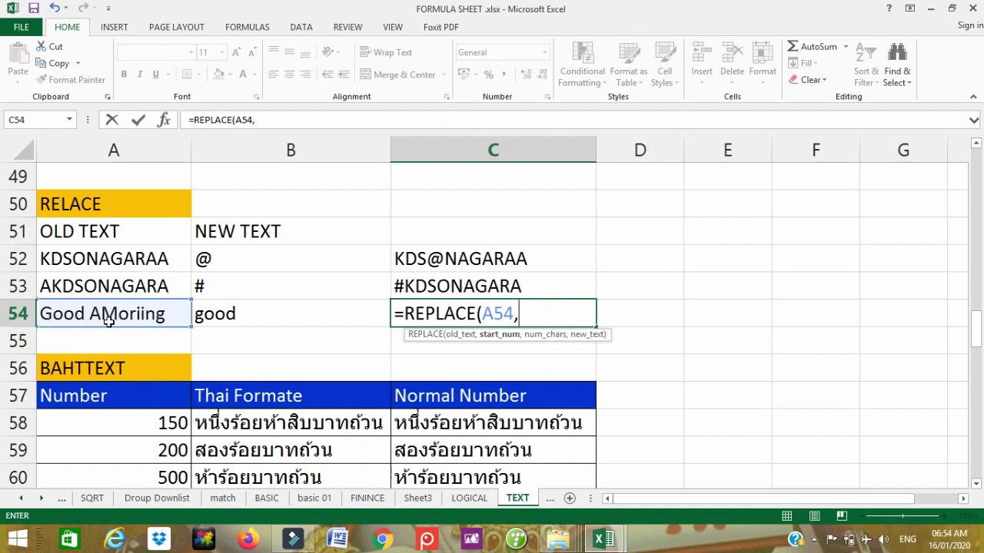
type("6,")
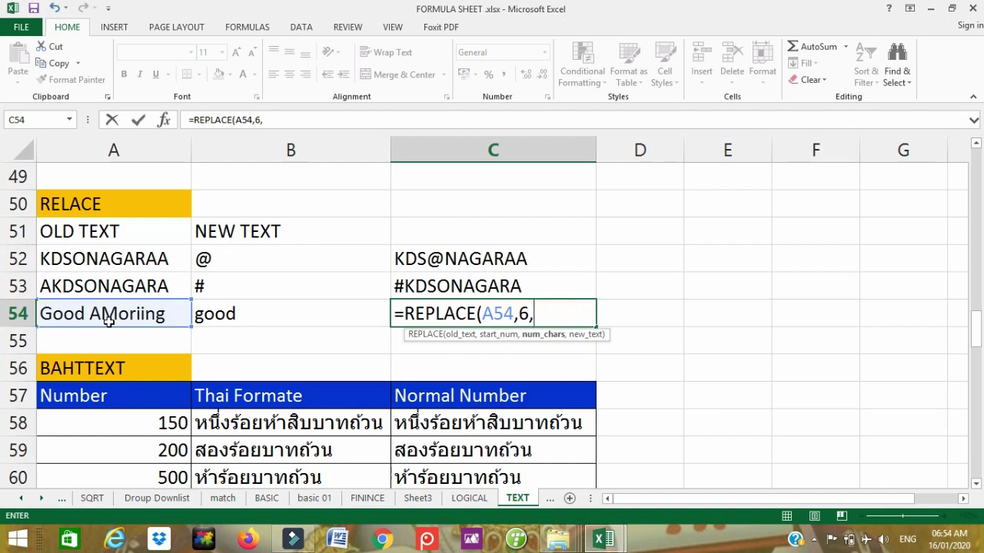
type("4,")
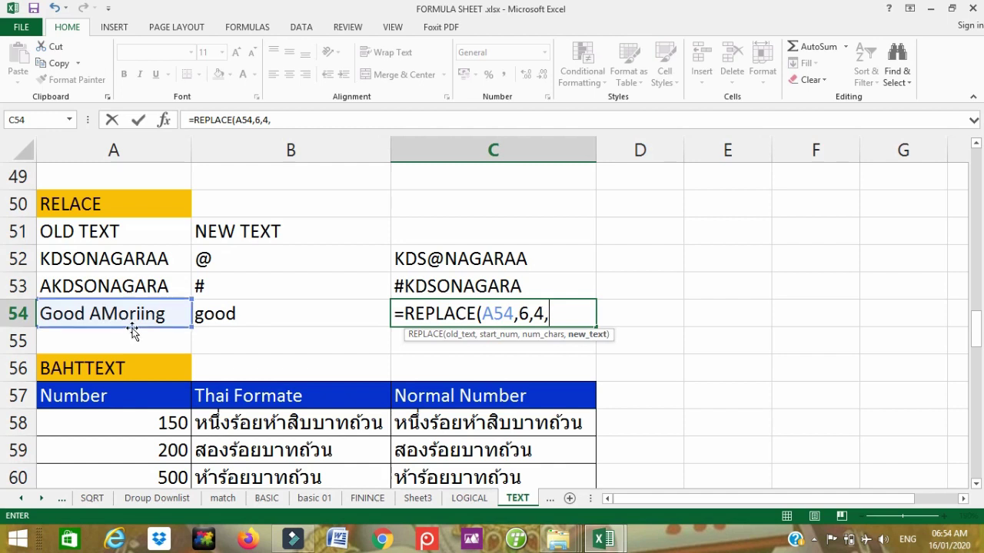
left_click(246, 314)
key("Return")
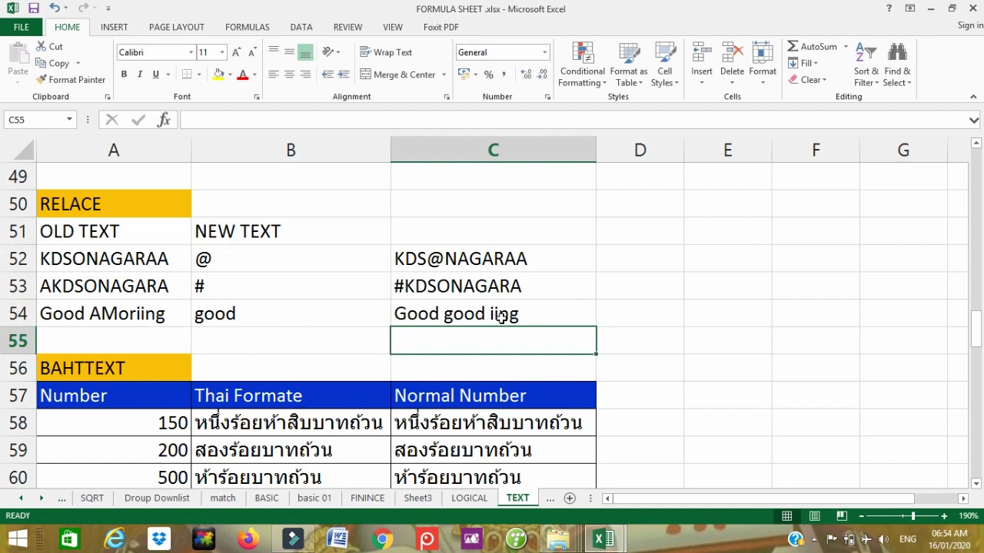
Change C54's formula to replace 1 character instead of 4: =REPLACE(A54,6,1,B54)
double_click(446, 313)
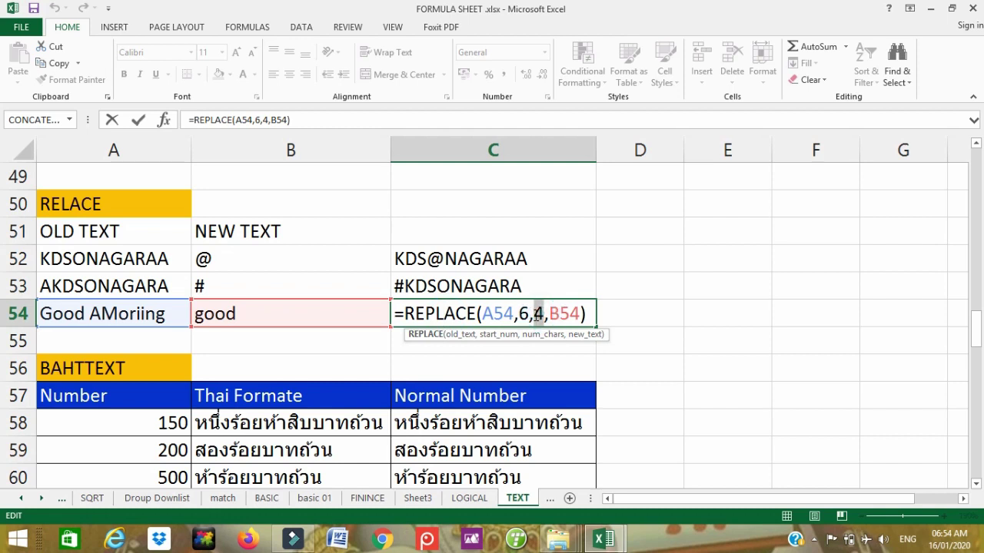
left_click(535, 313)
key("Delete")
type("1")
key("Return")
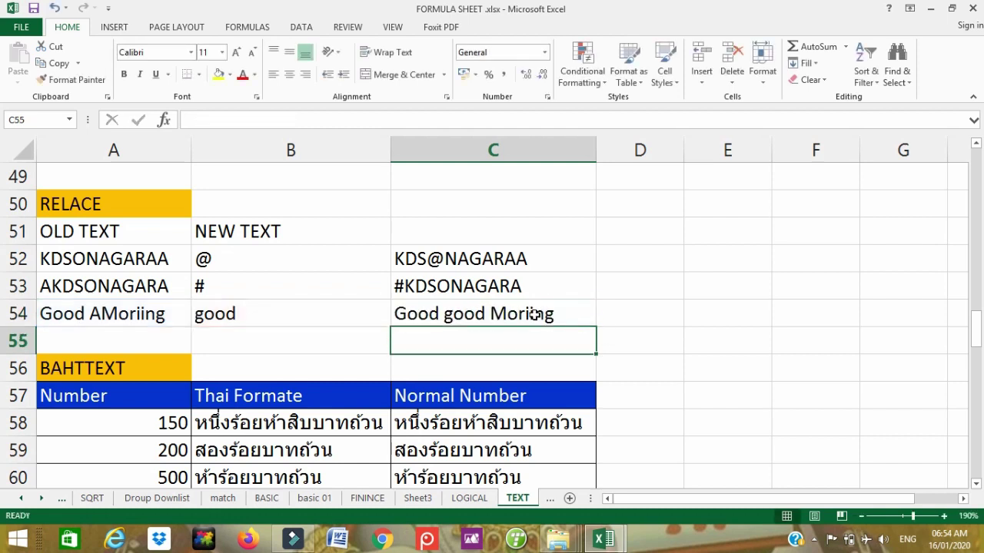
Correct the text in A54 with 'ning' so C54 reads Good good morning
double_click(136, 313)
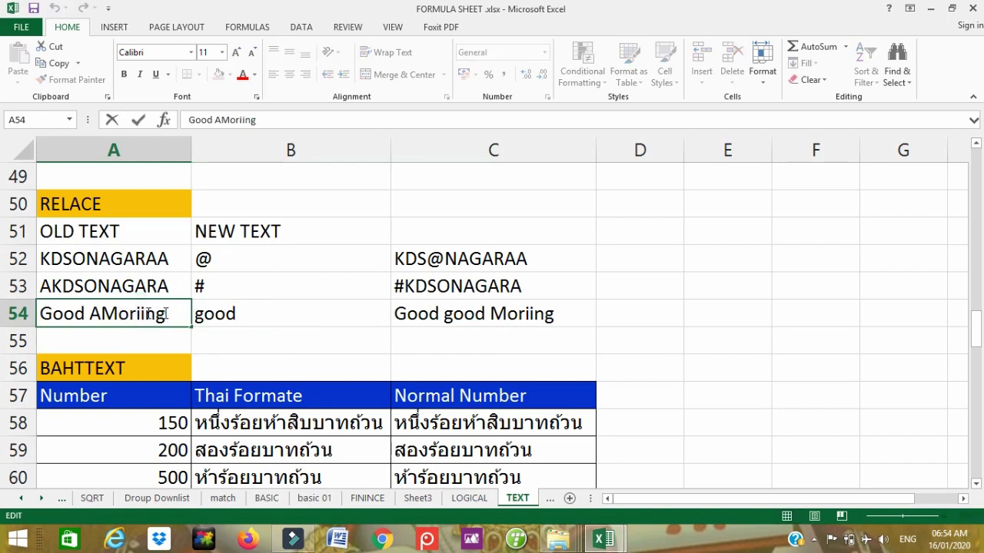
left_click_drag(165, 313, 136, 317)
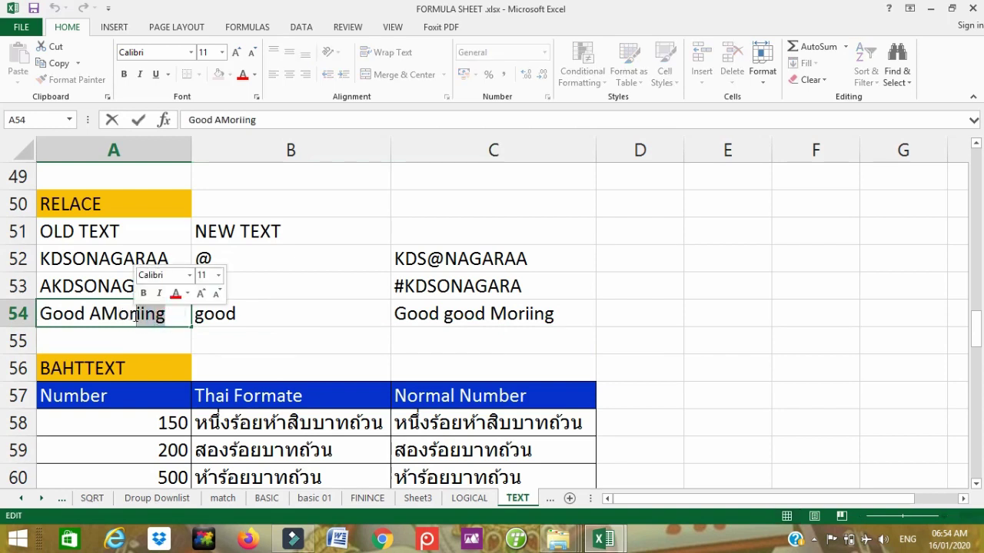
type("ning")
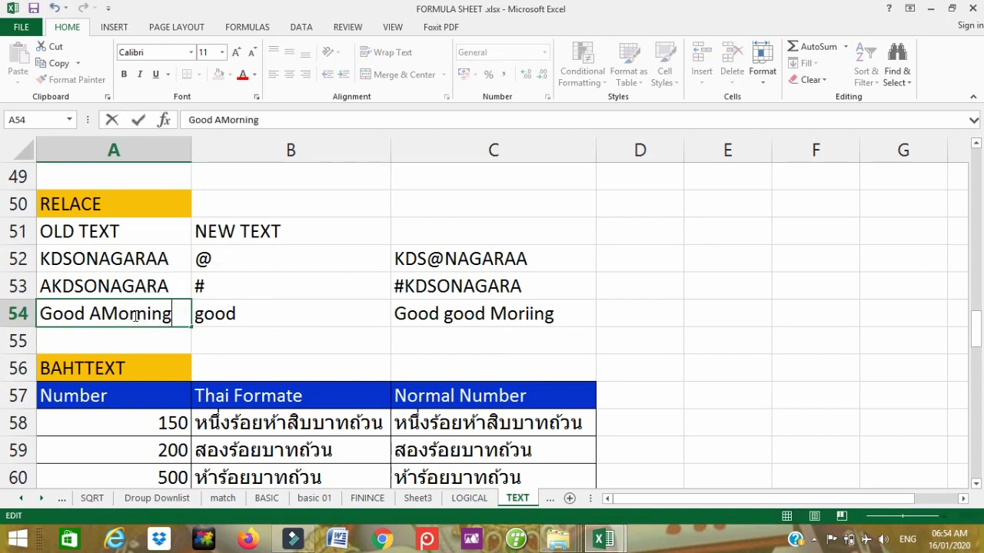
left_click(121, 384)
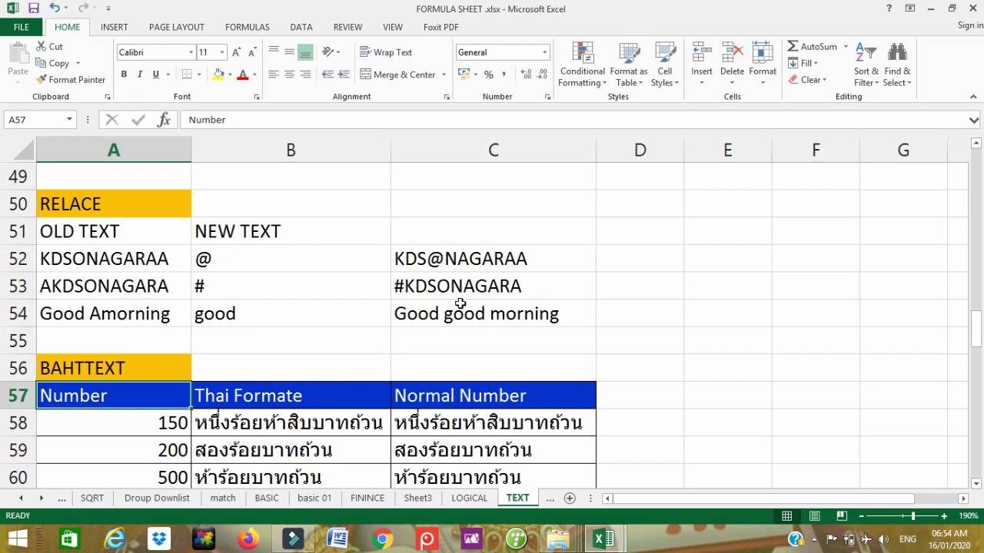
left_click(460, 304)
Delete the Thai text in B58:C61, leaving only 150, 200, 500 and 2000 in column A
scroll(460, 308, "down", 2)
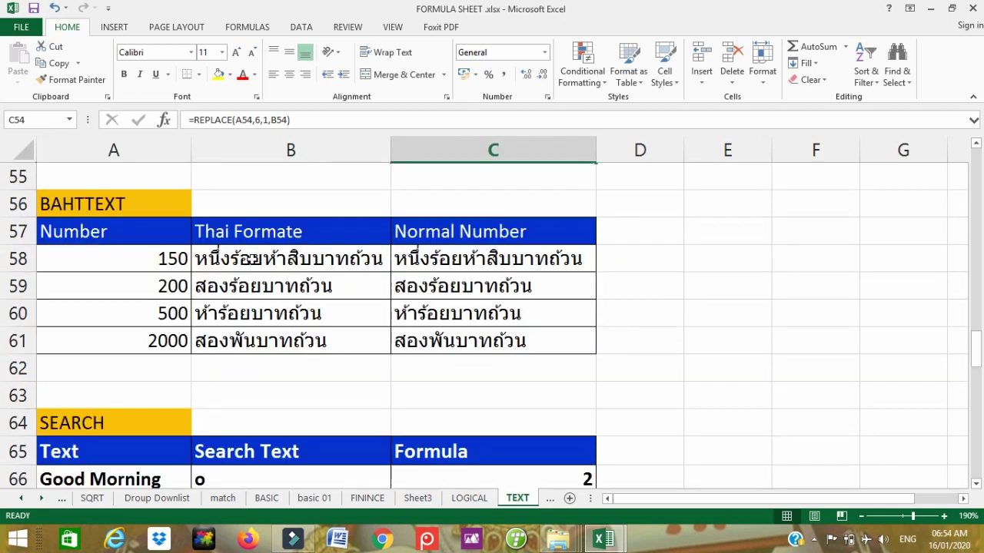
left_click_drag(252, 259, 532, 345)
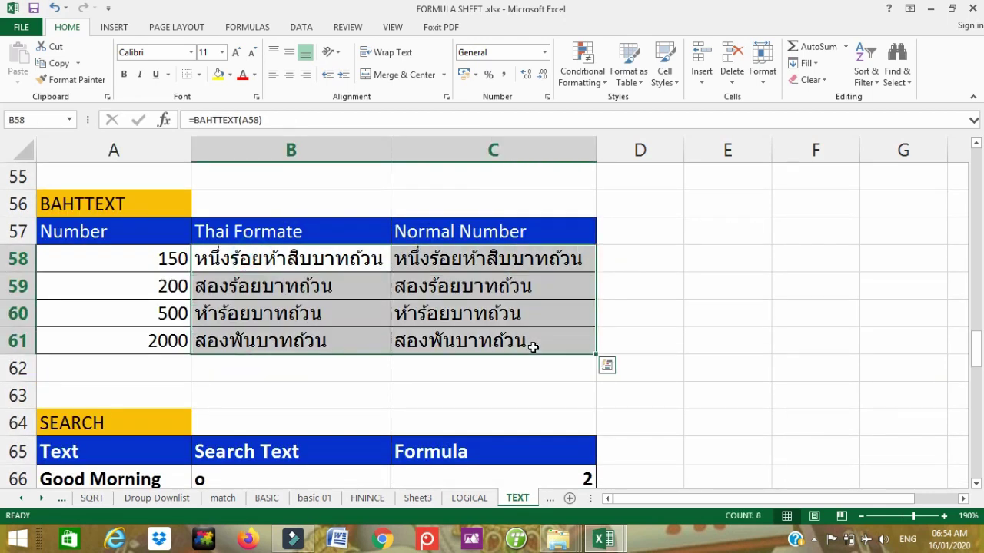
key("Delete")
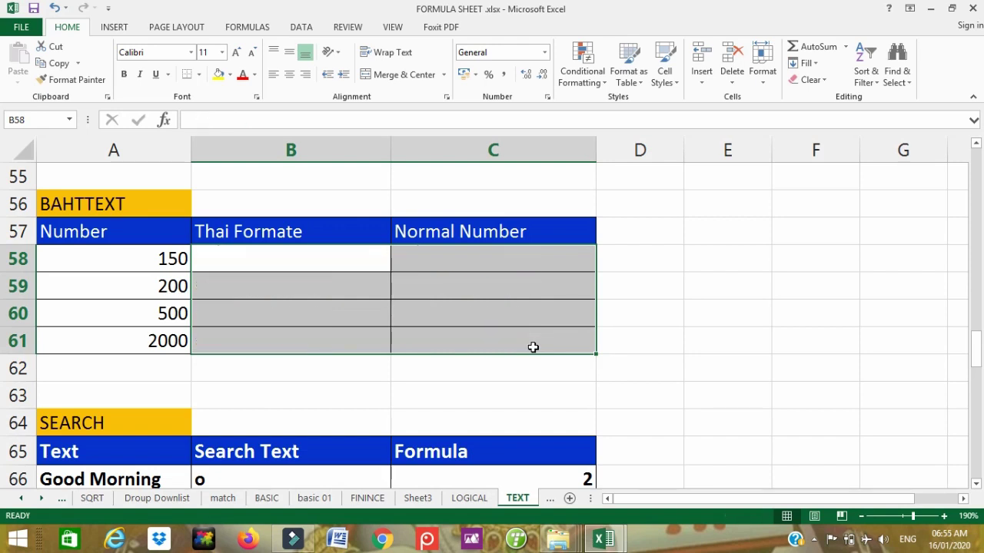
left_click(261, 257)
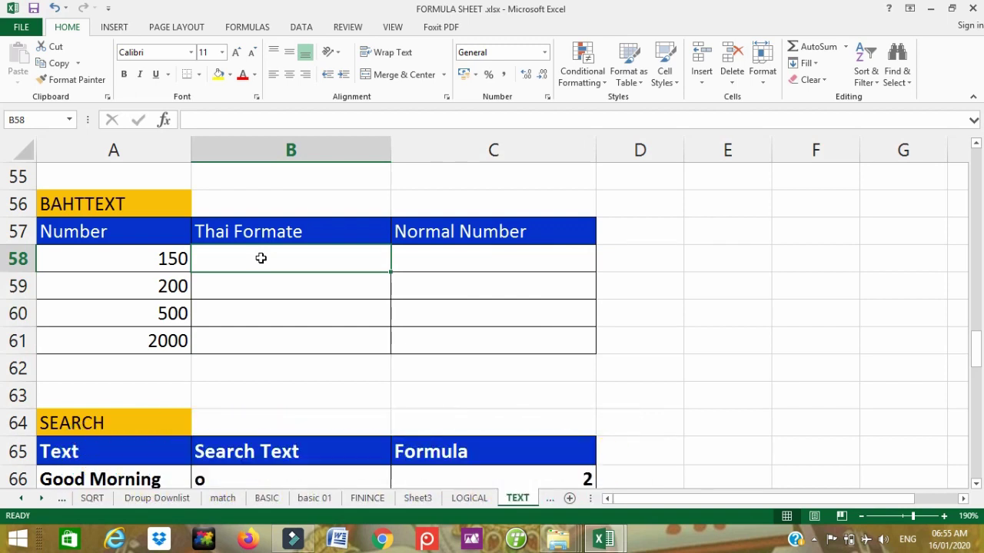
Enter =BAHTTEXT(A58) in B58 to spell out 150 in Thai baht words
type("=")
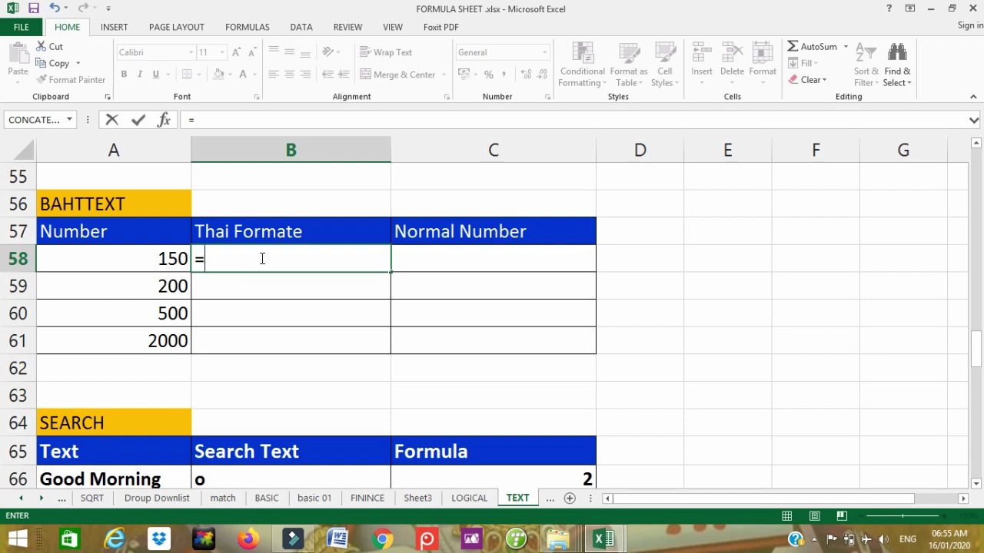
type("ba")
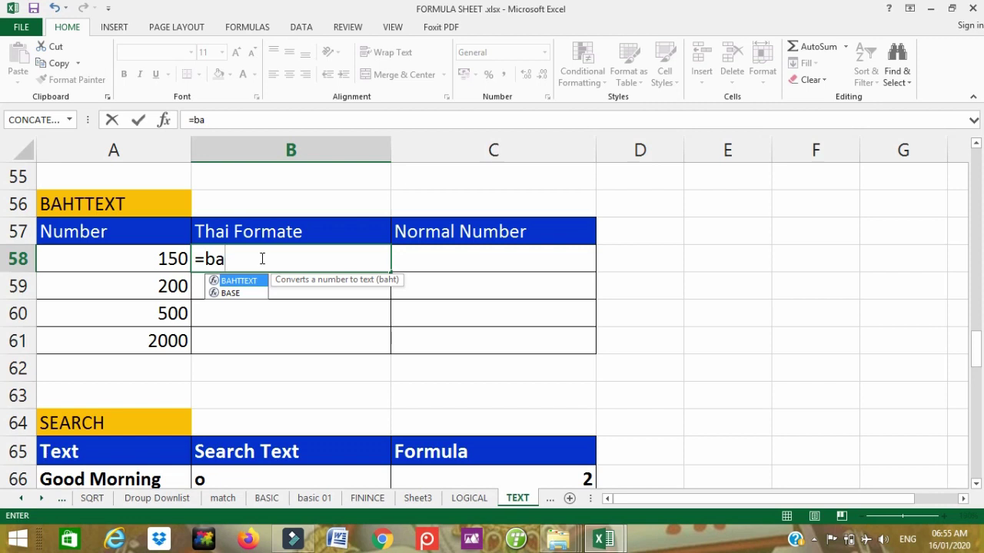
key("Tab")
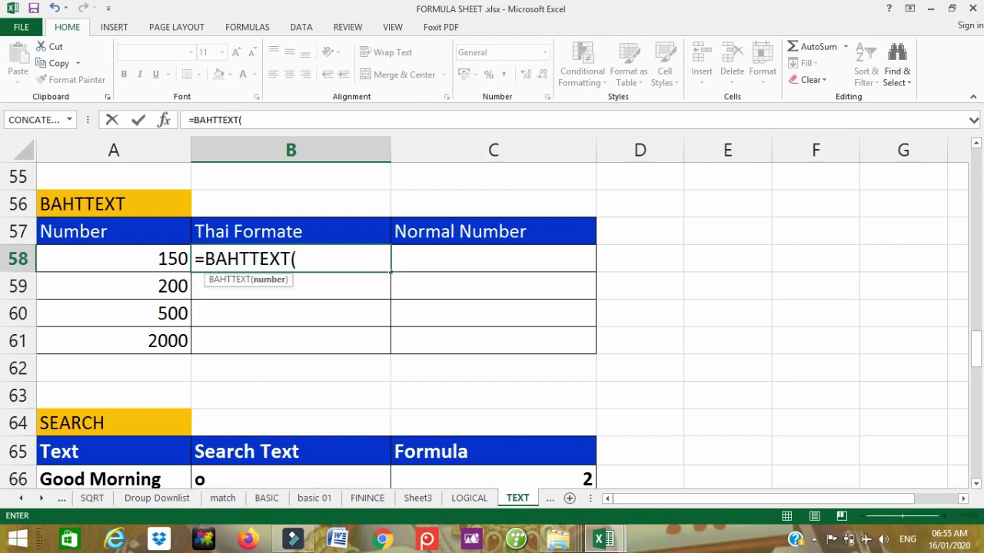
left_click(153, 258)
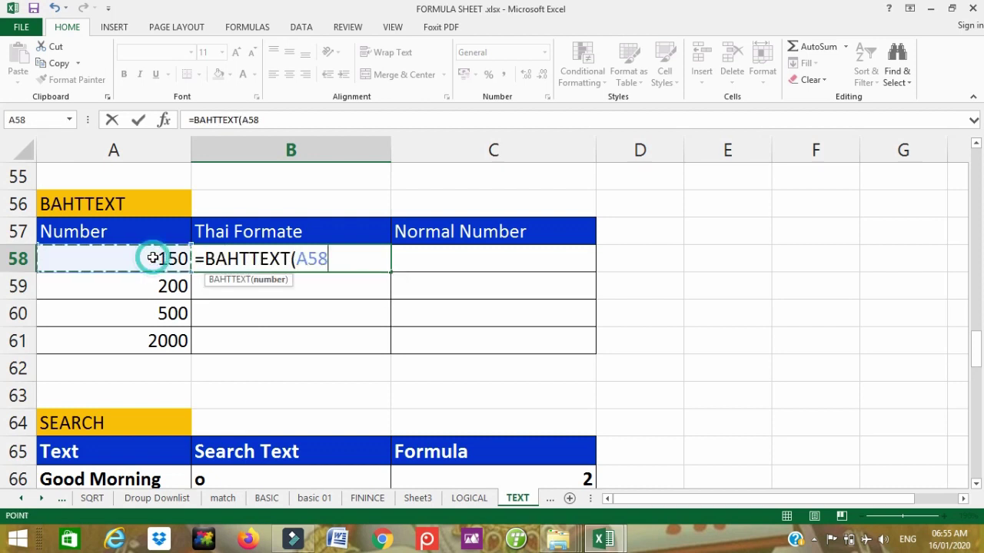
key("Return")
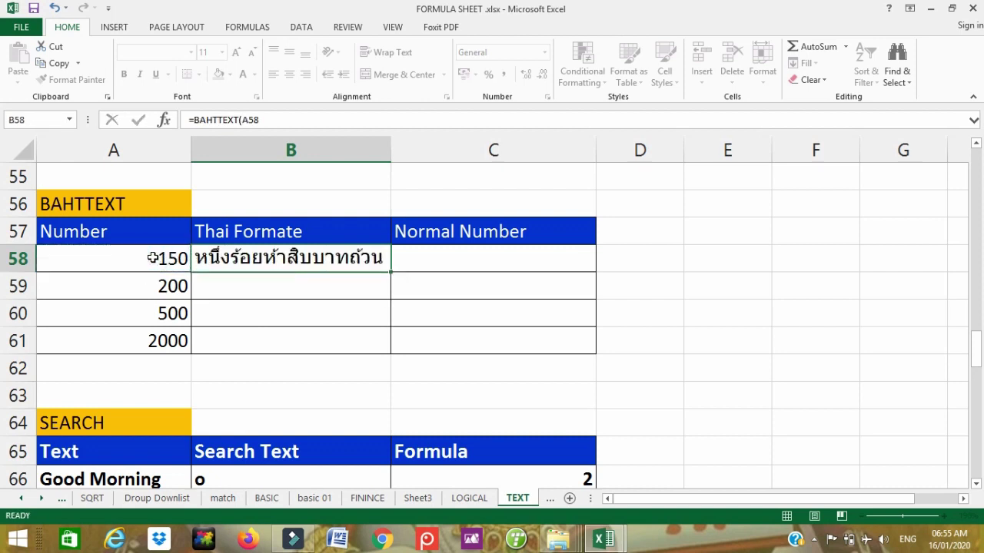
left_click(286, 252)
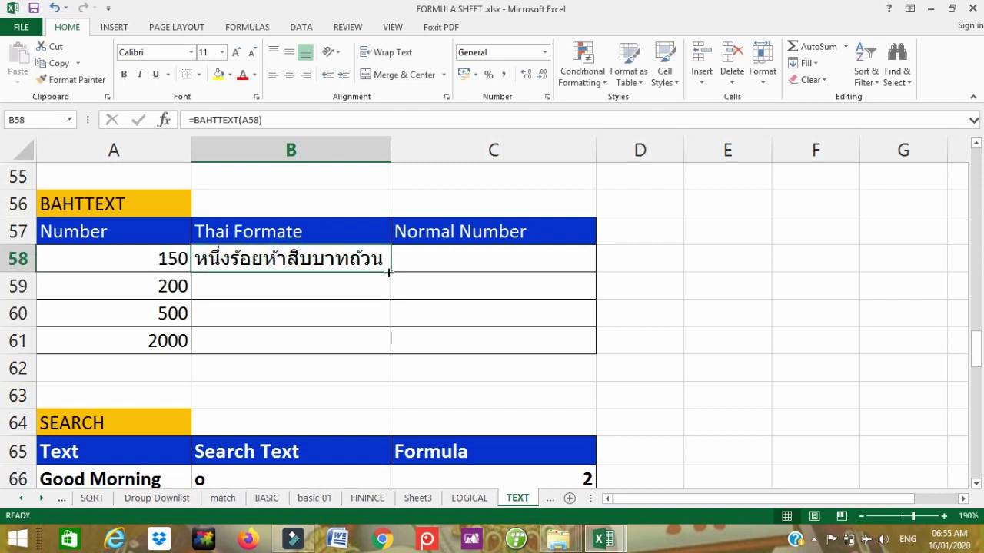
Fill B58's BAHTTEXT formula down to B61 to cover 200, 500 and 2000
left_click_drag(390, 271, 387, 350)
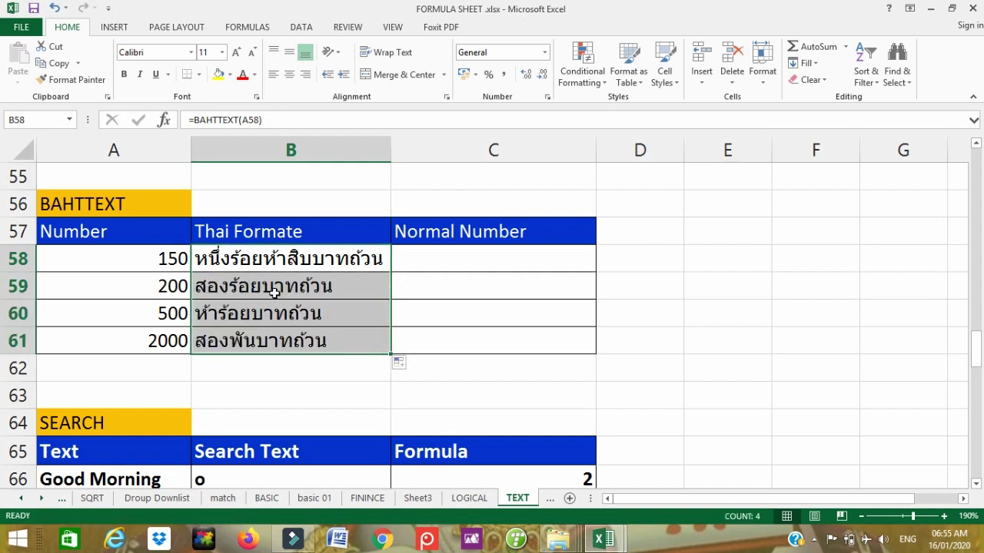
left_click(259, 262)
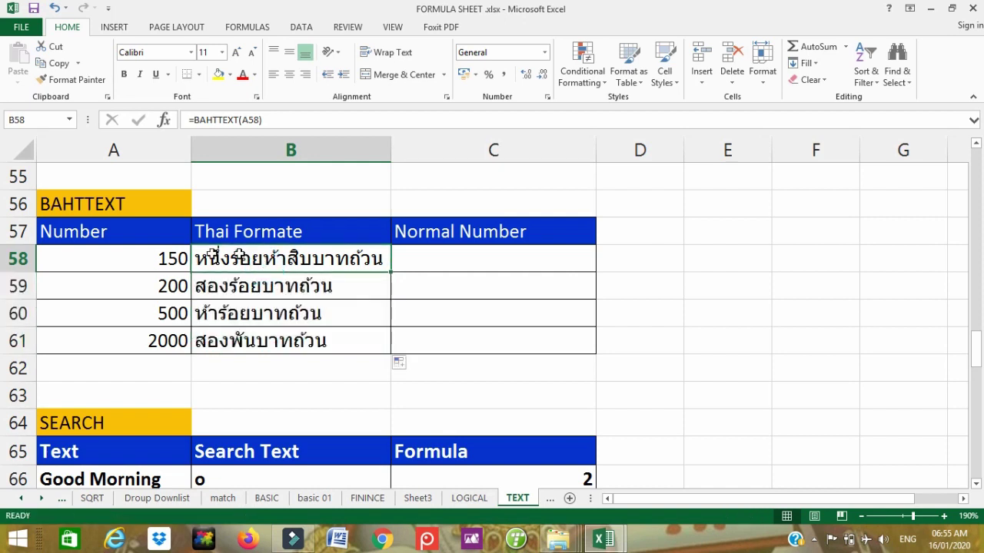
left_click(147, 258)
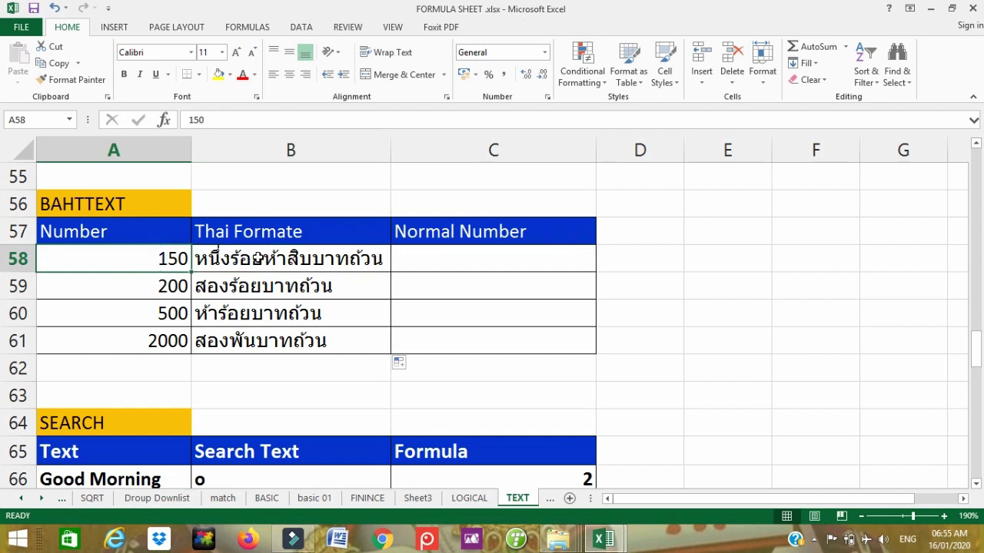
left_click(306, 262)
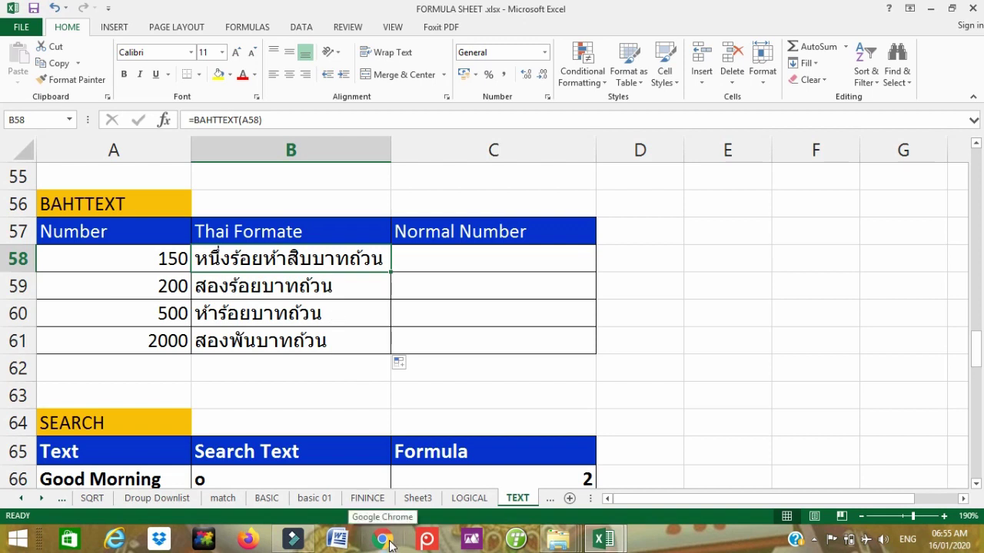
Show a blank Chrome new tab, then bring Book1.xlsx to the front in Excel
left_click(390, 543)
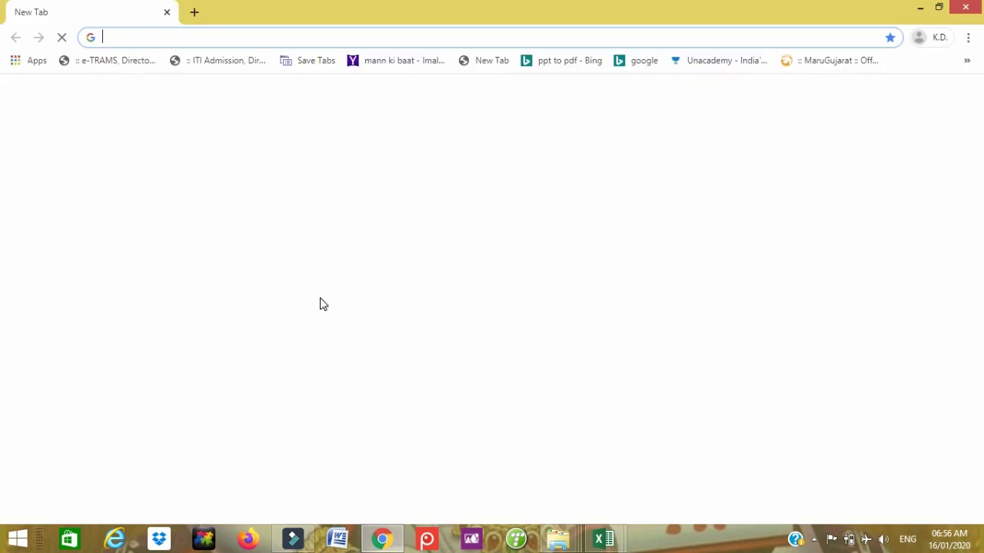
left_click(358, 303)
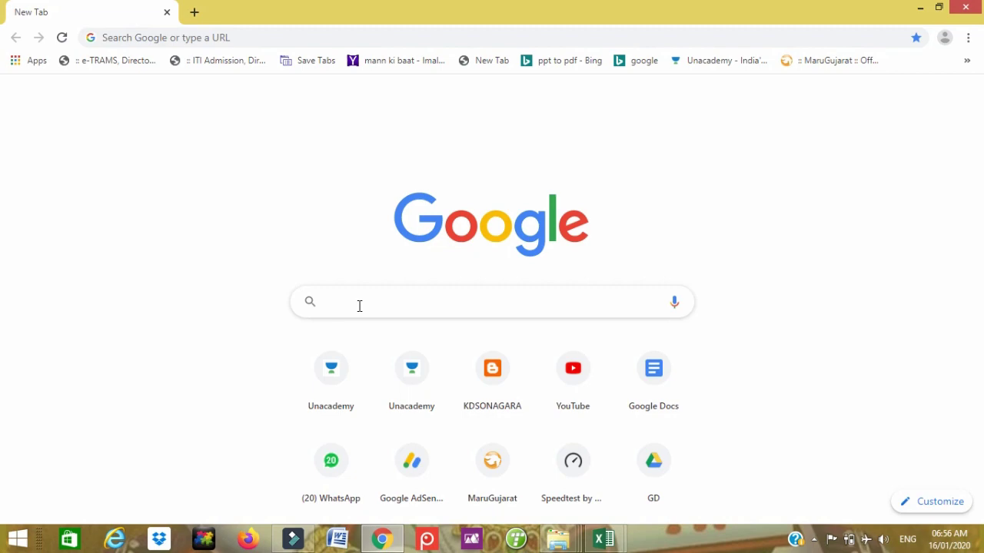
left_click(604, 540)
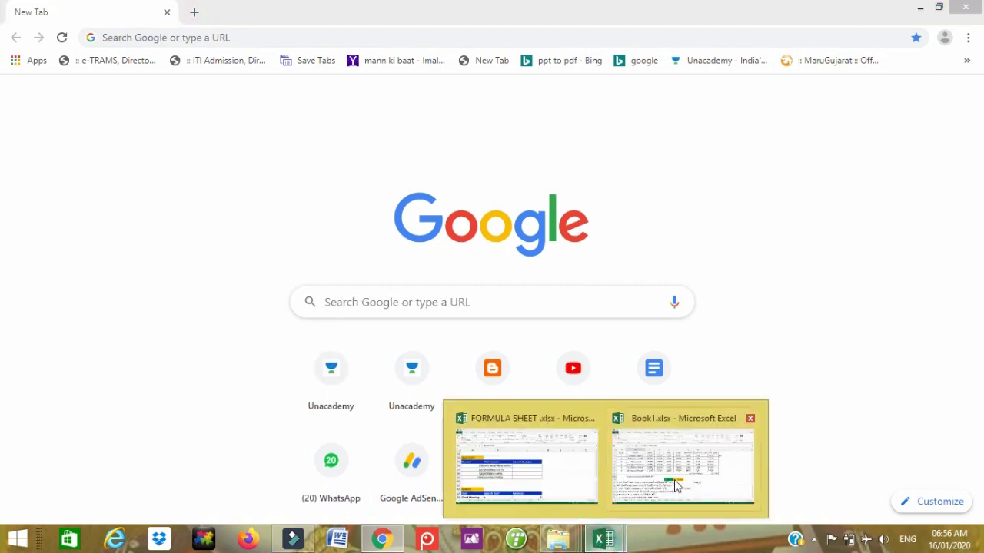
left_click(676, 486)
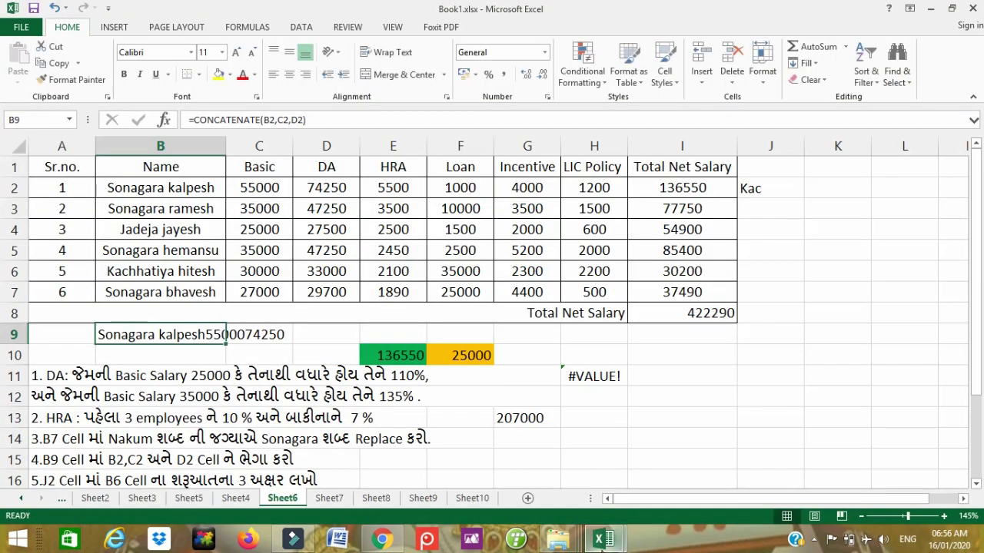
Switch back to FORMULA SHEET and copy the Thai baht text in B58
left_click(603, 540)
left_click(549, 485)
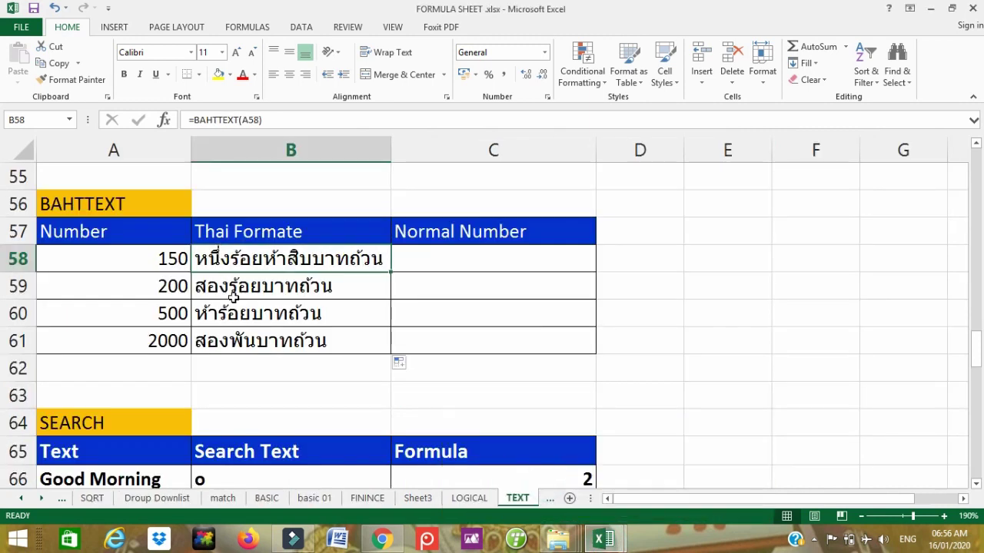
left_click(230, 260)
key("ctrl+c")
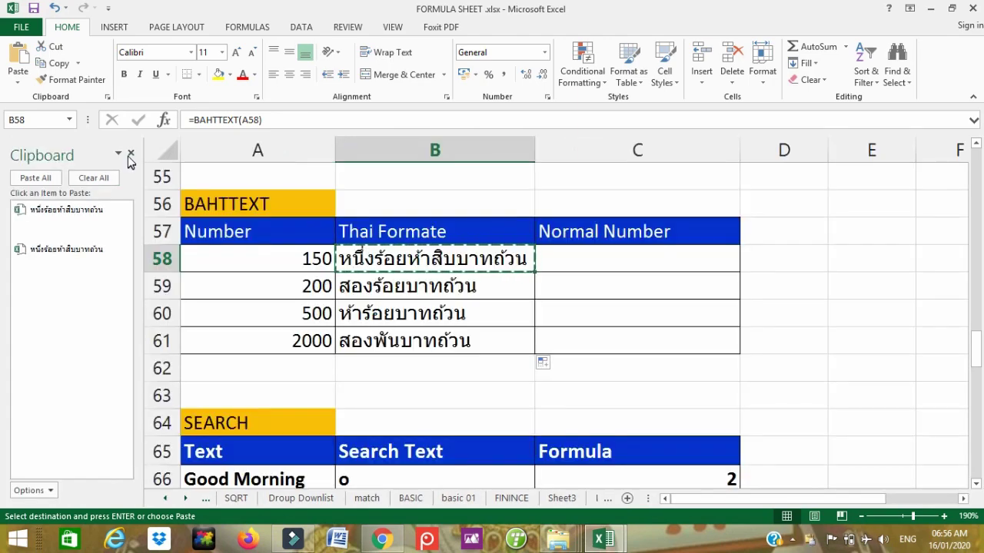
left_click(130, 155)
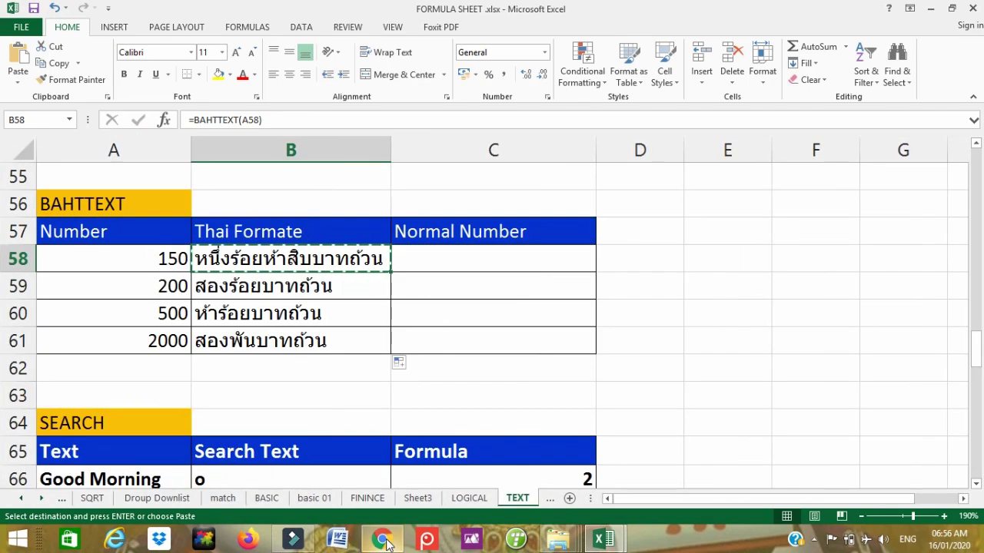
left_click(387, 543)
Search Chrome for the pasted Thai baht words, then return to FORMULA SHEET in Excel
left_click(373, 302)
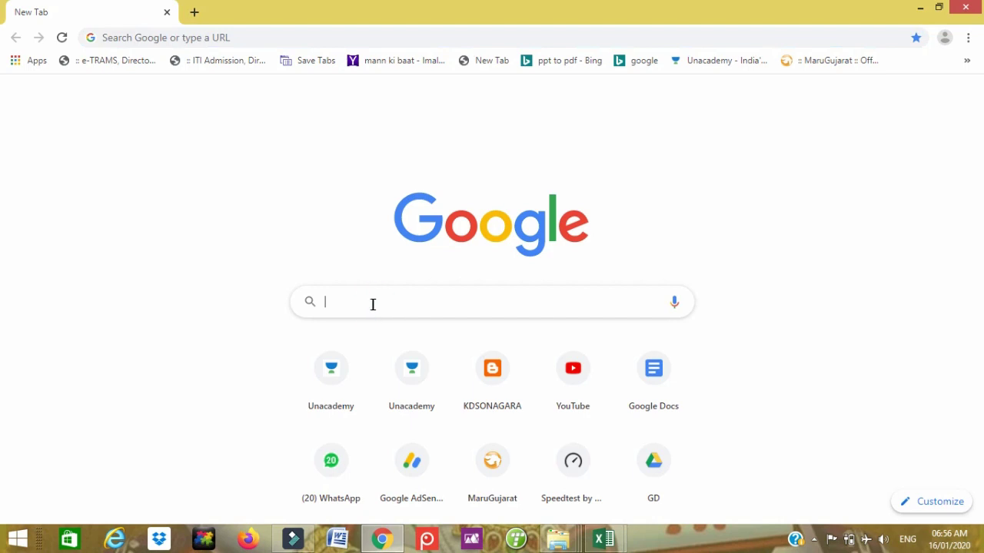
key("ctrl+v")
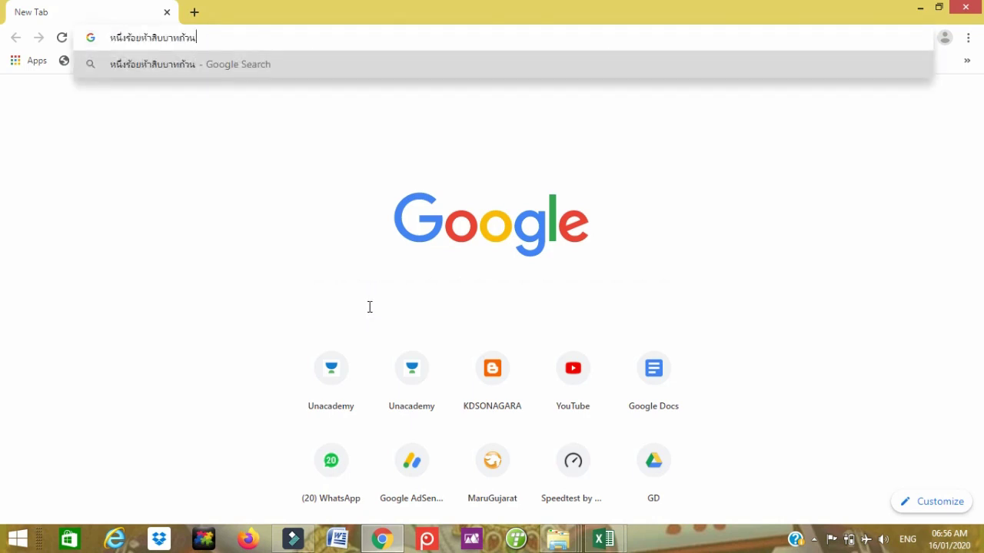
key("Return")
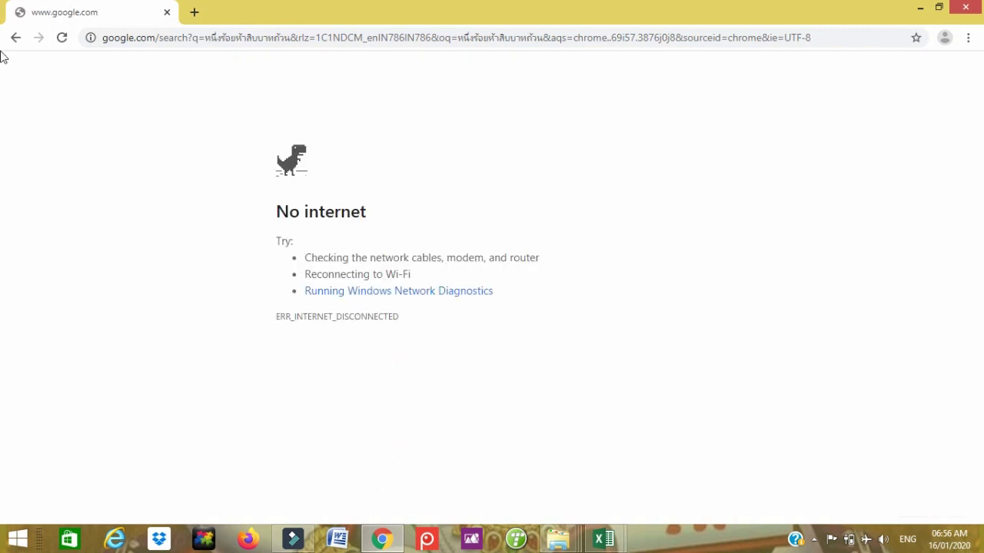
left_click(594, 538)
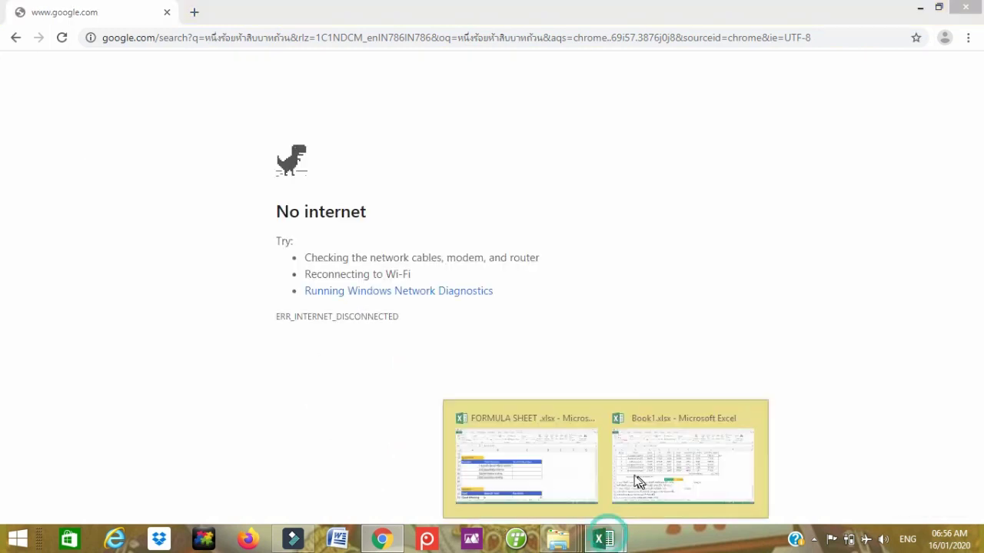
left_click(527, 466)
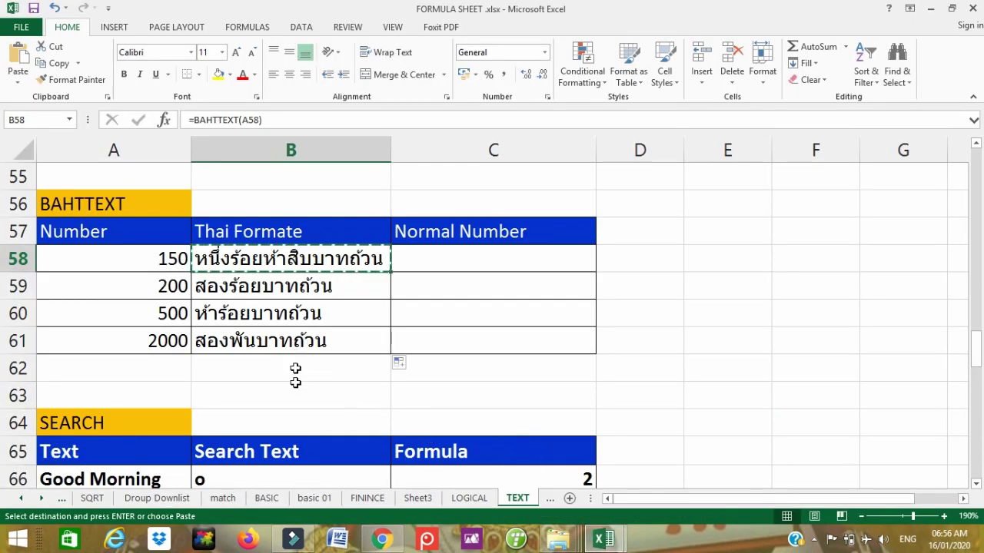
Copy the Thai text in B58:B61 and paste it into C58:C61 as values only
key("Escape")
left_click(246, 385)
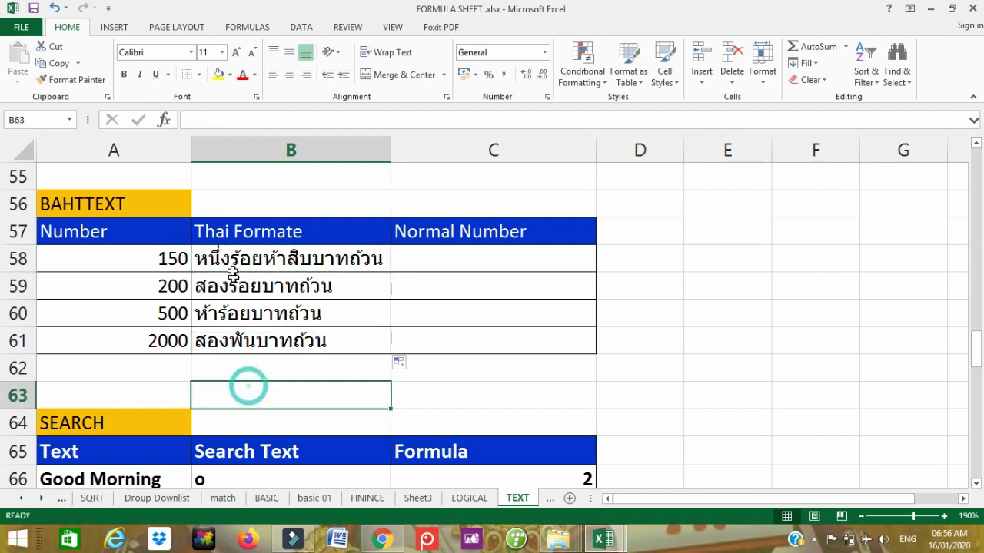
left_click_drag(232, 259, 240, 341)
right_click(240, 312)
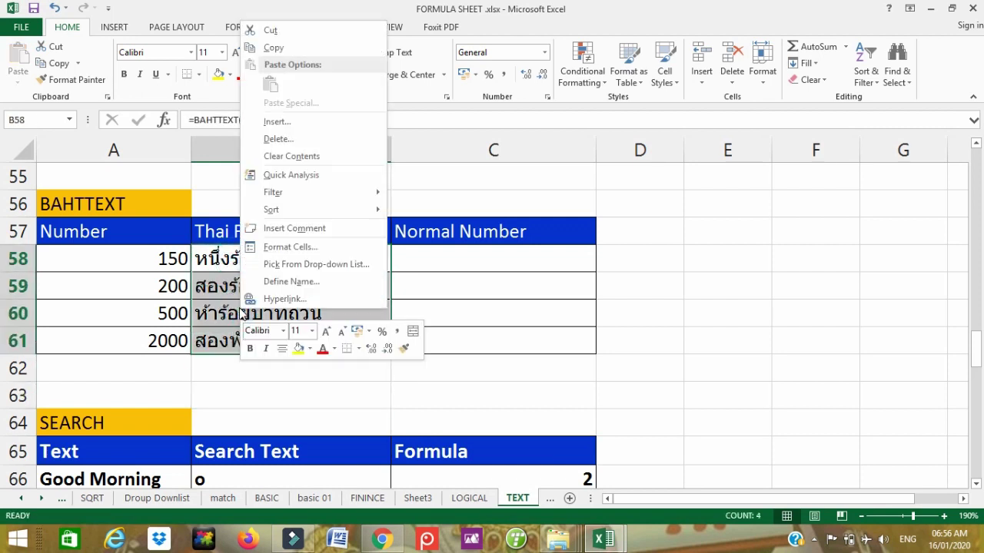
left_click(273, 48)
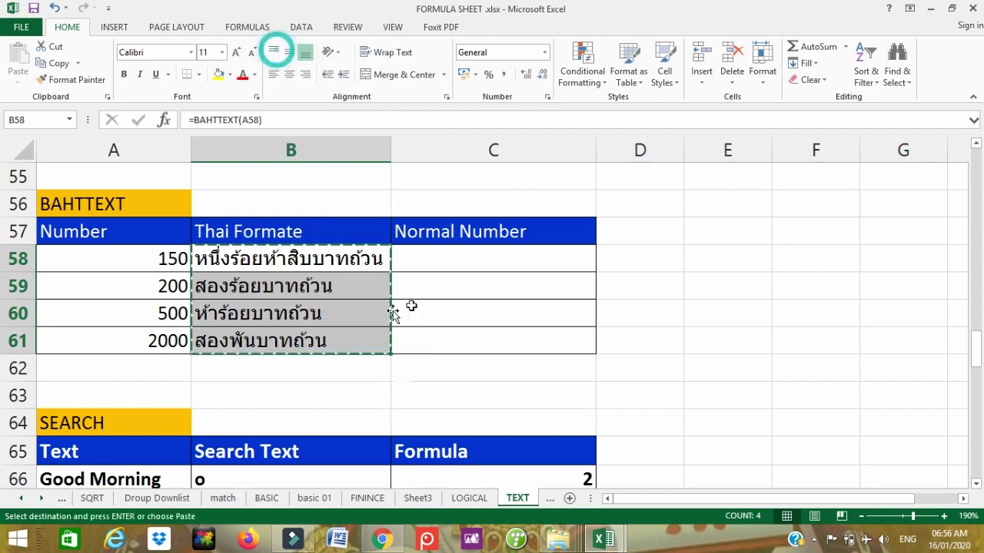
left_click(437, 261)
right_click(439, 258)
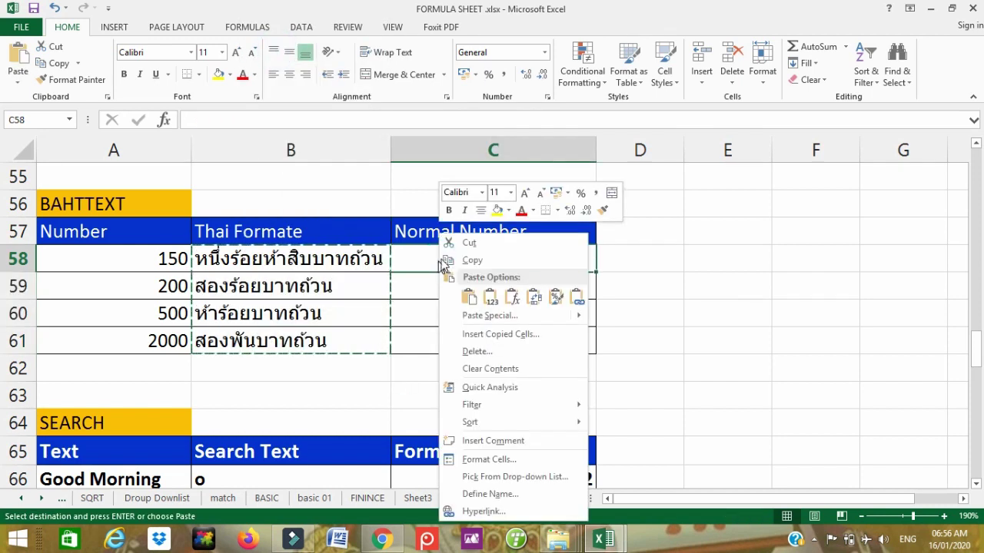
left_click(492, 299)
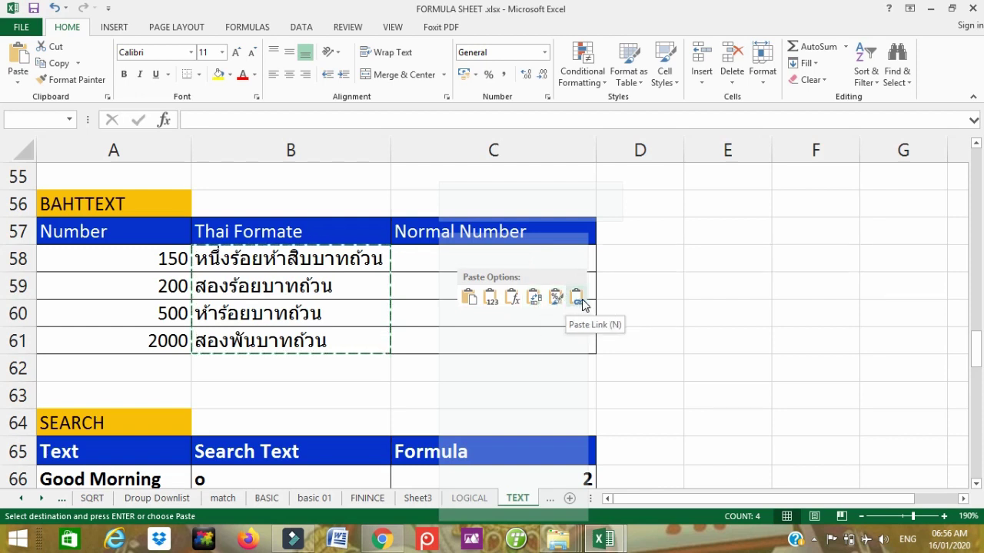
left_click(491, 300)
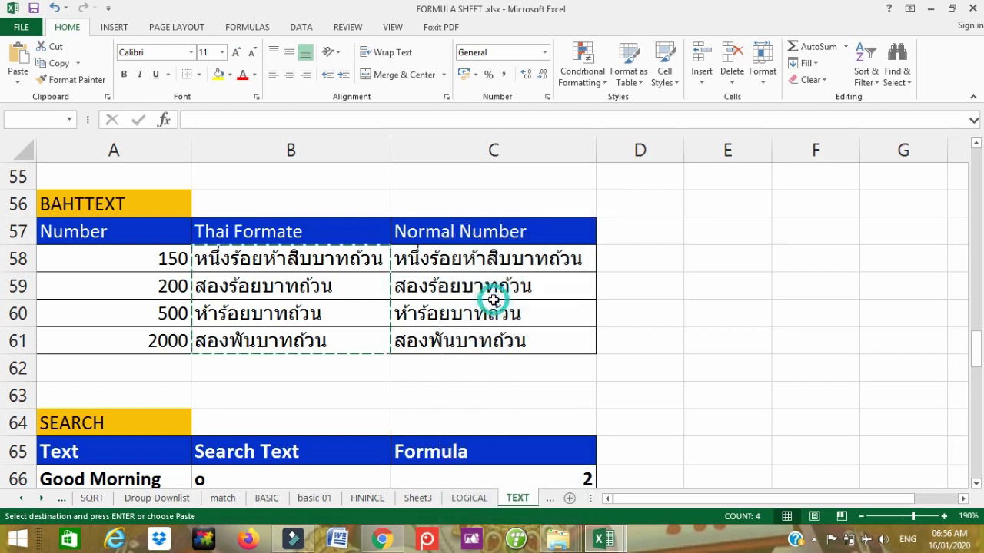
Compare B58's BAHTTEXT formula with the plain Thai text value now in C58
left_click(437, 313)
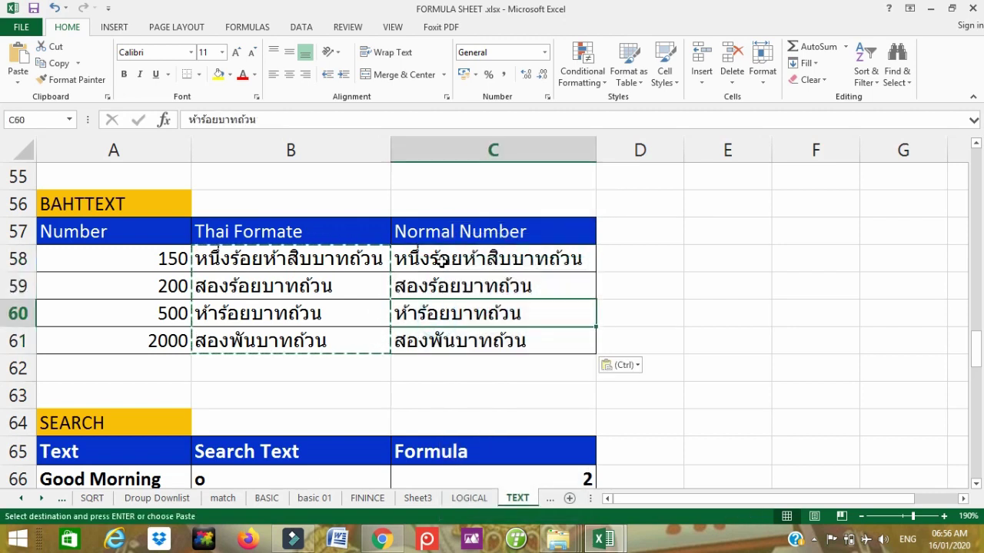
left_click(442, 260)
left_click(222, 265)
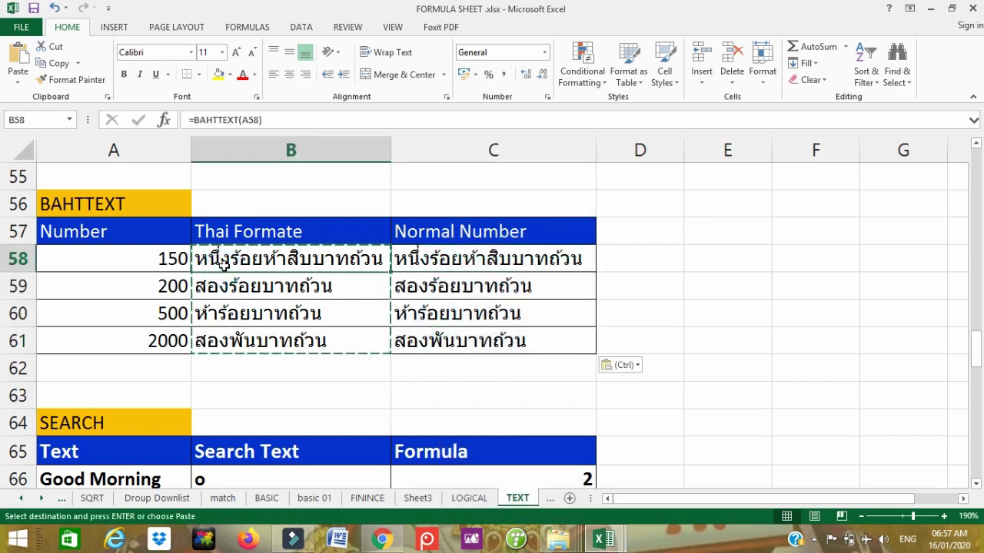
left_click(438, 261)
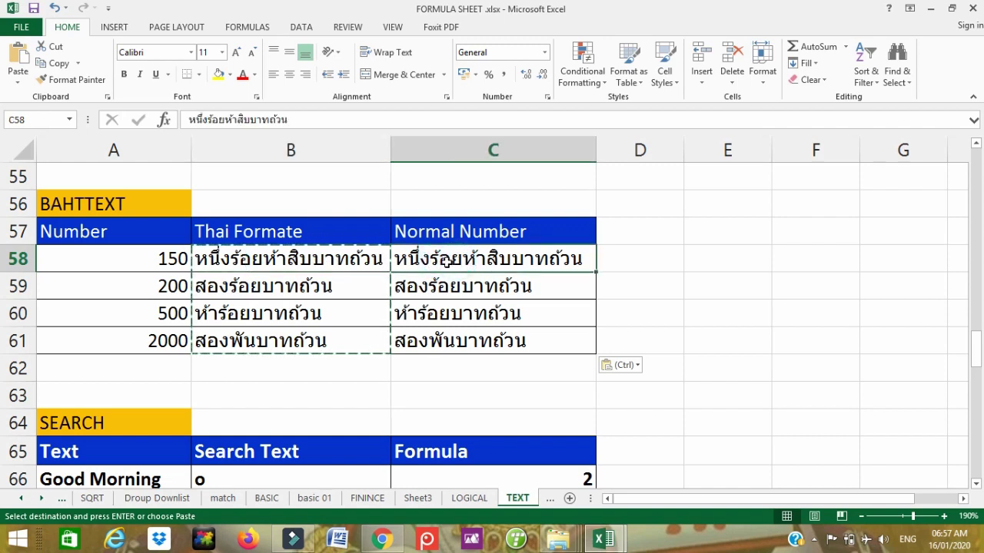
left_click(269, 265)
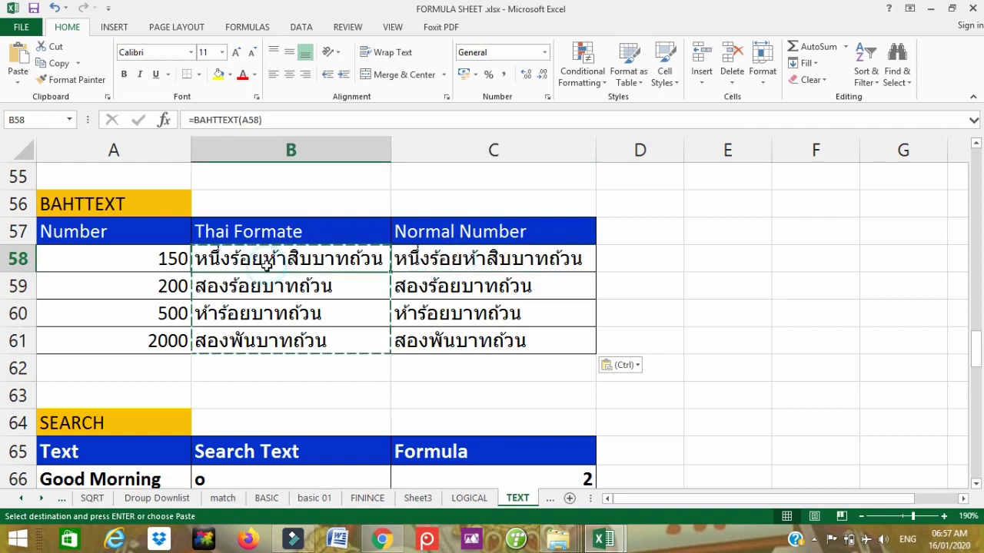
left_click(446, 262)
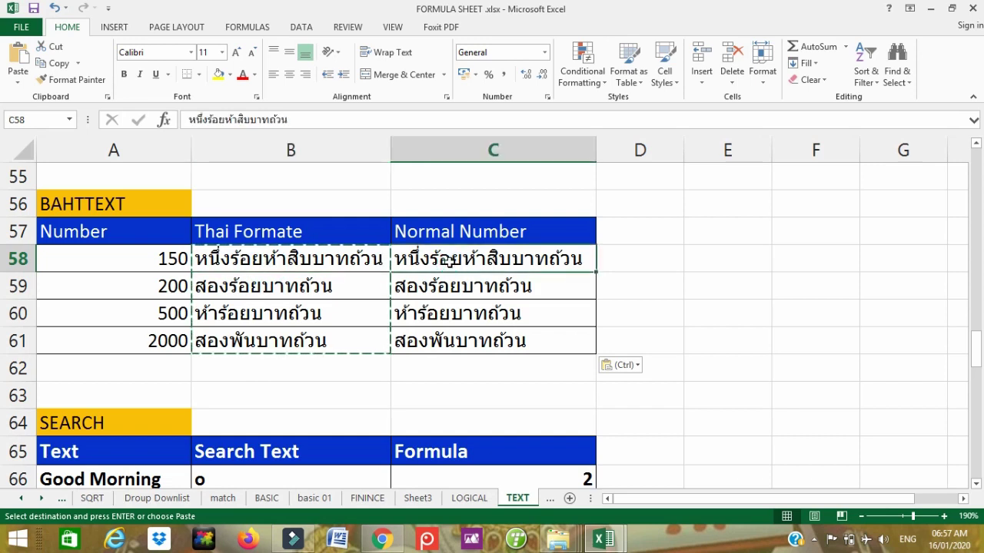
Check C66's existing SEARCH formula, then clear the results in C66:C71
left_click(389, 376)
scroll(393, 372, "down", 1)
scroll(392, 372, "down", 2)
scroll(391, 370, "down", 1)
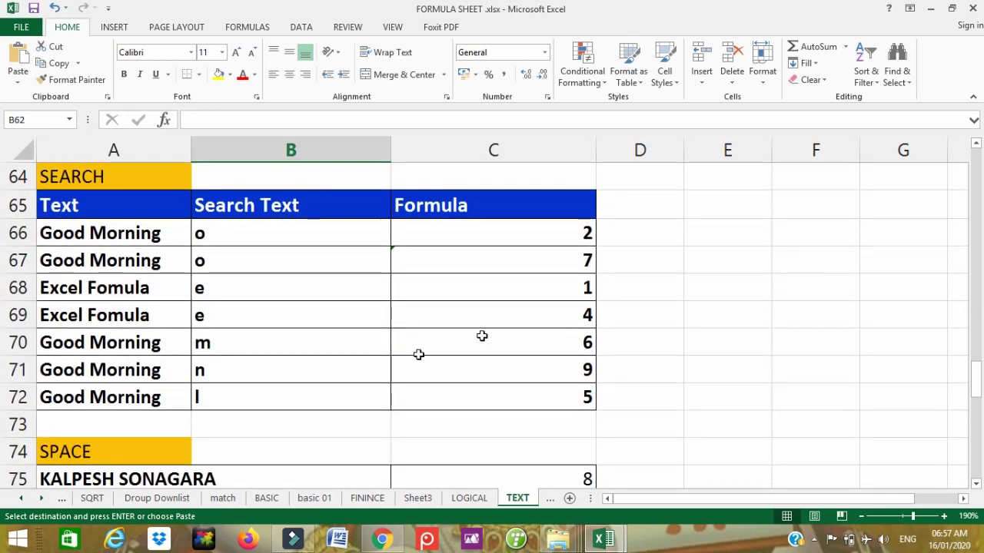
left_click(546, 238)
double_click(549, 238)
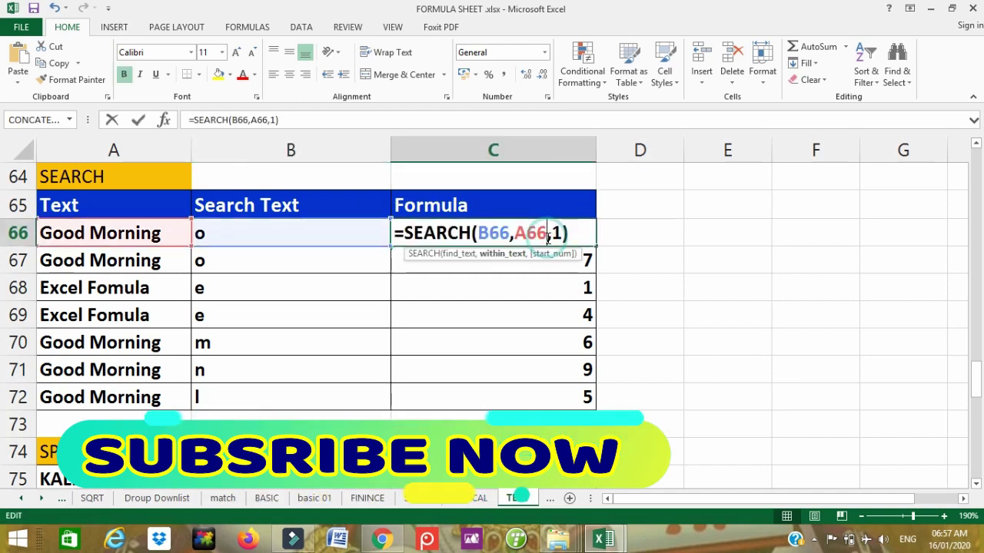
key("Escape")
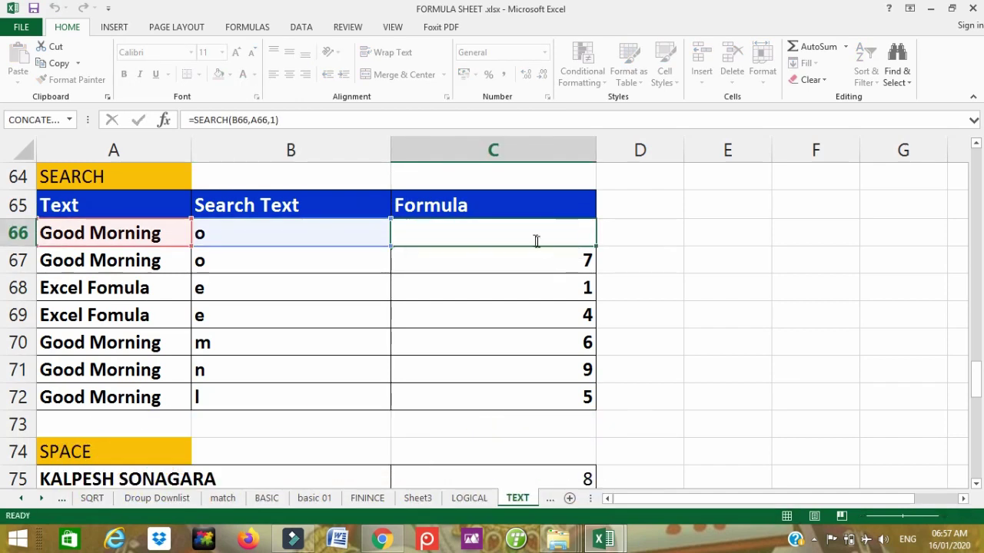
mouse_move(525, 229)
left_mouse_down()
mouse_move(564, 388)
mouse_move(561, 366)
left_mouse_up()
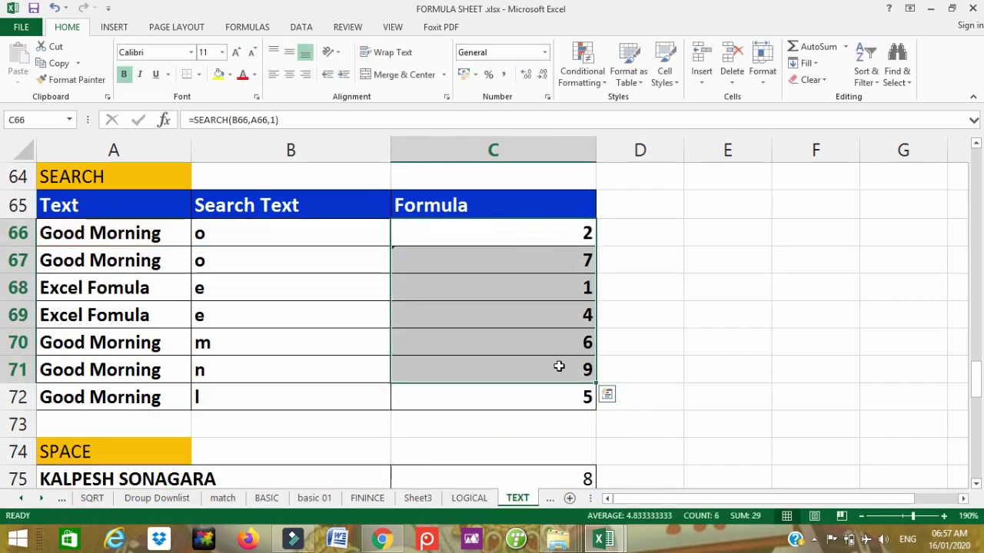
key("Delete")
Enter =SEARCH(B66,A66,1) in C66
double_click(465, 232)
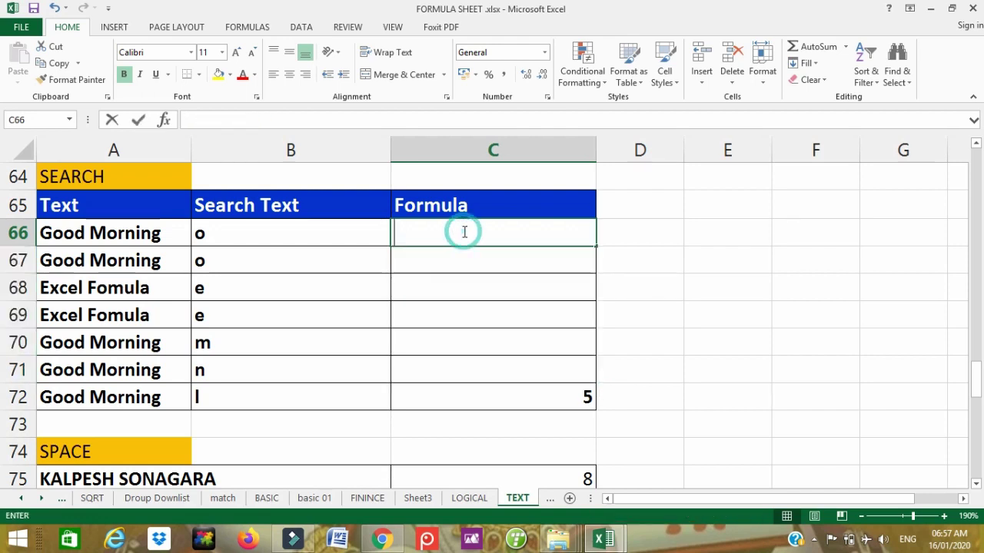
type("=s")
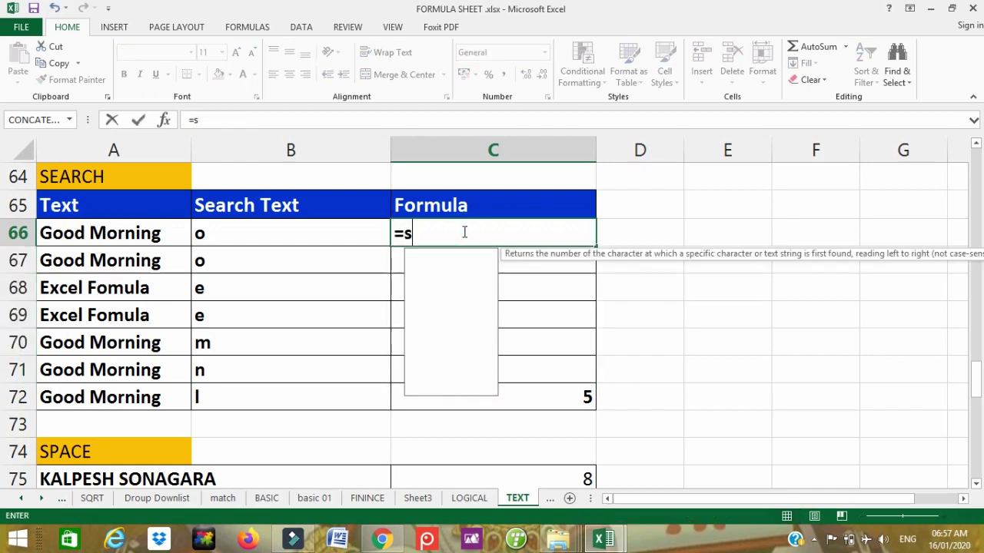
type("e")
key("Tab")
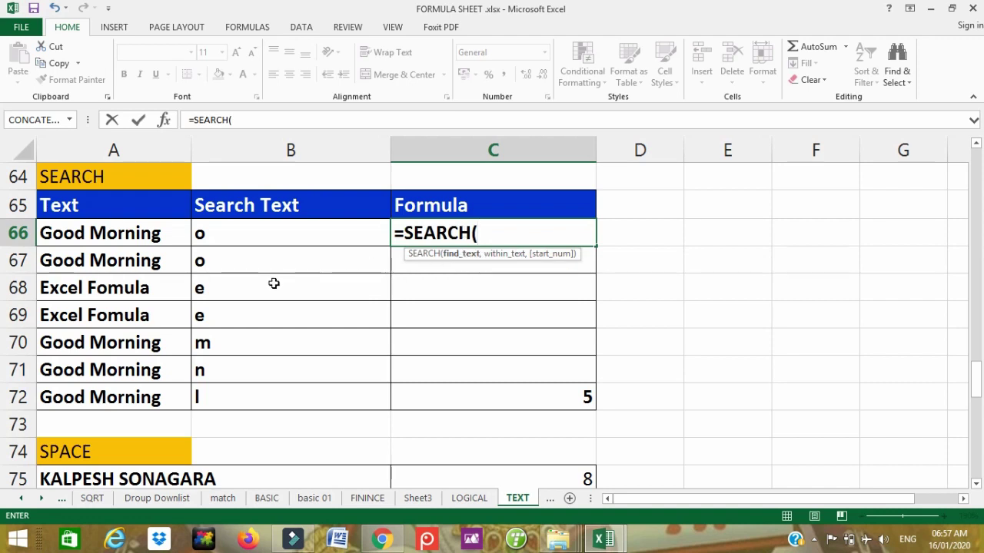
left_click(215, 236)
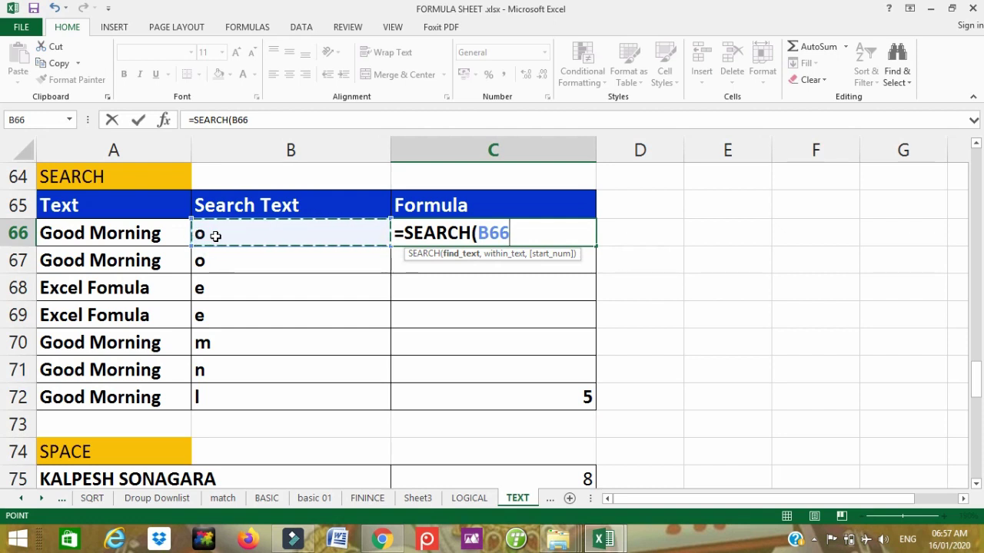
type(",")
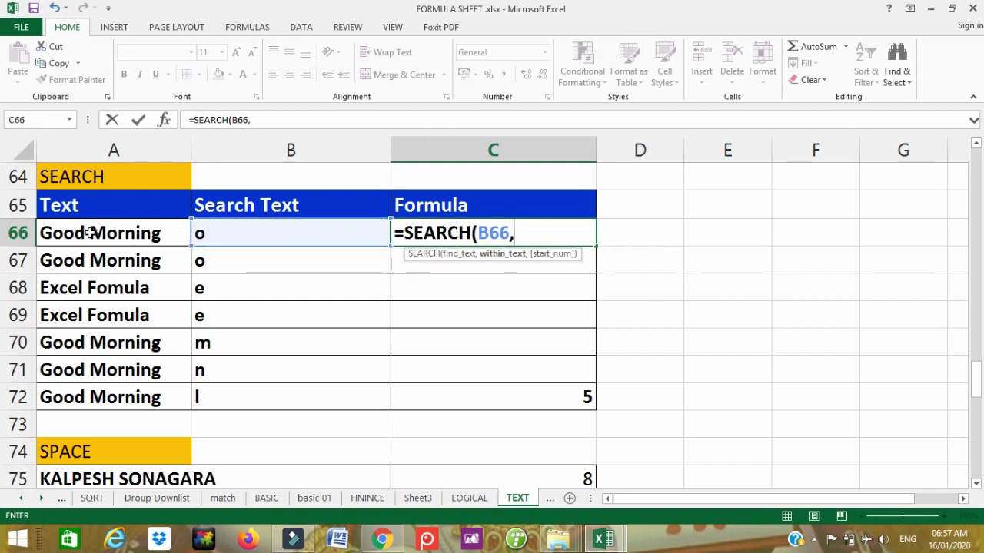
left_click(90, 233)
type(",1")
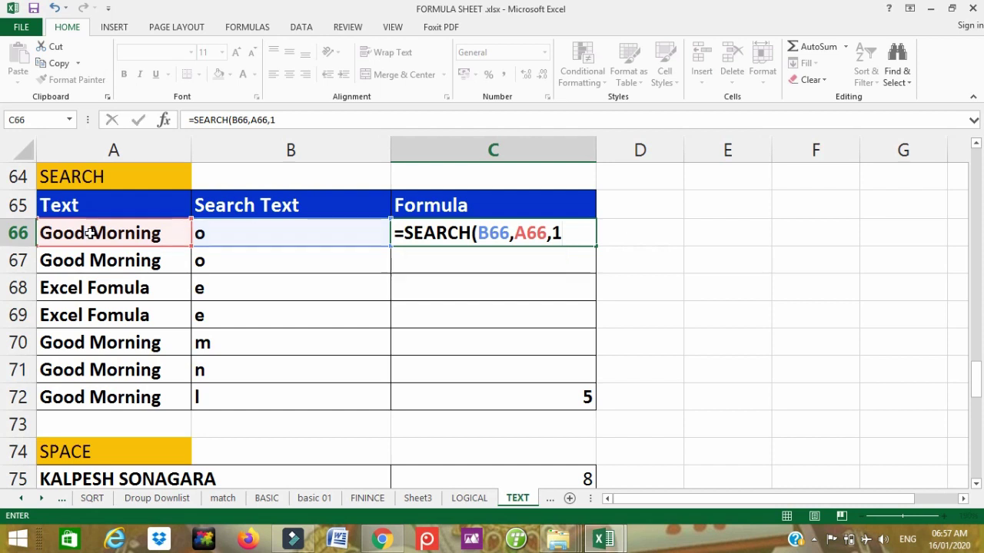
key("Return")
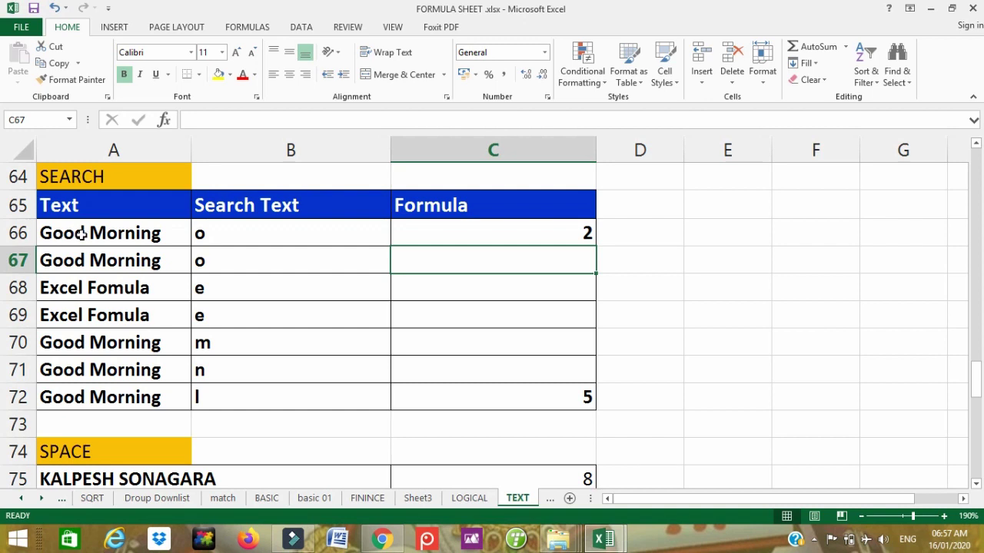
Change C66's start position from 1 to 5 so it returns 7
double_click(559, 232)
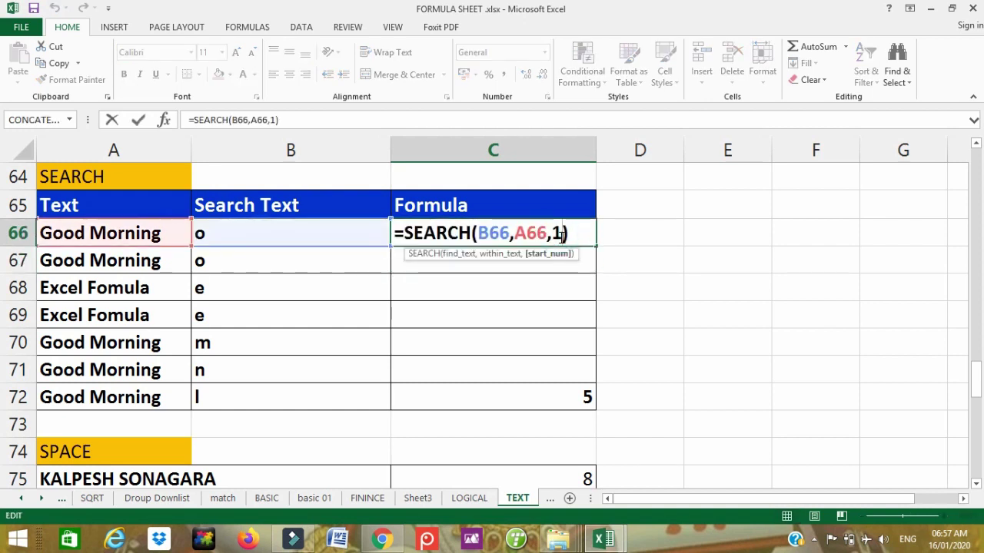
double_click(555, 232)
type("5")
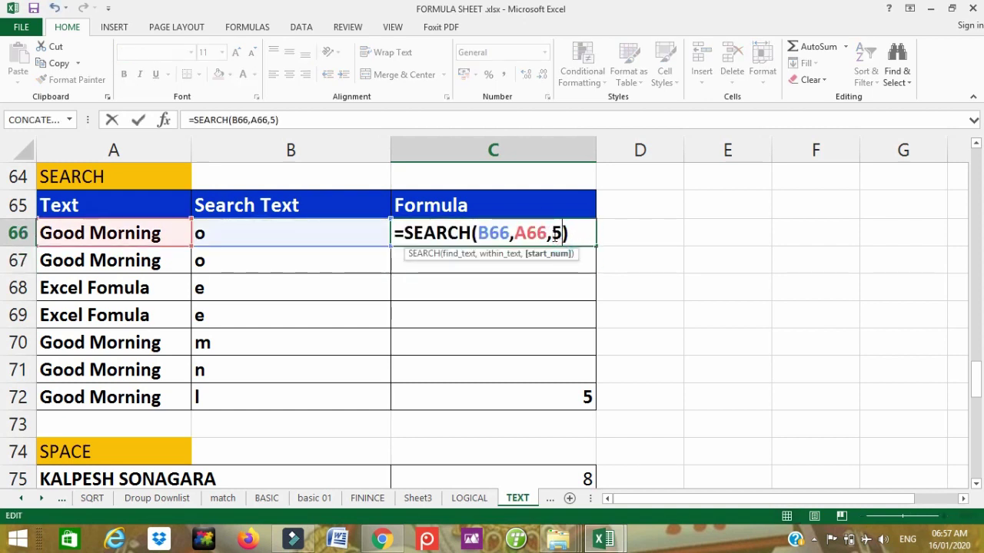
key("Return")
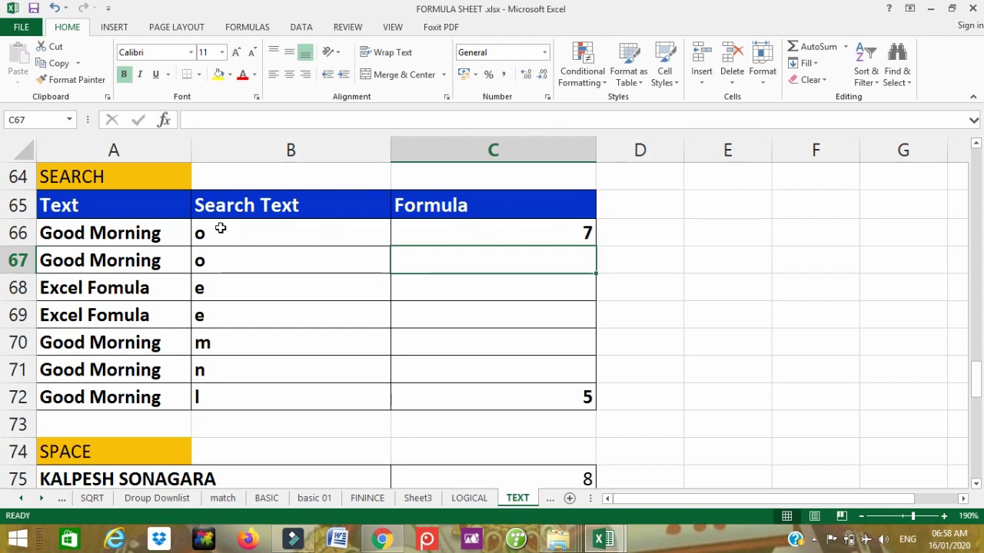
Fill C66's SEARCH formula down to C72 and inspect the #VALUE! error in C68
left_click(566, 226)
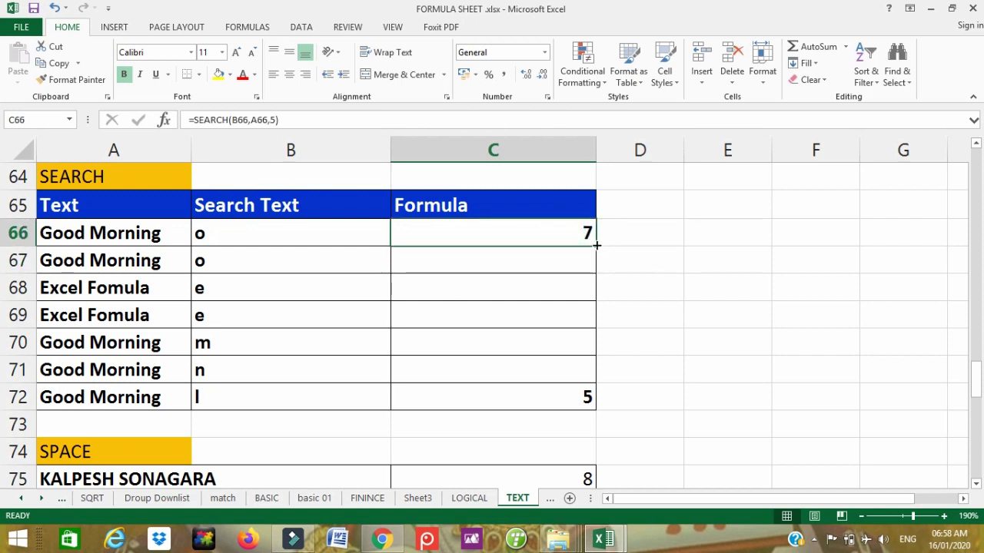
left_click_drag(596, 245, 625, 400)
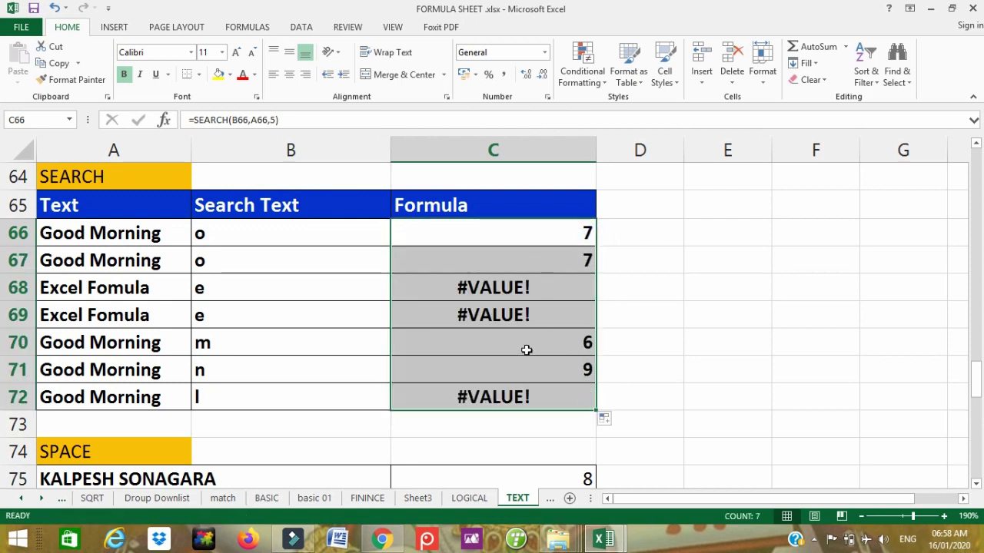
left_click(476, 291)
double_click(477, 291)
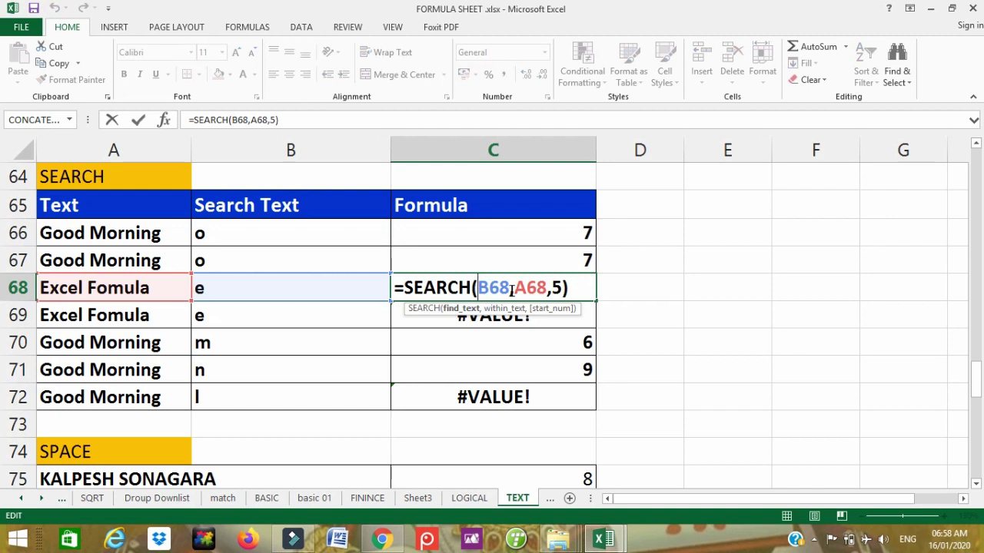
left_click(837, 355)
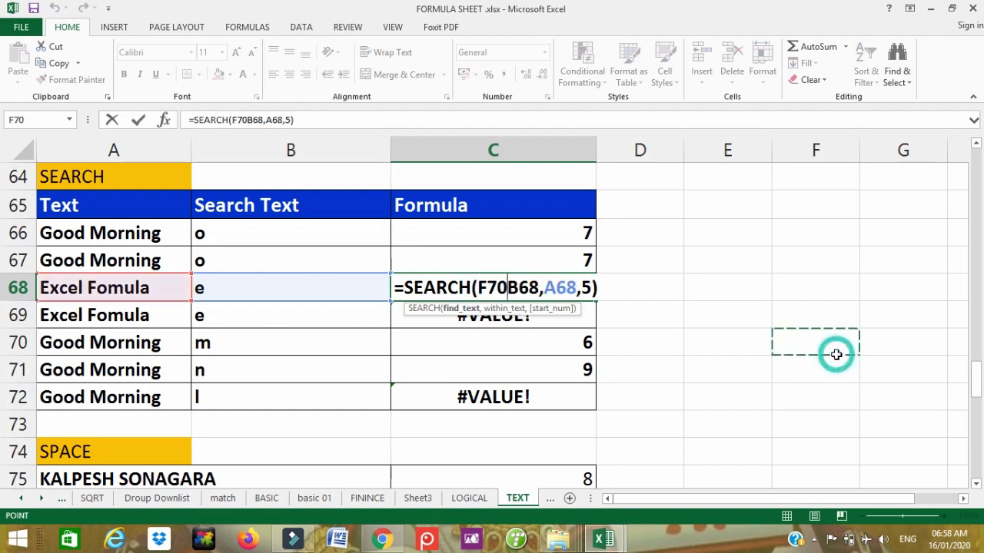
key("Escape")
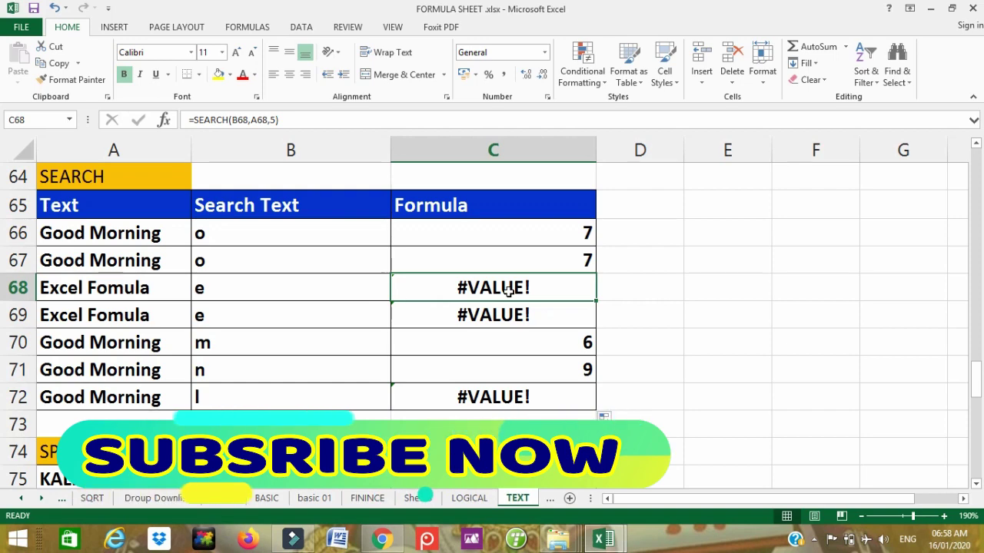
Try start position 1 in C68's SEARCH formula and enter 3 in C69
double_click(509, 290)
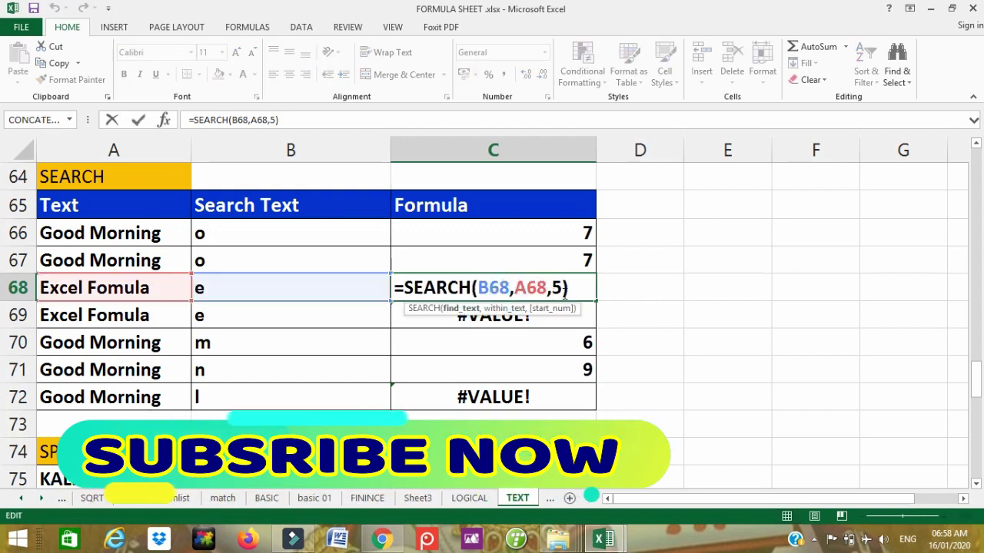
left_click(555, 287)
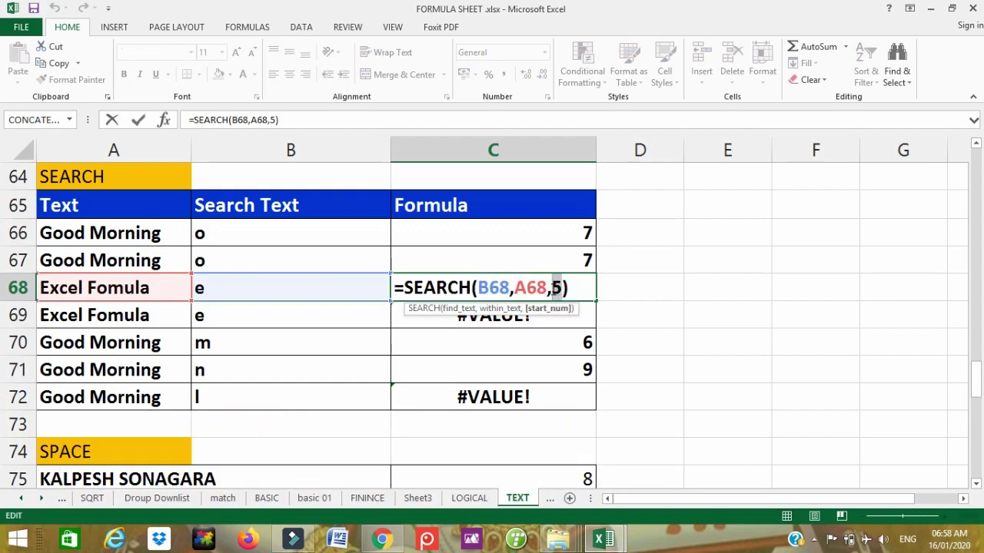
type("1")
key("Return")
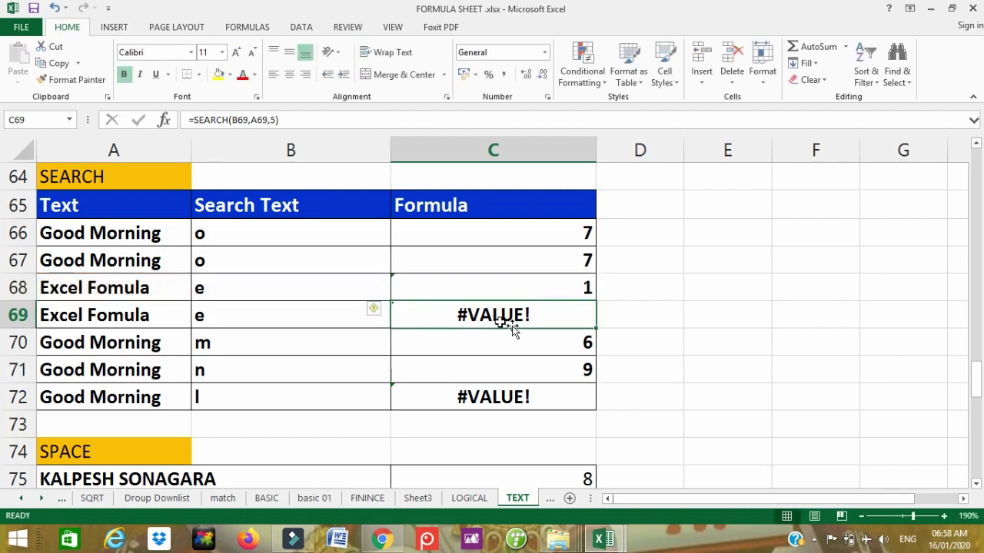
left_click(520, 285)
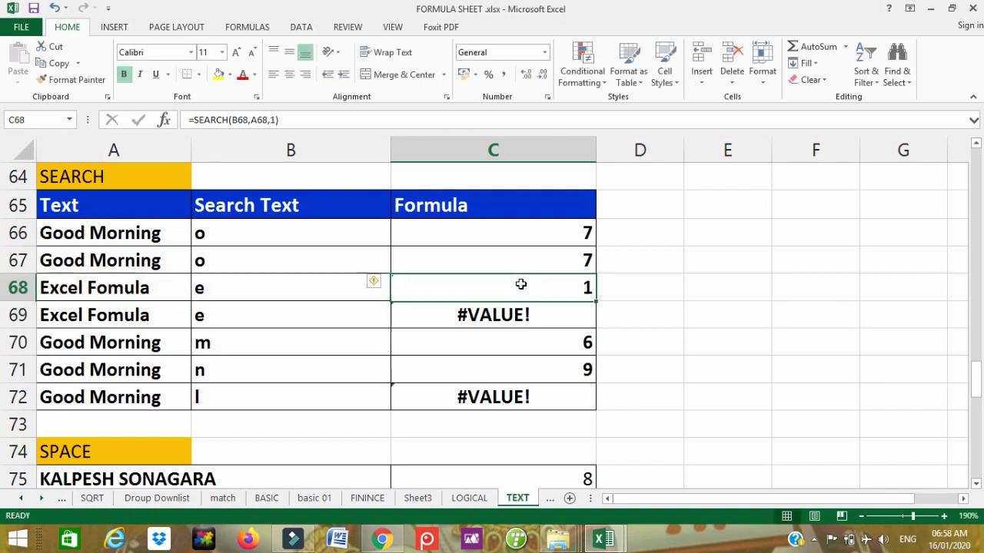
double_click(521, 284)
double_click(556, 288)
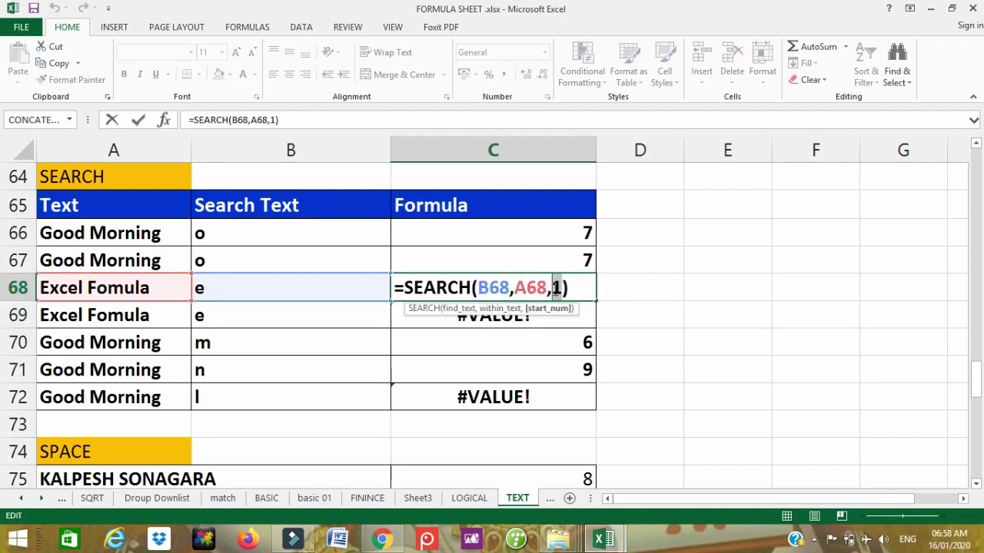
key("Return")
type("3")
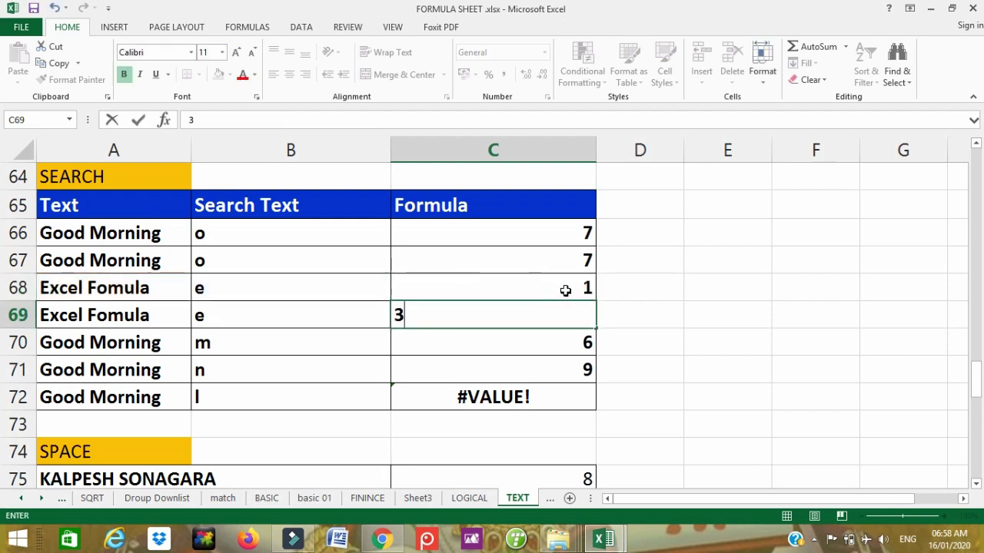
Set C68's formula to =SEARCH(B68,A68,3) so it returns 4
left_click(564, 286)
double_click(581, 288)
double_click(555, 287)
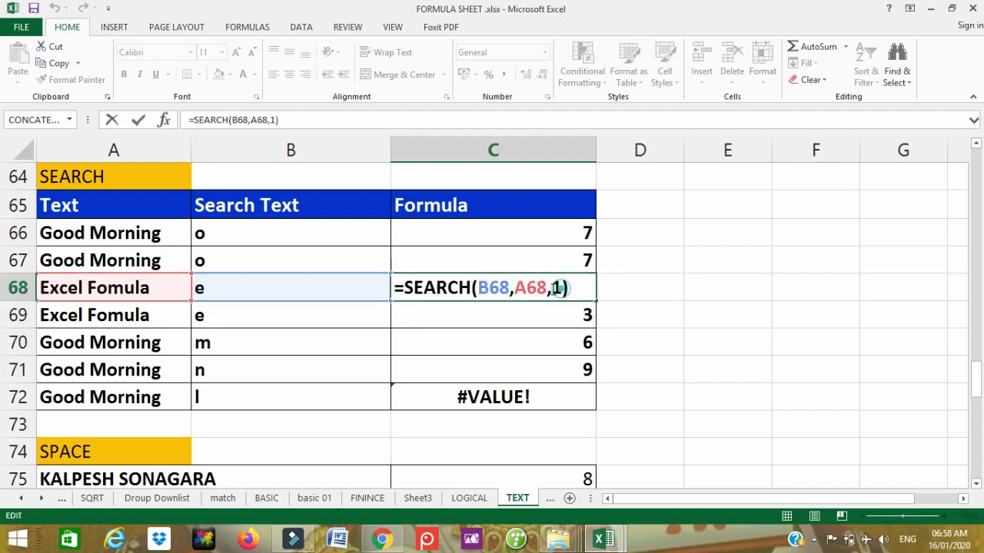
type("3")
key("Return")
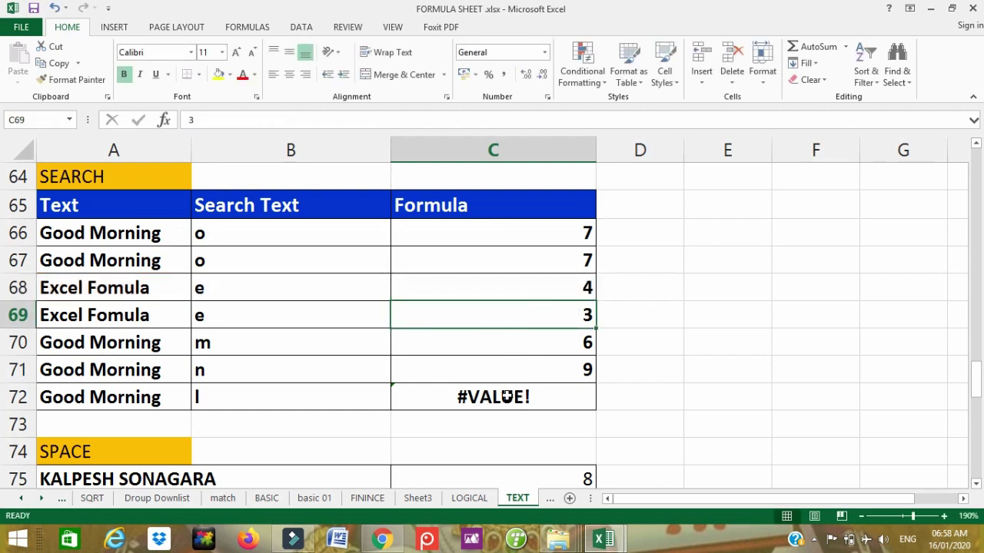
Change B72's search letter from l to i so C72 returns 10
left_click(506, 396)
double_click(508, 397)
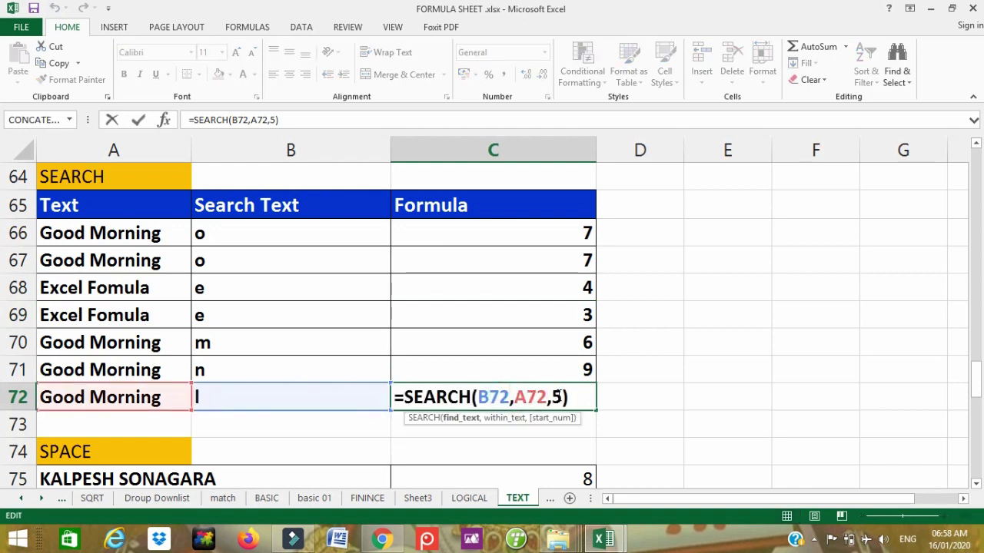
key("Return")
double_click(204, 399)
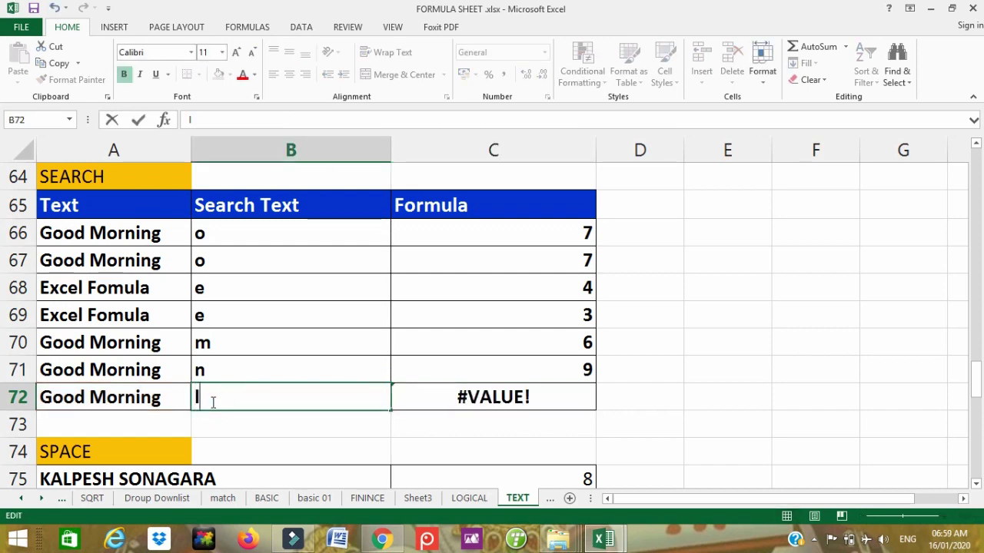
type("i")
key("Return")
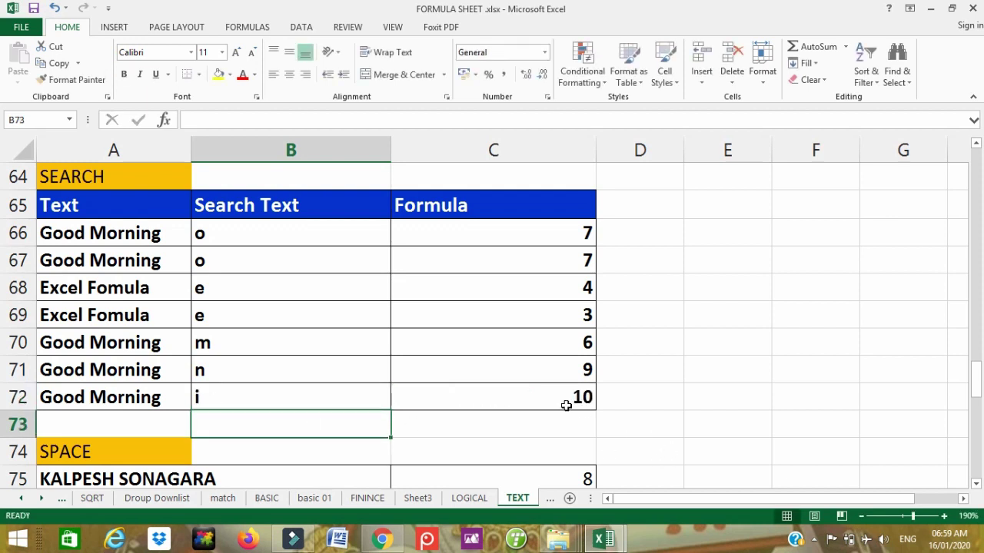
Enter =FIND(" ",A75,1) in D75 and fill it to D77, giving 8, 3 and 5
left_click(510, 378)
scroll(510, 378, "down", 2)
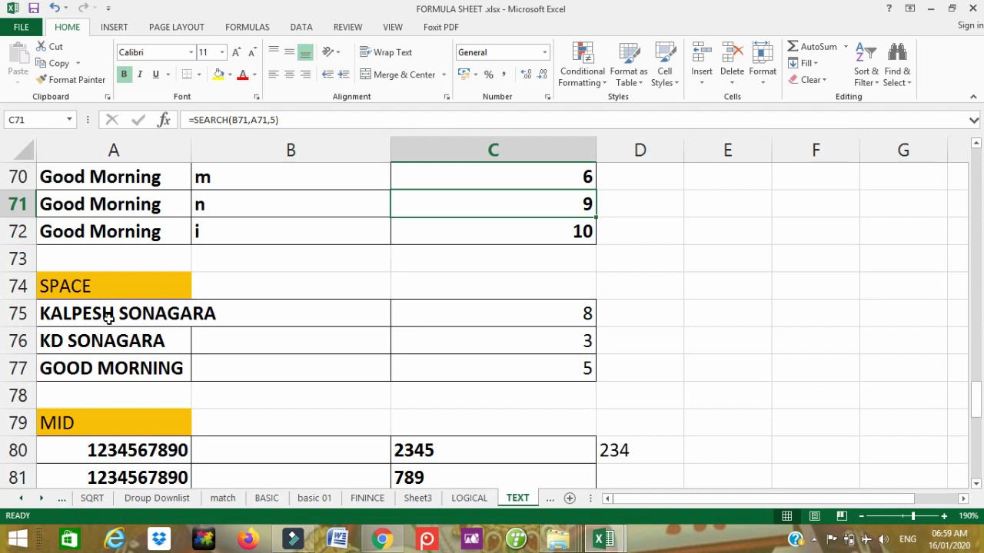
left_click(582, 313)
left_click(626, 311)
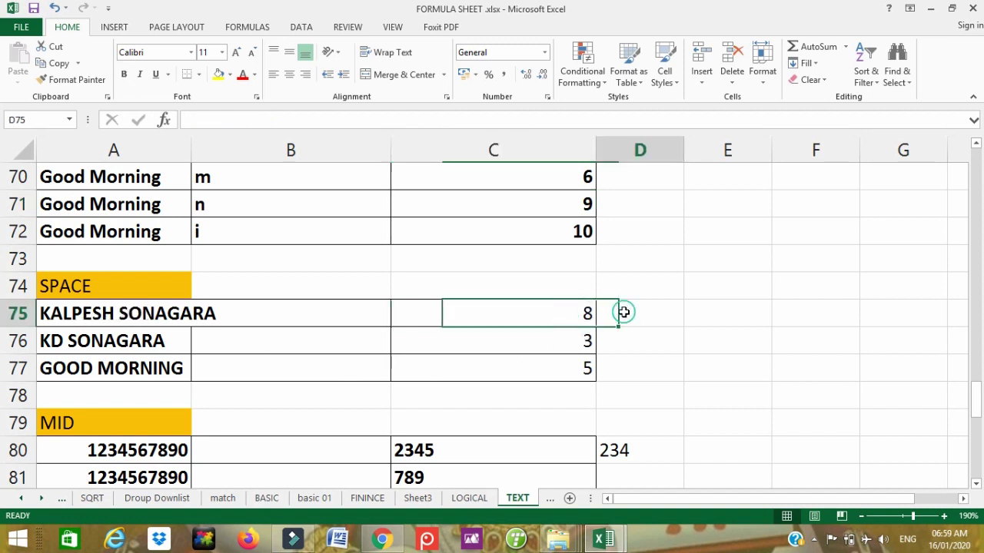
type("=")
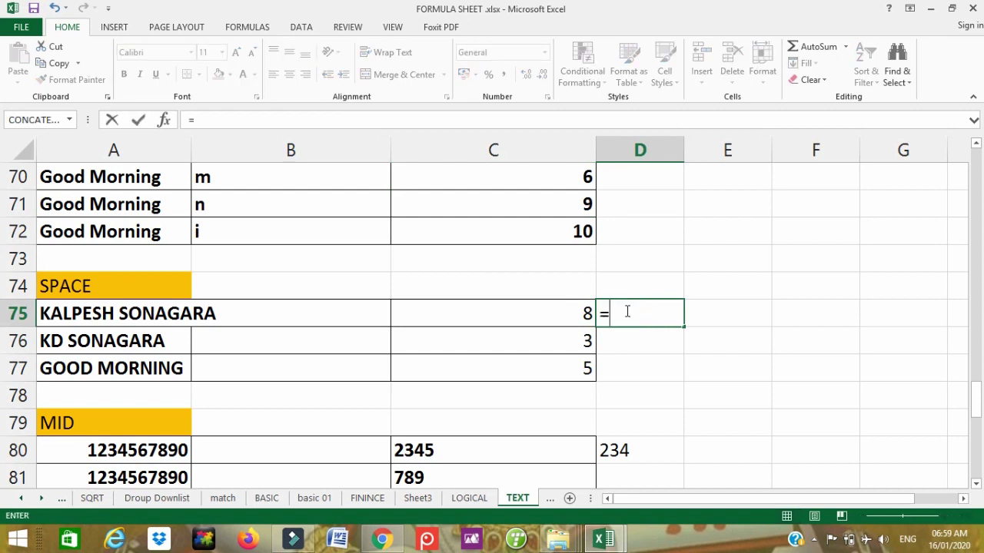
type("fi")
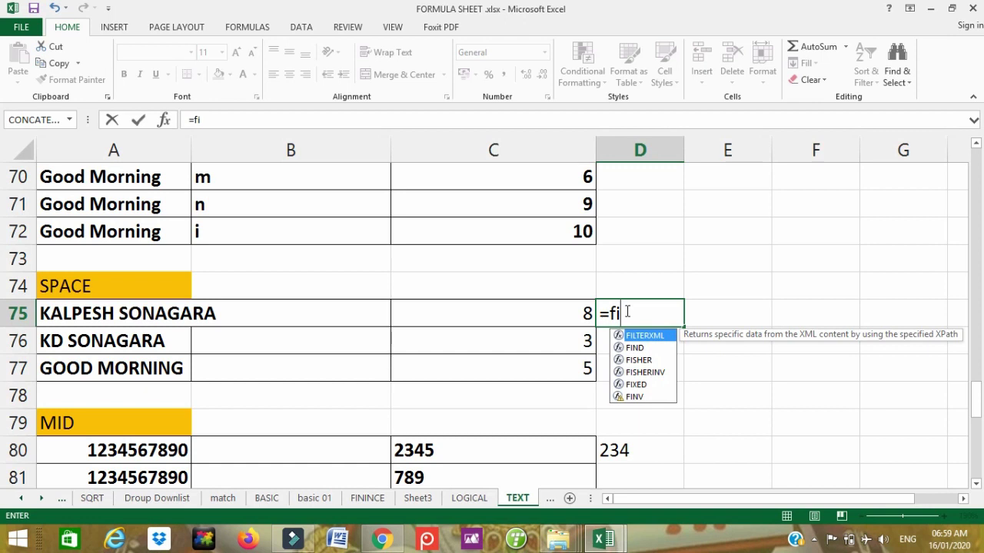
type("nd(")
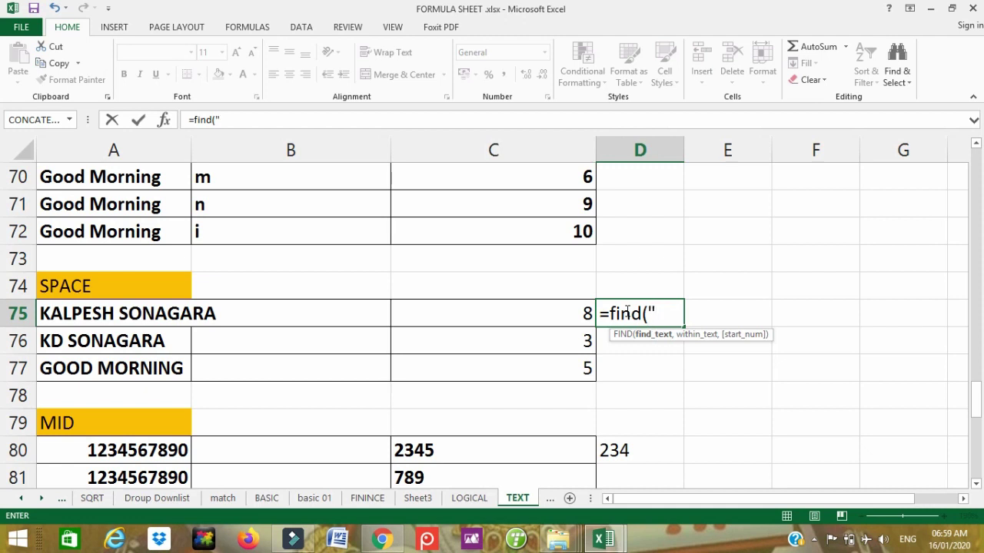
type(",")
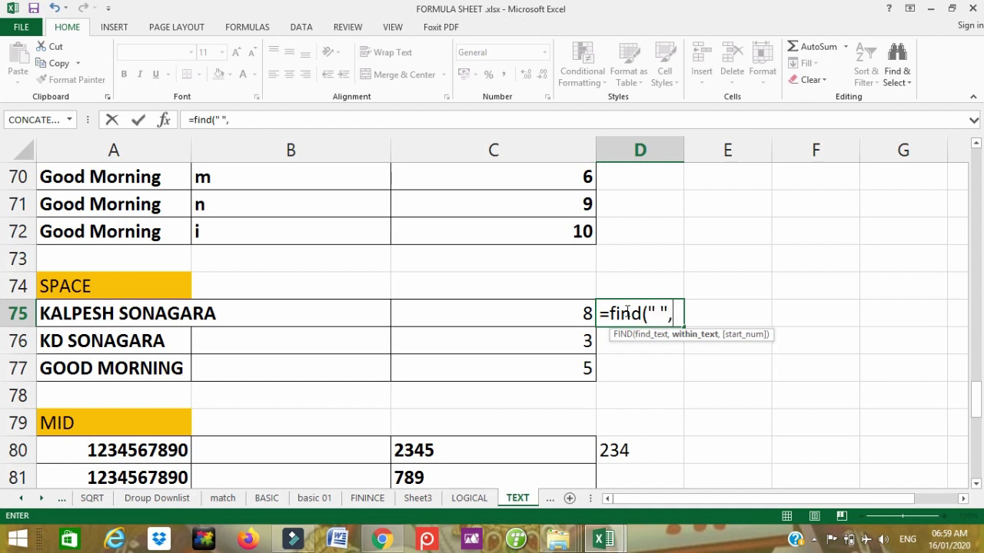
left_click(82, 315)
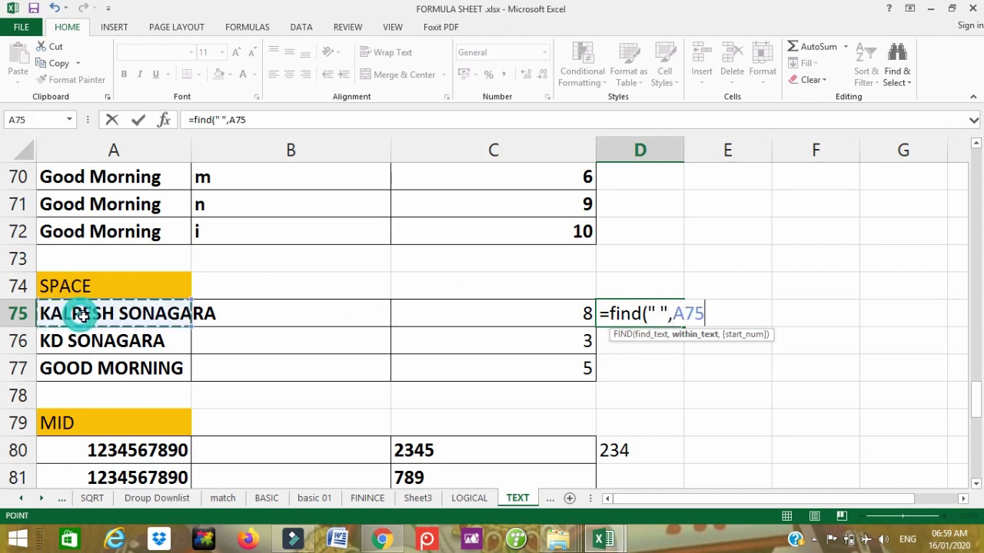
type(",1")
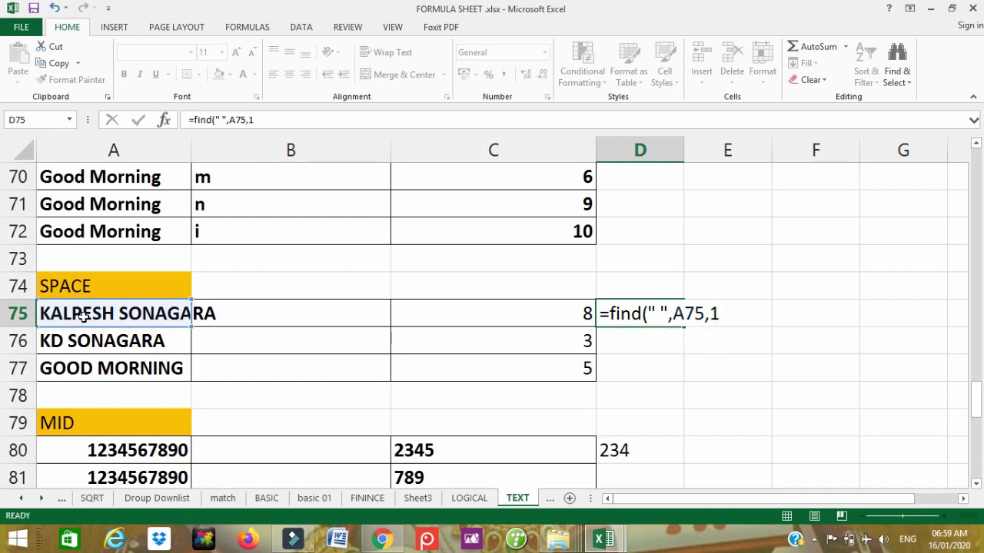
key("Return")
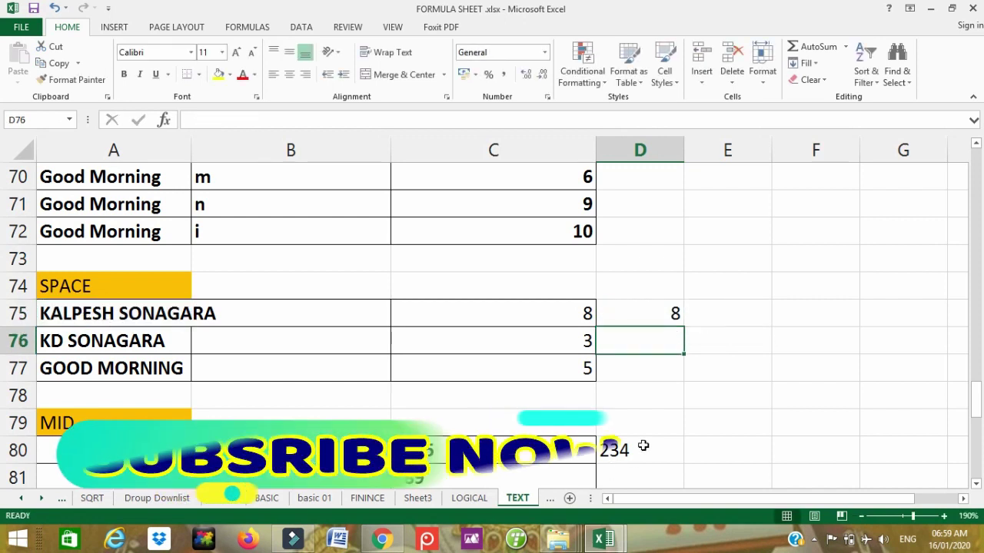
left_click(635, 315)
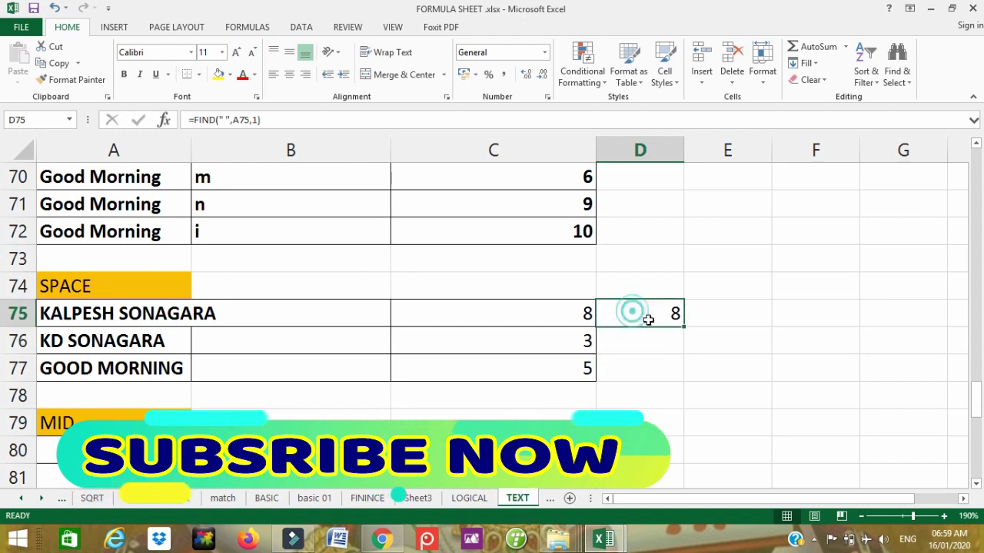
left_click_drag(685, 328, 685, 382)
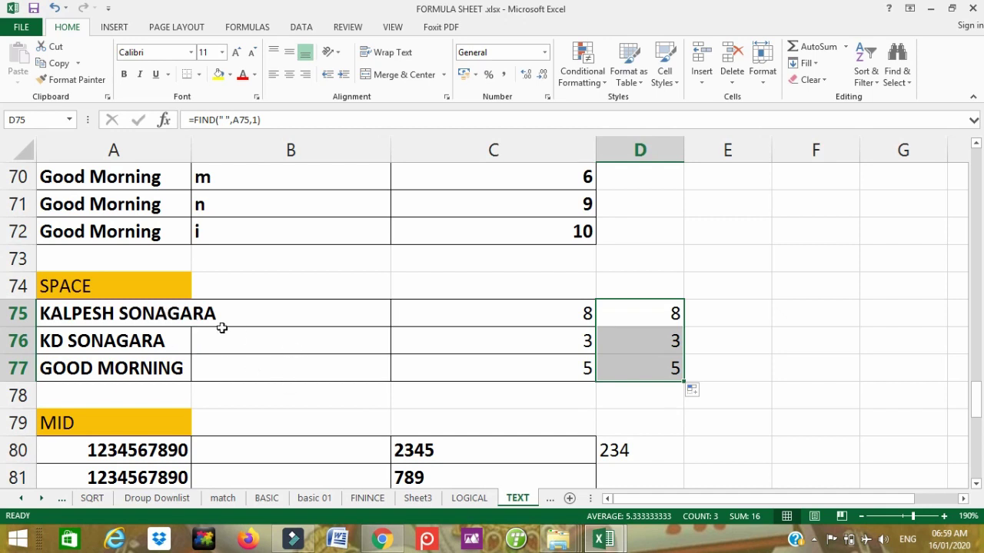
Replace D80's formula with =MID(A80,3,4) so it returns 3456
left_click(264, 332)
scroll(359, 413, "down", 2)
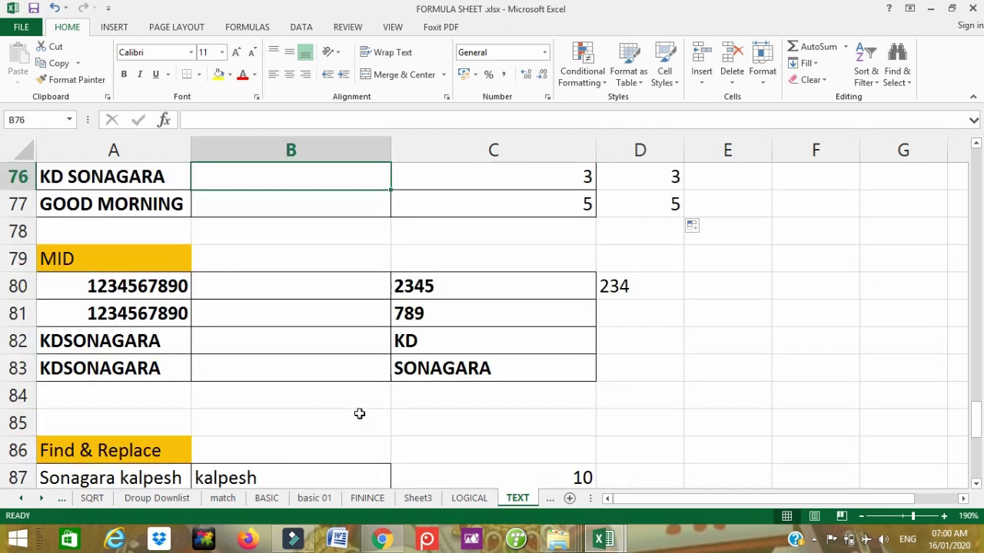
left_click(622, 291)
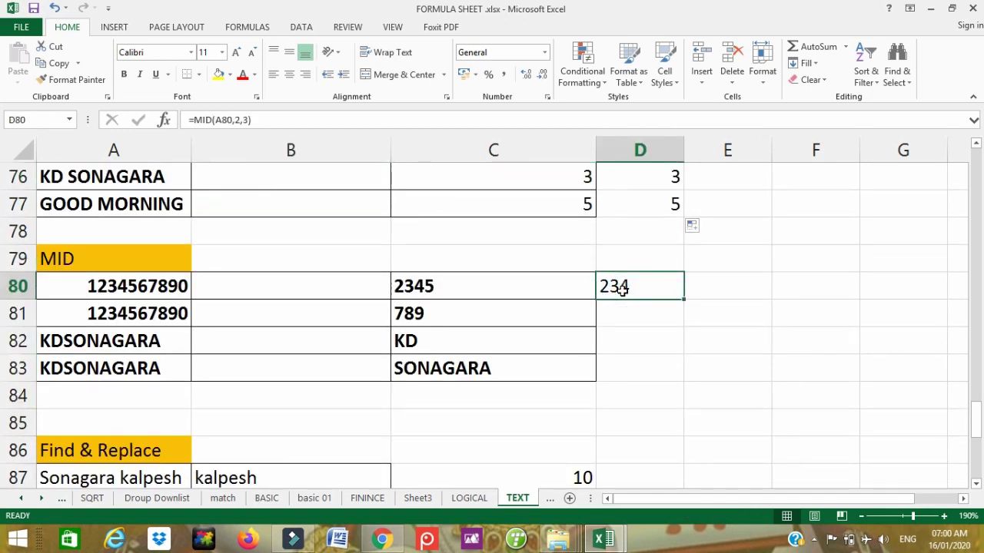
key("Delete")
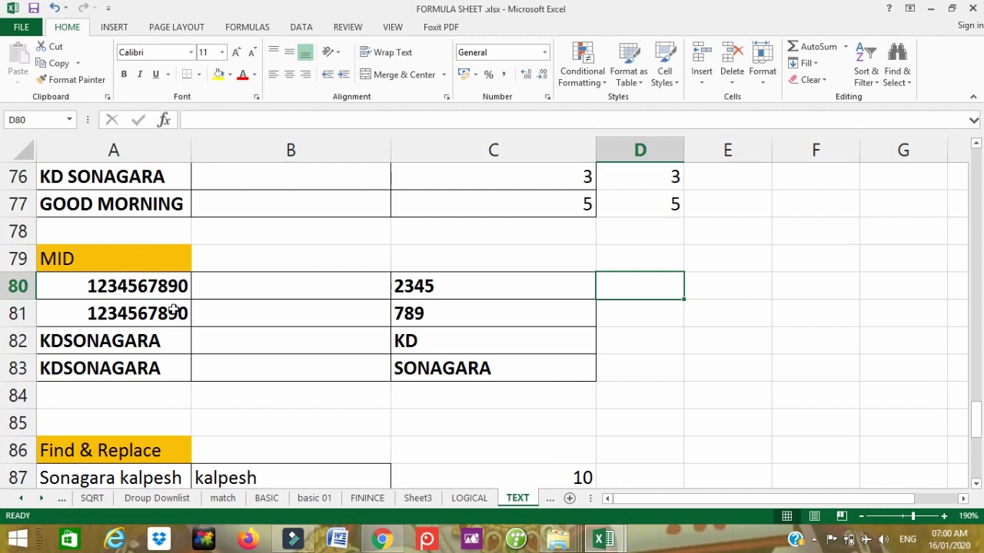
double_click(624, 288)
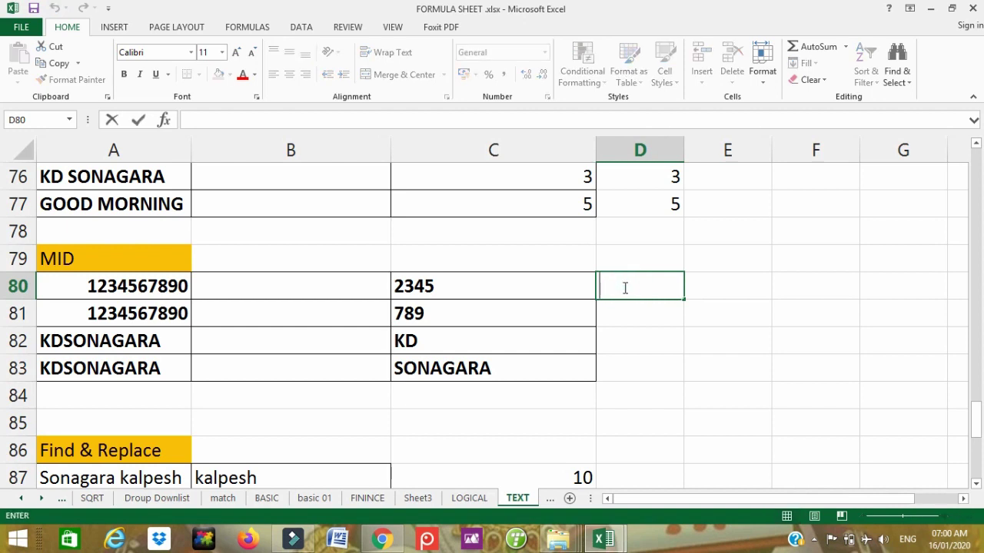
type("=")
type("m")
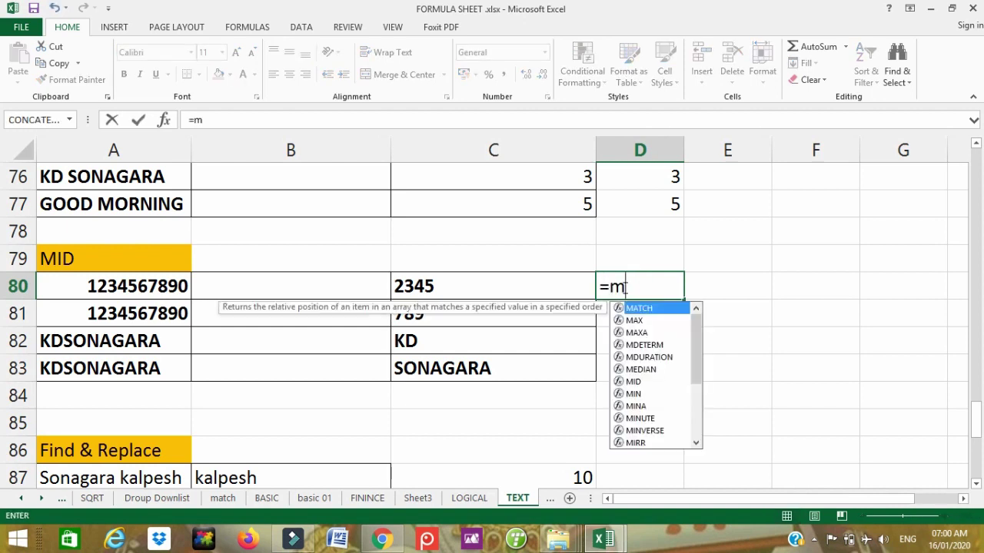
type("id(")
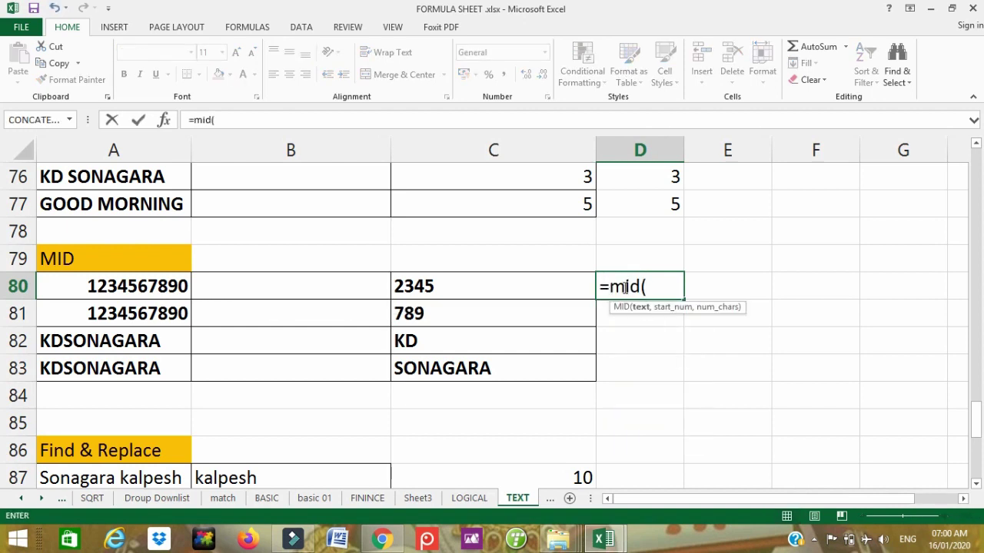
left_click(113, 290)
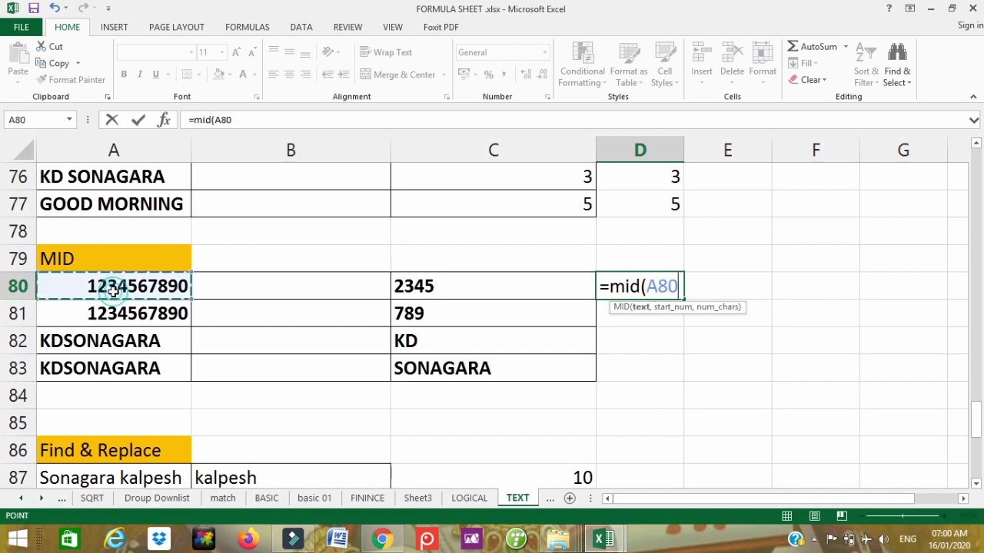
type(",")
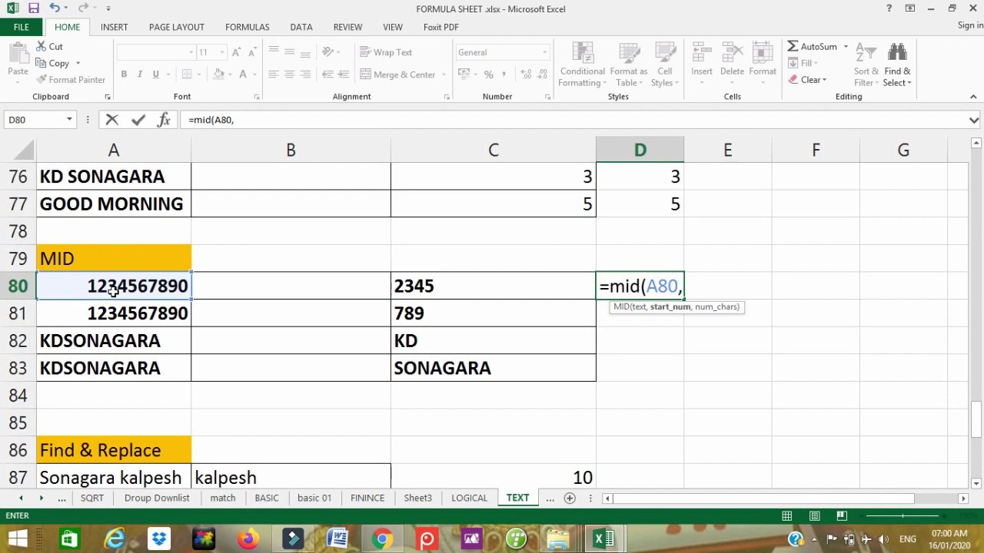
type("3")
type(",")
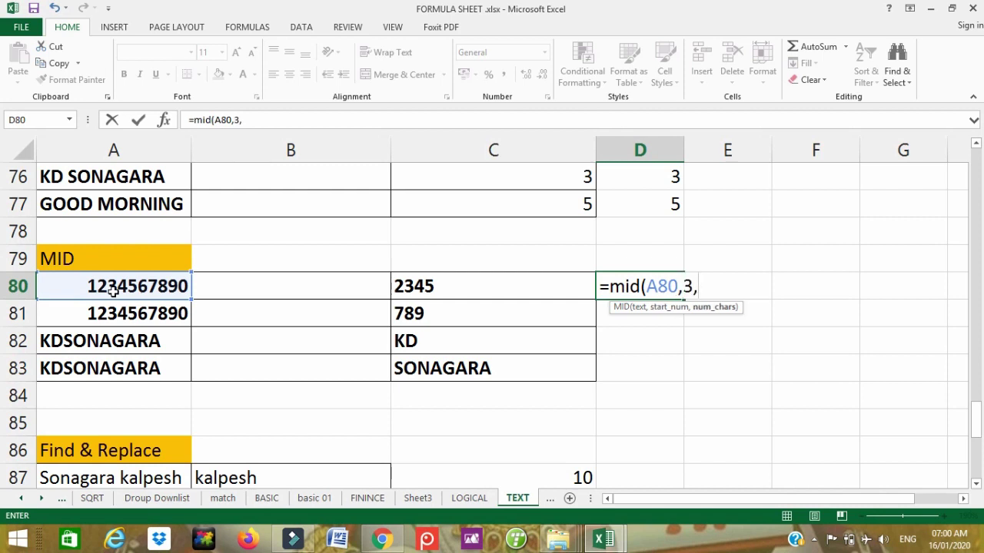
type("4")
key("Return")
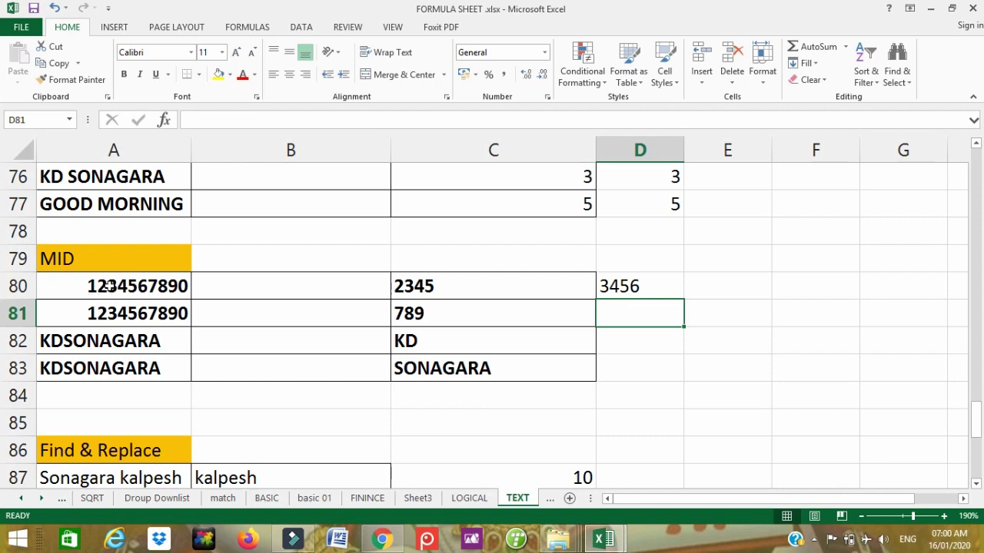
Replace A80's number with a new ten-digit value, updating C80 to 8522 and D80 to 5222
double_click(109, 286)
left_click_drag(192, 285, 56, 285)
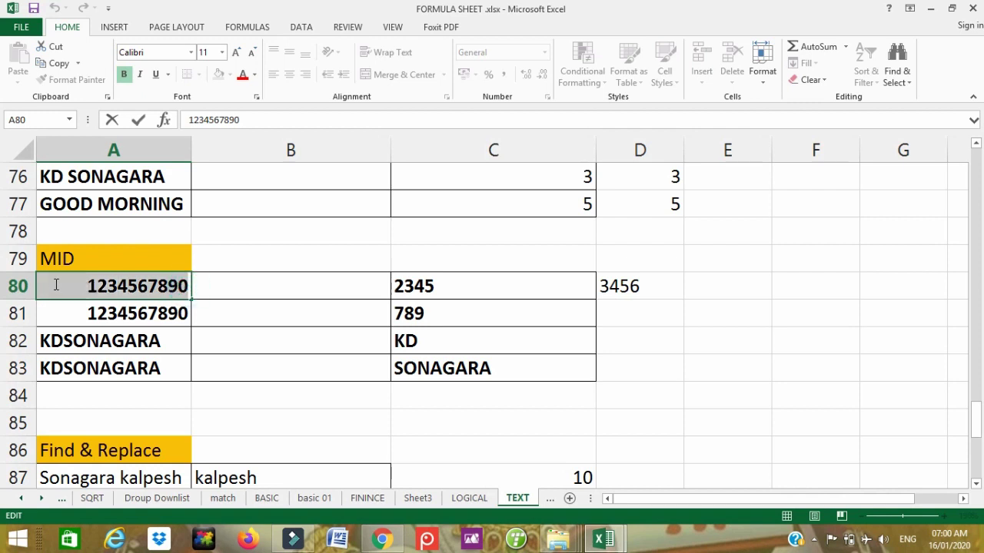
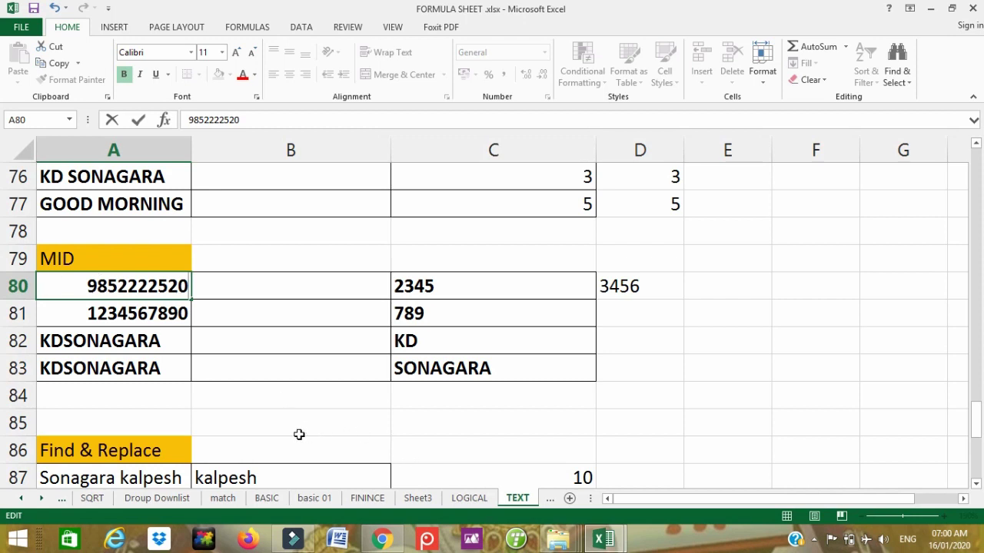
key("Return")
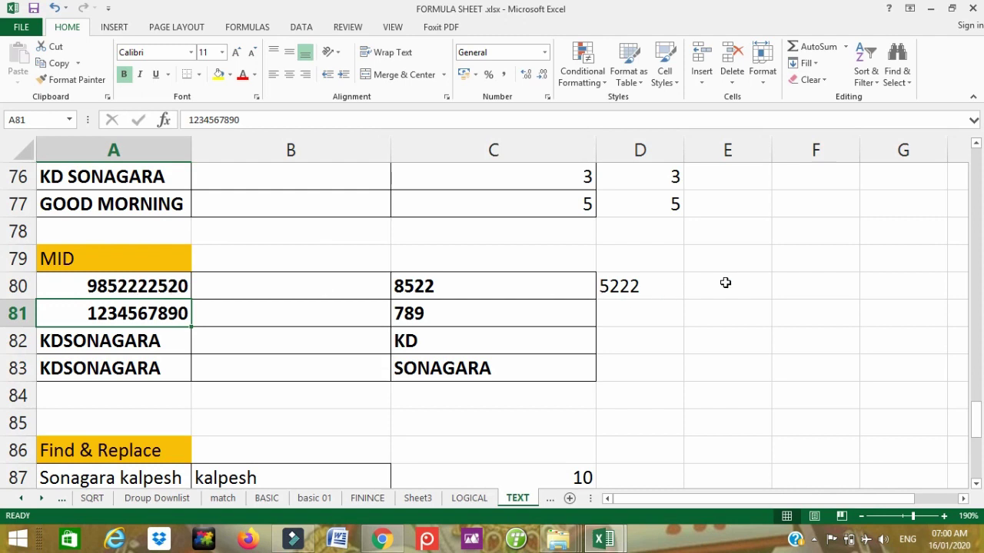
Try start positions 10 and then 6 in D80's MID formula
double_click(607, 286)
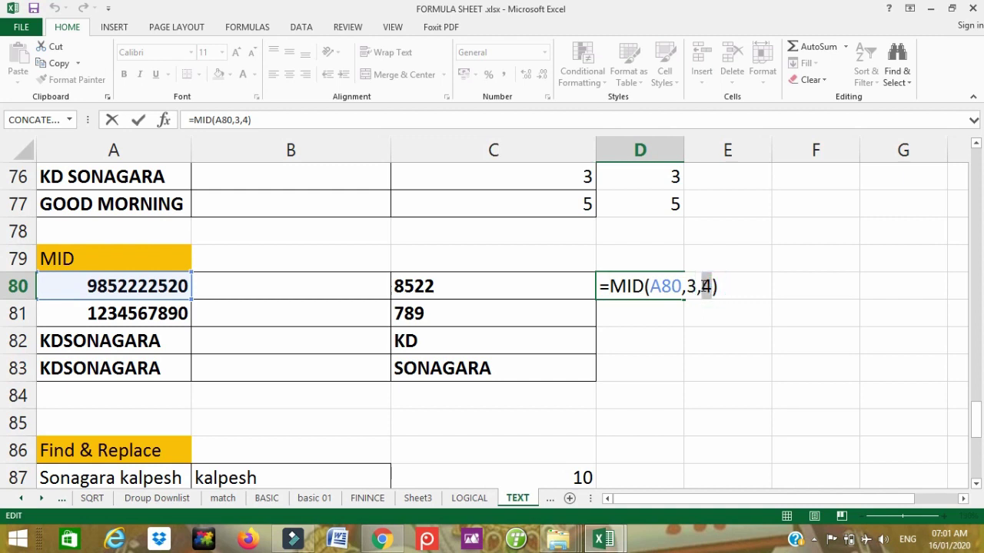
left_click_drag(712, 286, 702, 287)
double_click(690, 286)
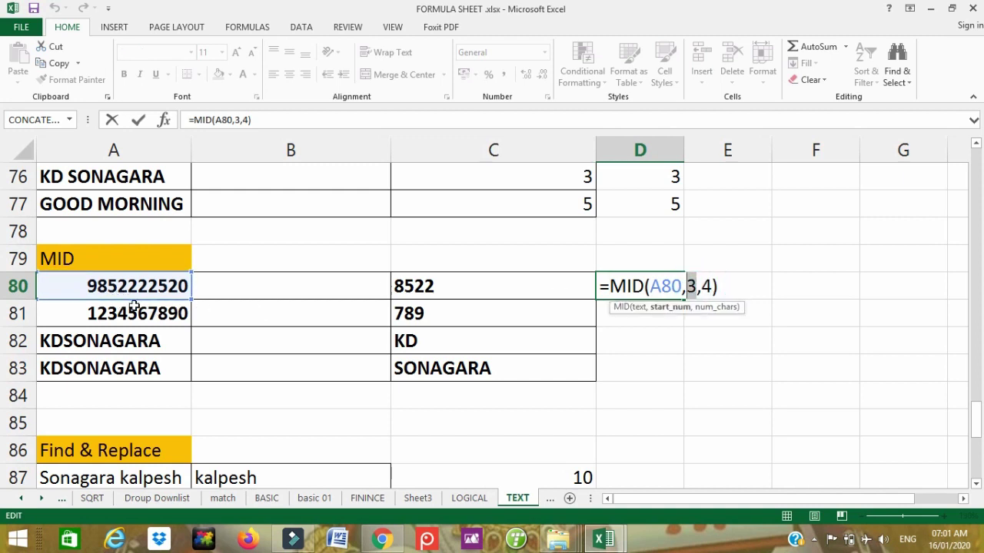
type("10")
key("Return")
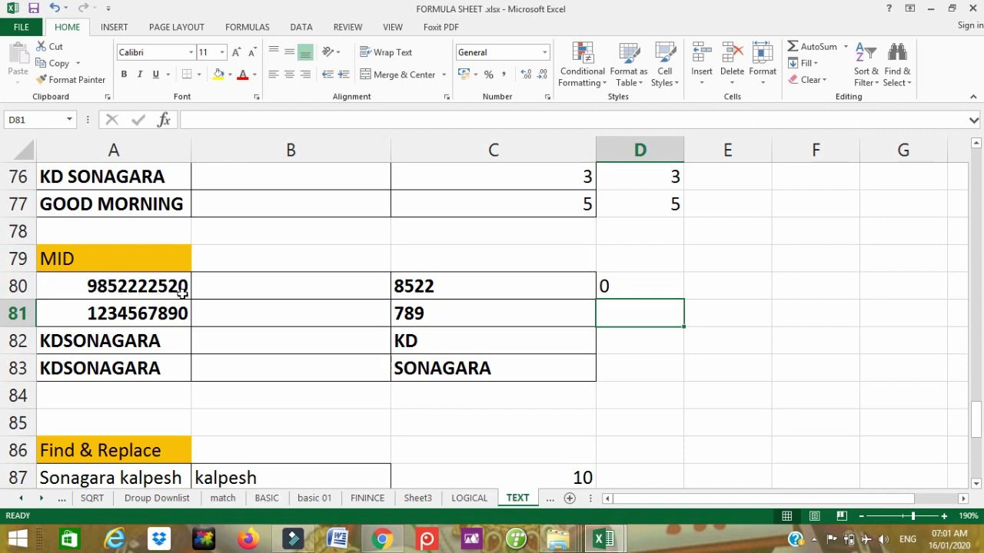
left_click(626, 292)
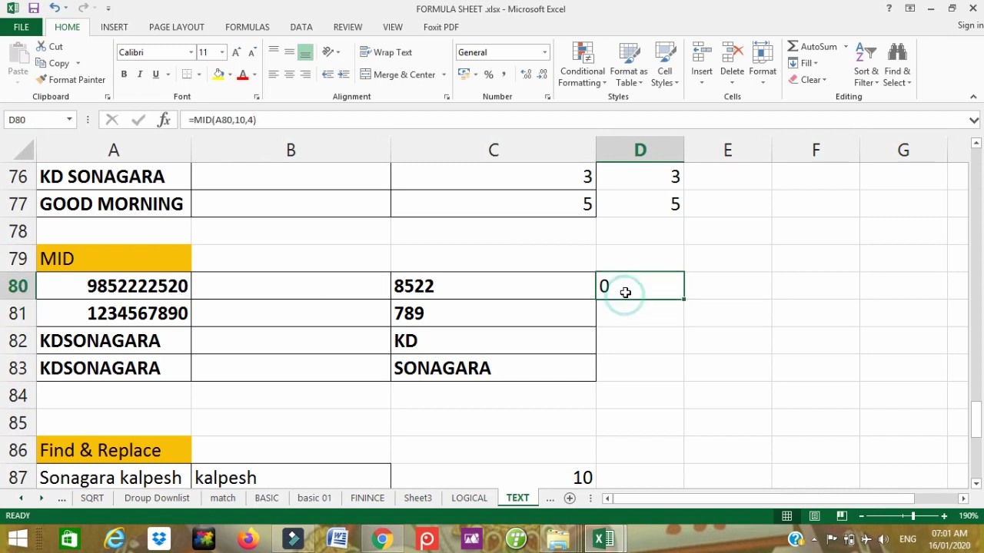
double_click(627, 289)
left_click_drag(705, 286, 685, 286)
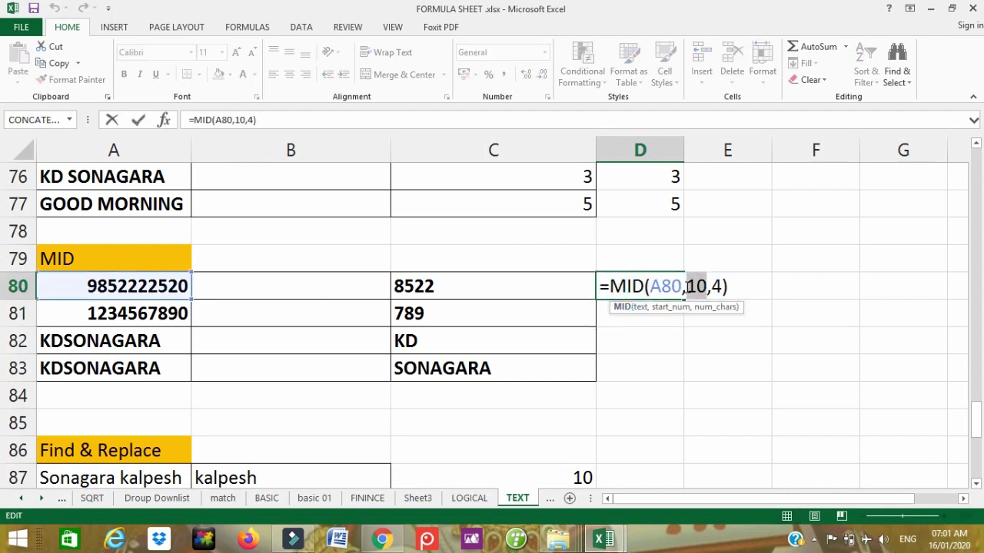
type("6")
key("Return")
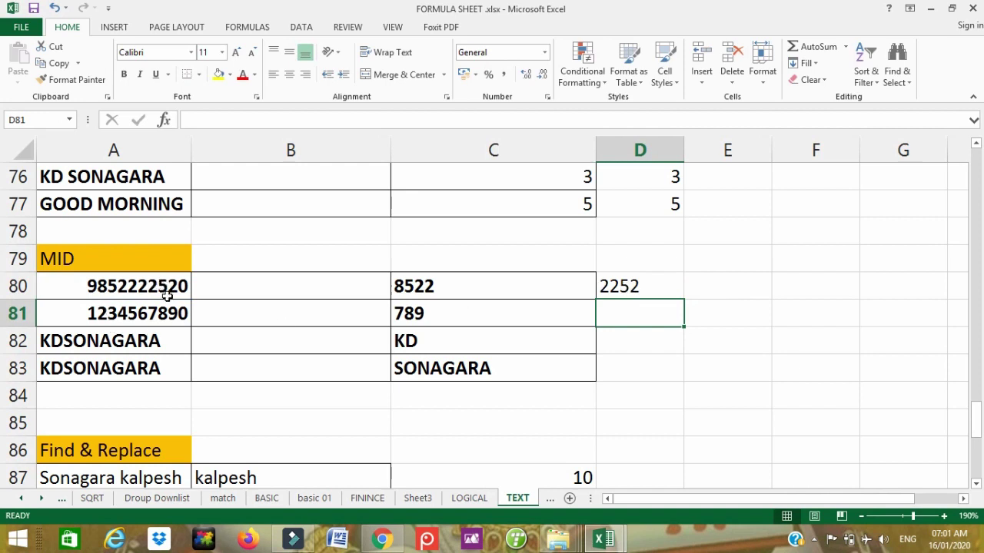
Set D80's MID start position to 7 so it returns 2520
left_click(645, 286)
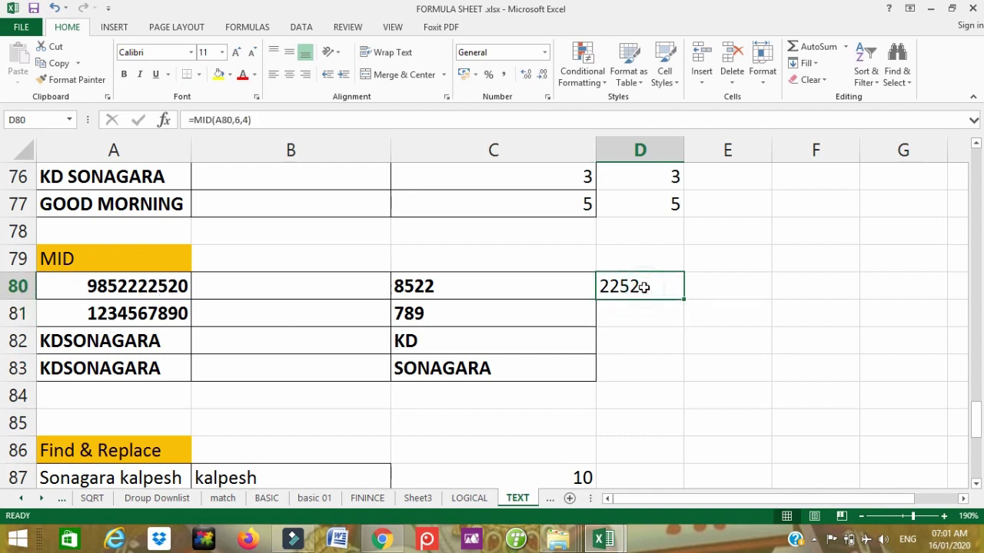
double_click(644, 286)
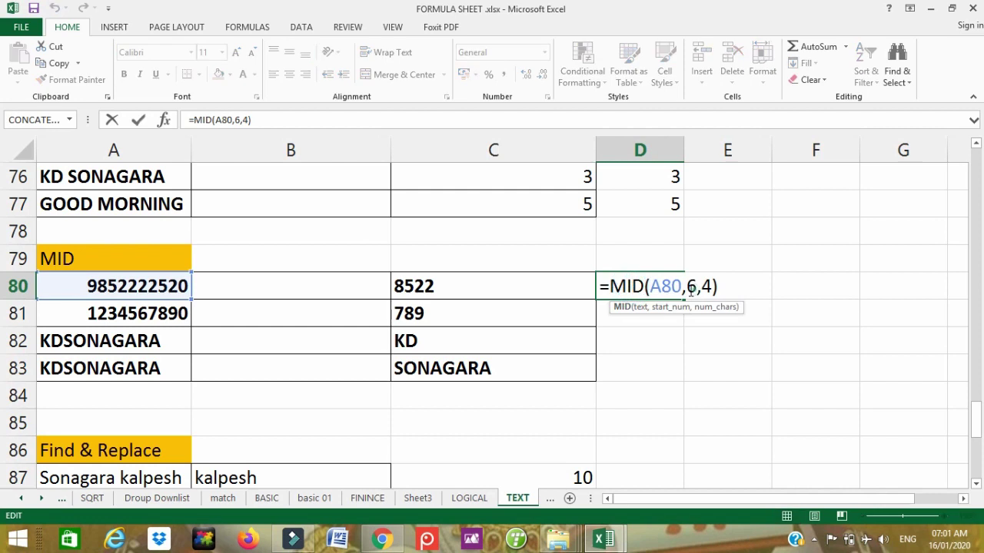
left_click(686, 286)
type("7")
key("Return")
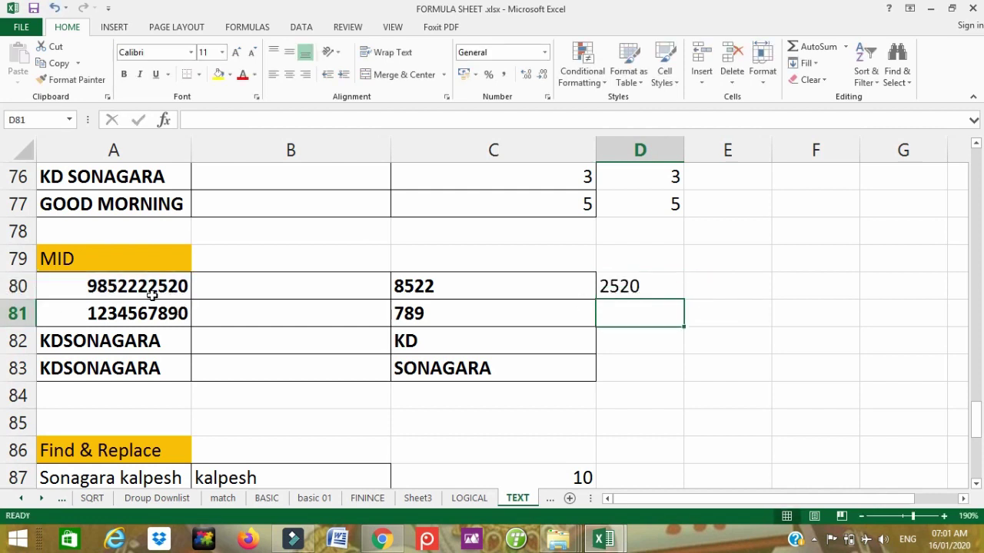
Fill D80's MID formula down to D83 (7890, GARA, GARA) and check D82's =MID(A82,7,4)
left_click(664, 296)
left_click_drag(684, 299, 705, 375)
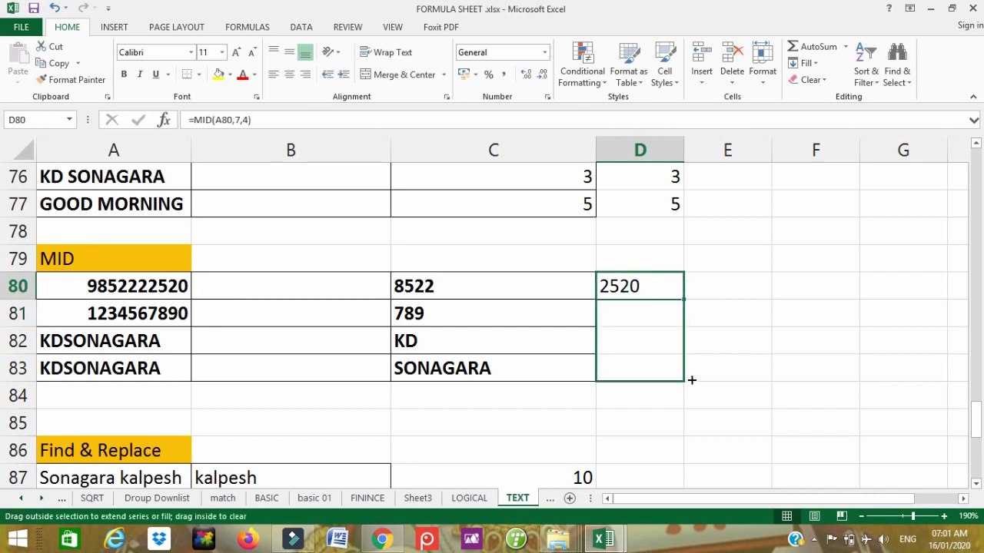
left_click(738, 388)
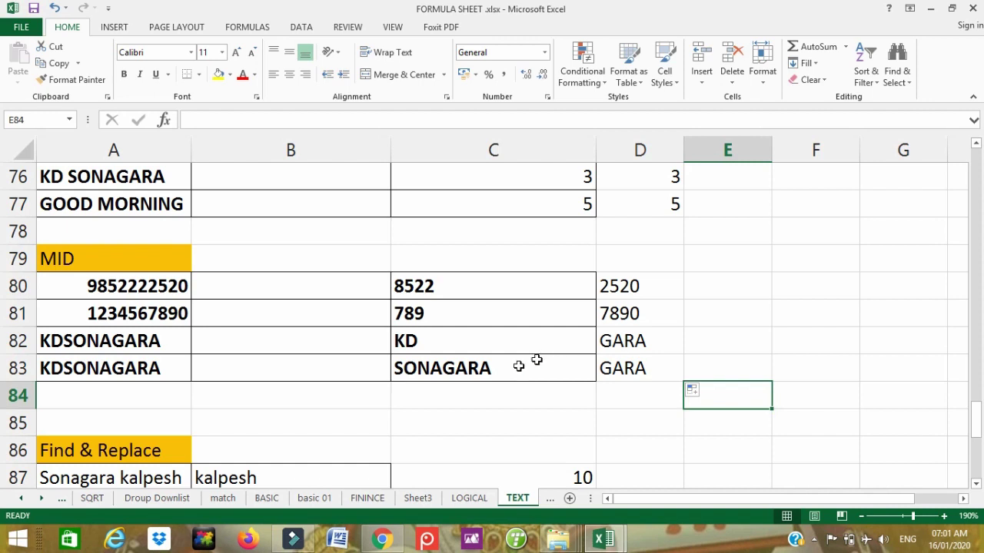
left_click(619, 340)
double_click(619, 340)
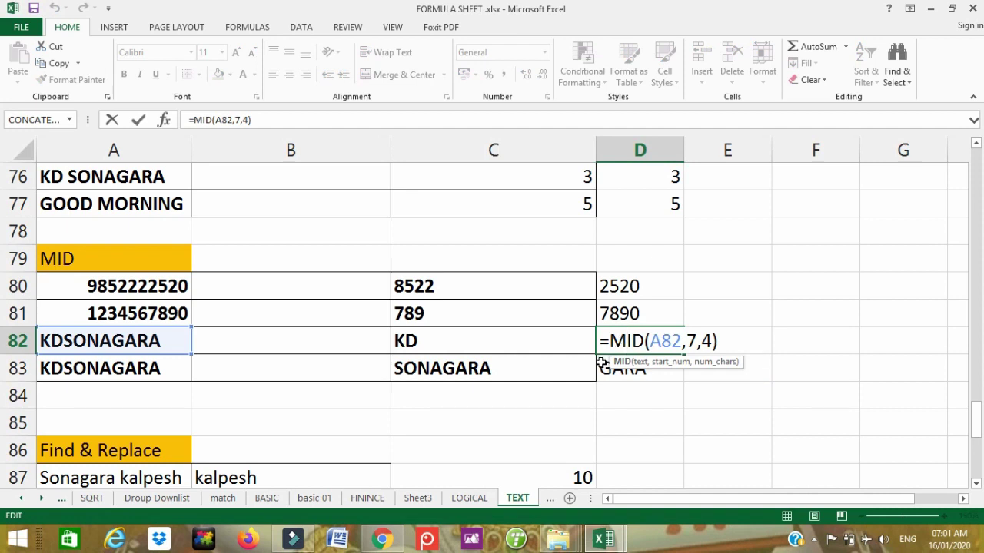
key("Escape")
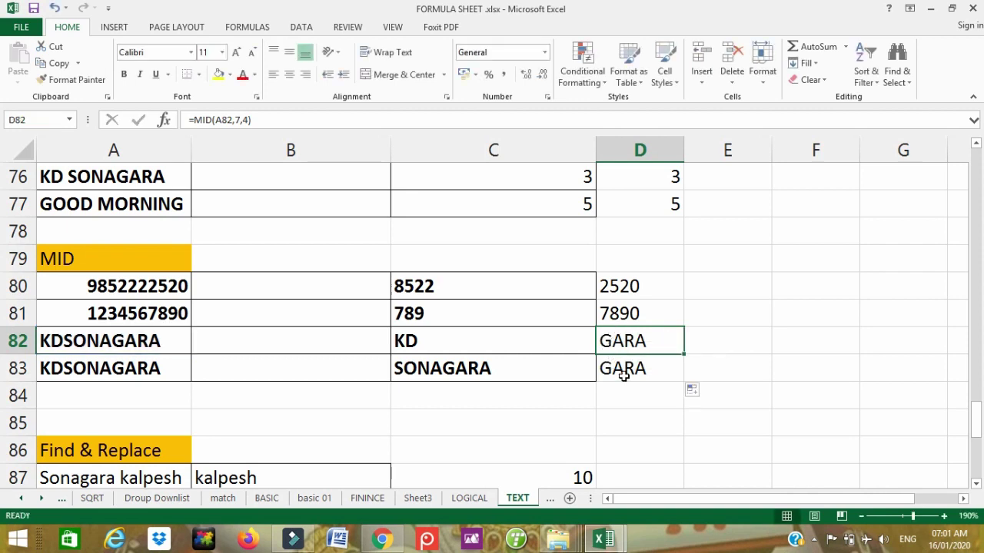
left_click(442, 406)
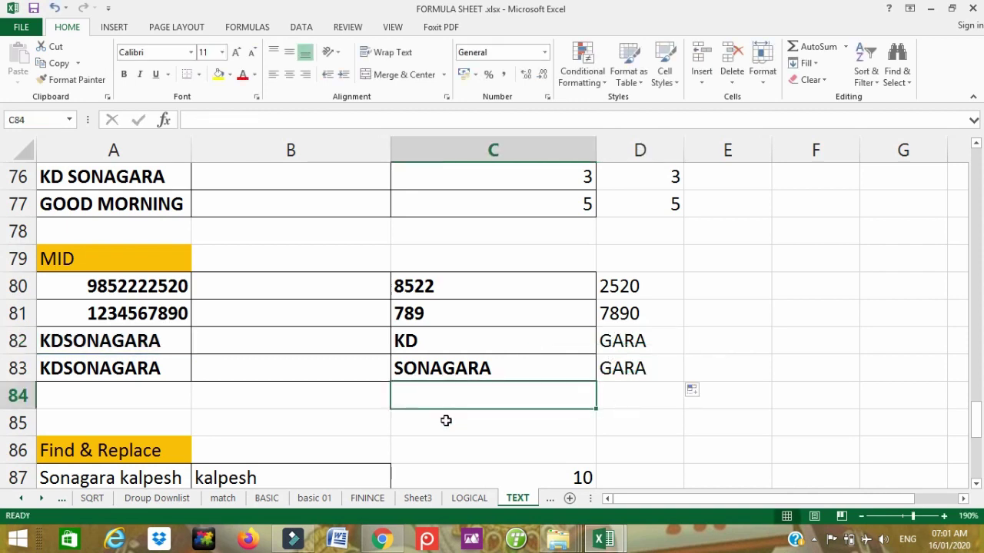
Enter =FIND(B87,A87,1) in D87 so it returns 10, matching C87
scroll(445, 421, "down", 2)
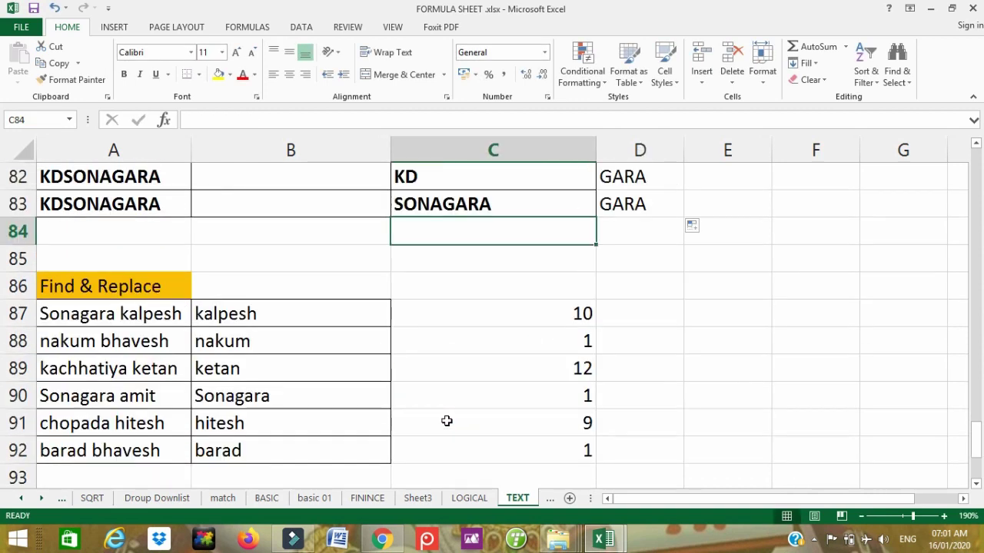
double_click(583, 315)
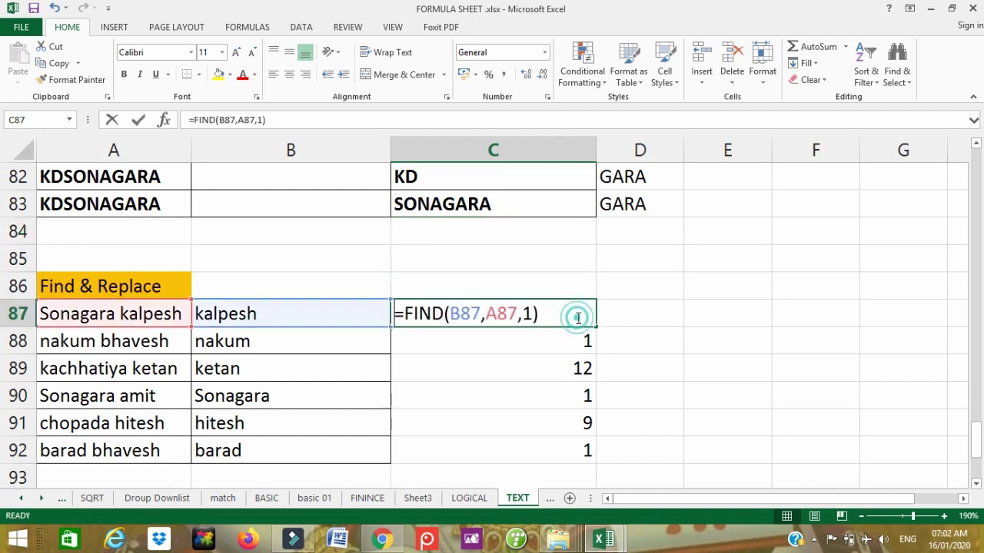
left_click(670, 317)
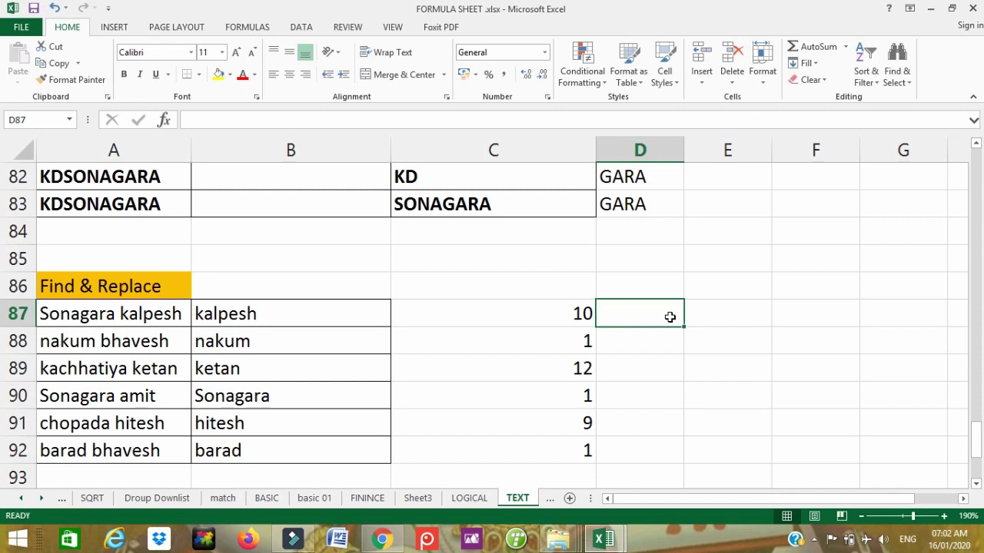
type("=")
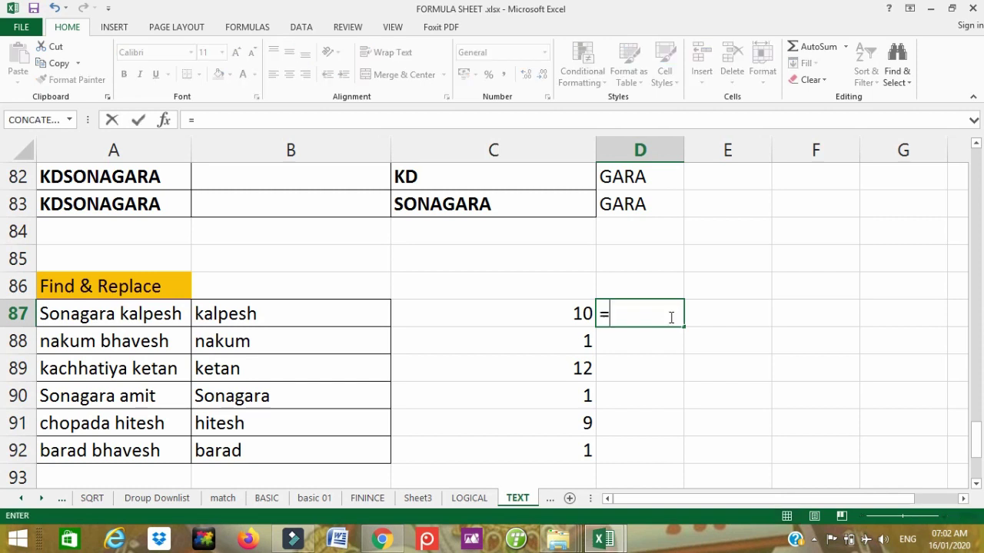
type("find")
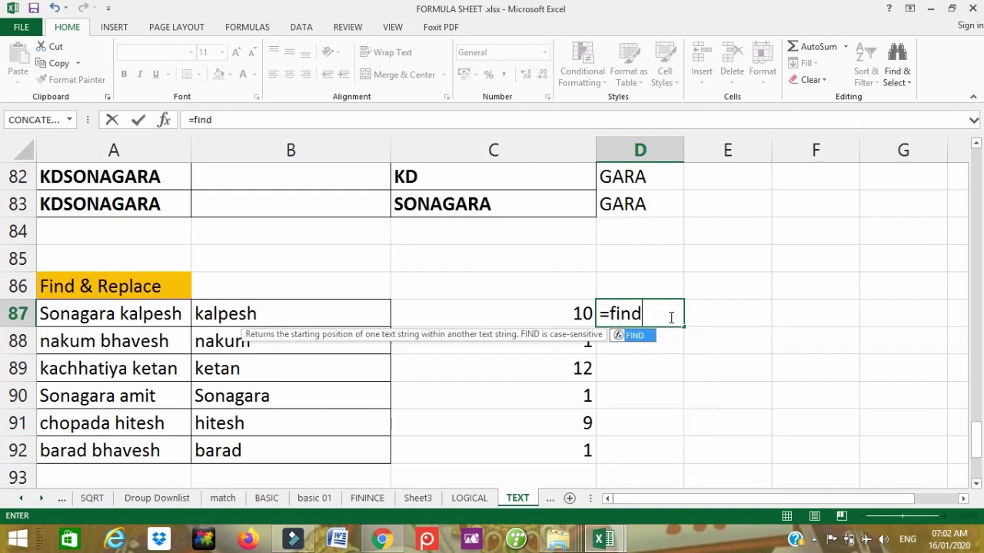
type("(")
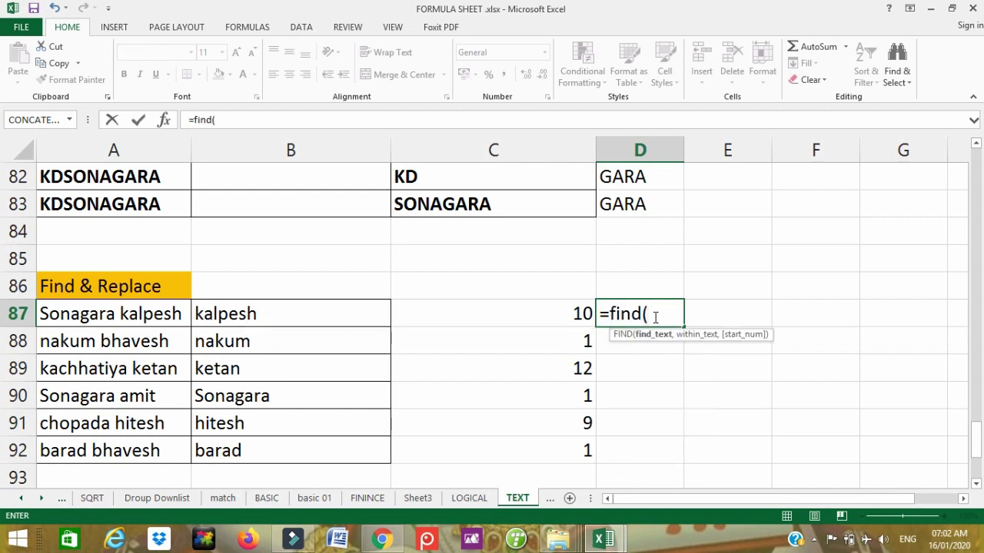
left_click(241, 313)
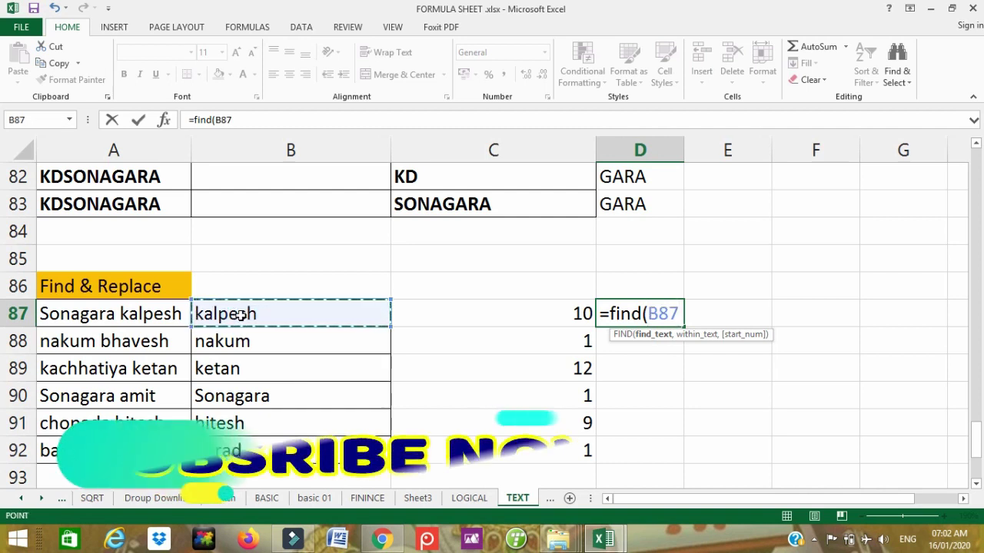
type(",")
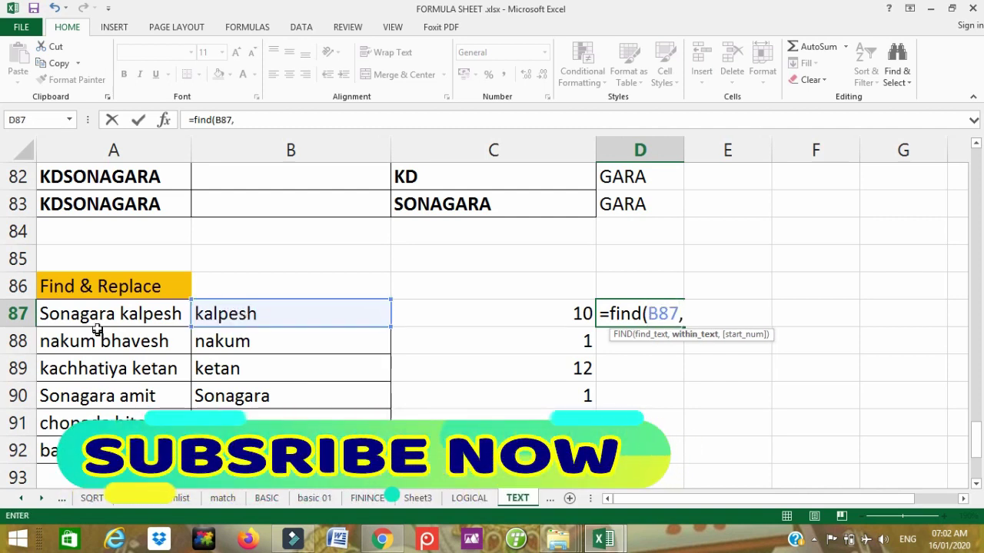
left_click(99, 317)
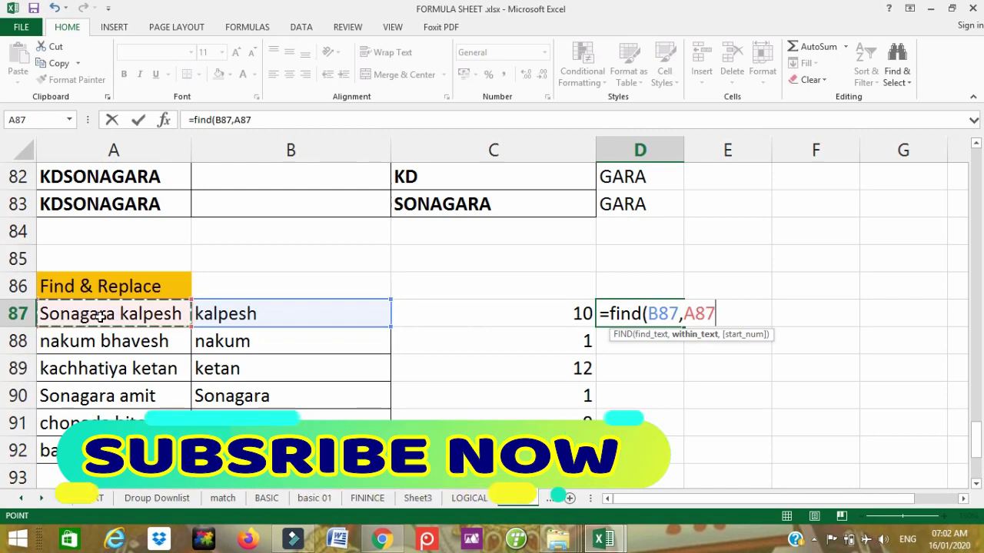
type(",")
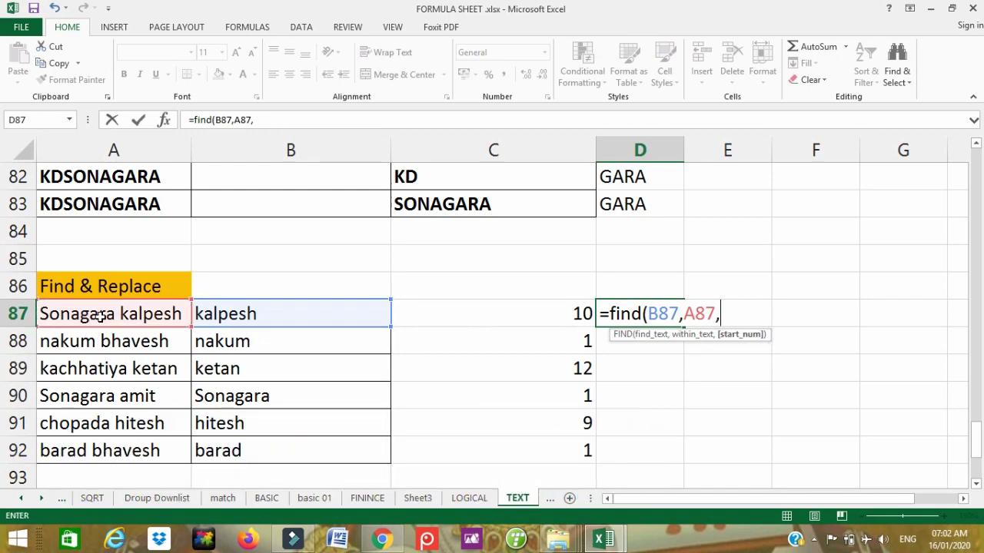
type("1")
key("Return")
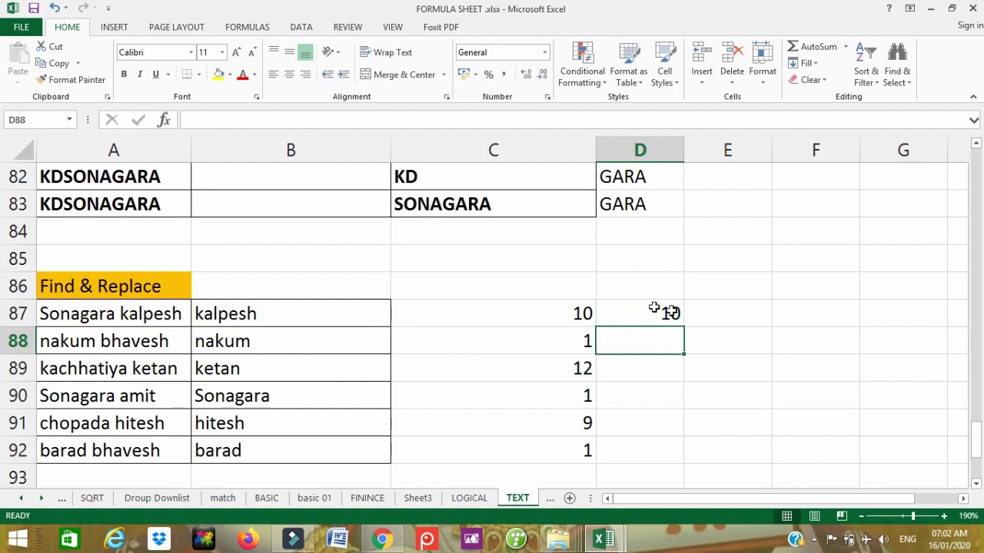
Enter =FIND(B88,A88,1) in D88 to locate the B88 word within the A88 name
left_click(230, 317)
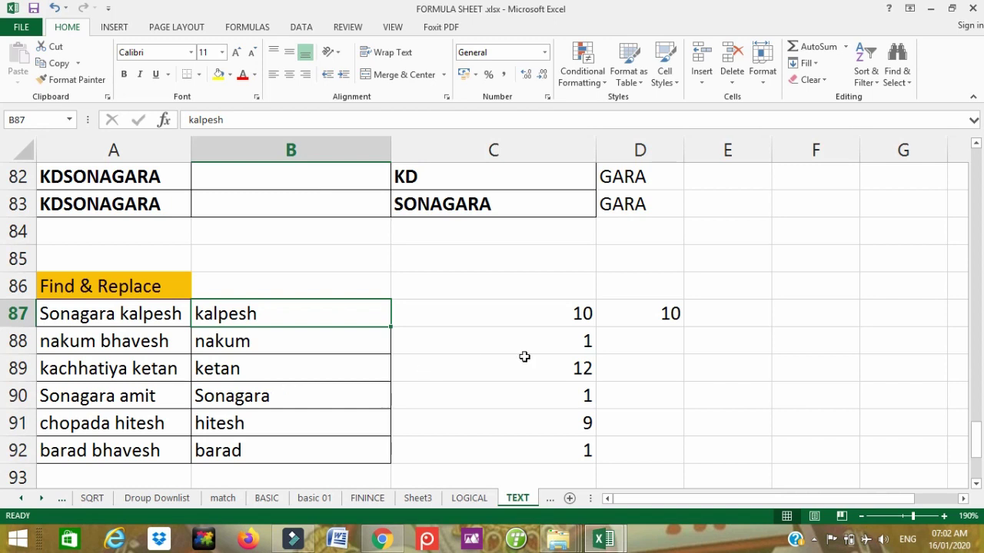
left_click(658, 308)
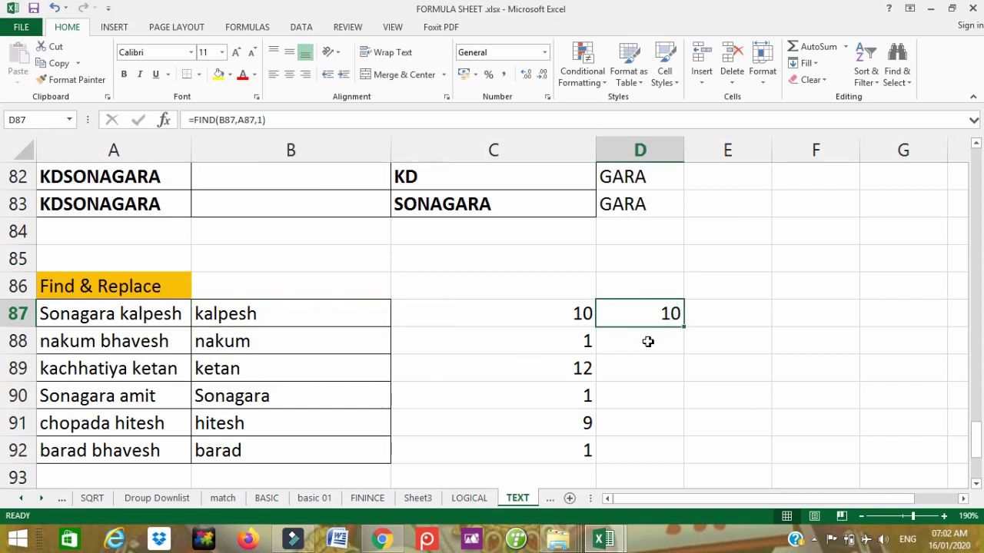
left_click(644, 337)
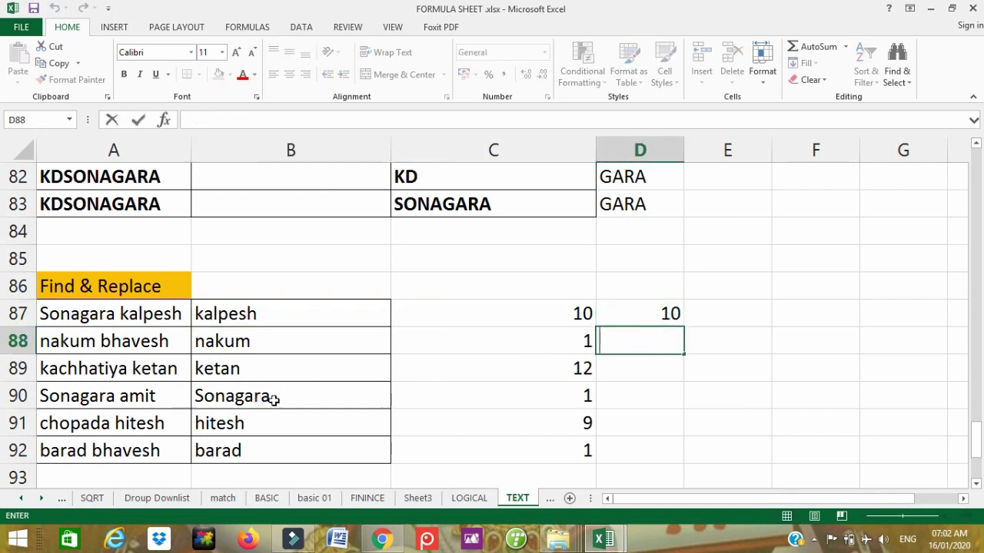
type("=")
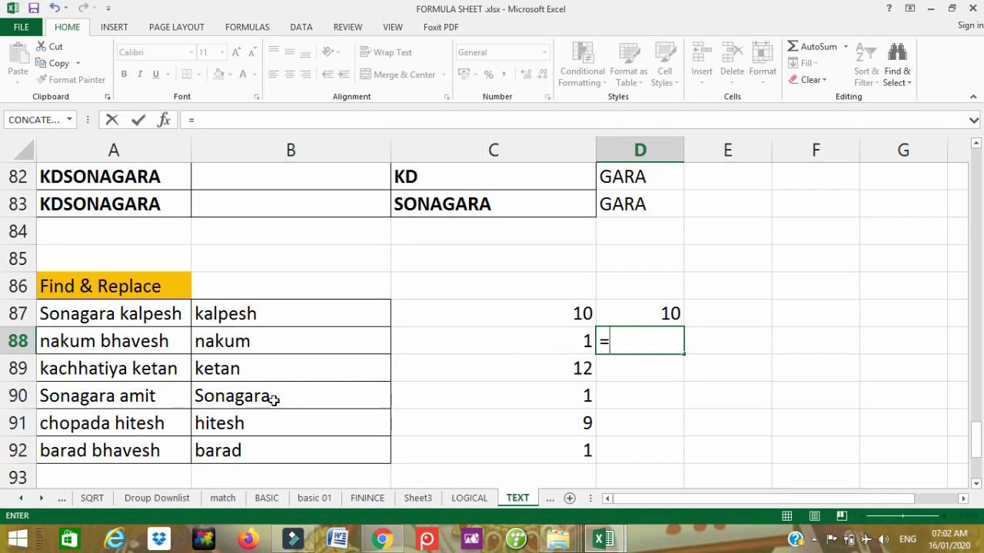
type("fin")
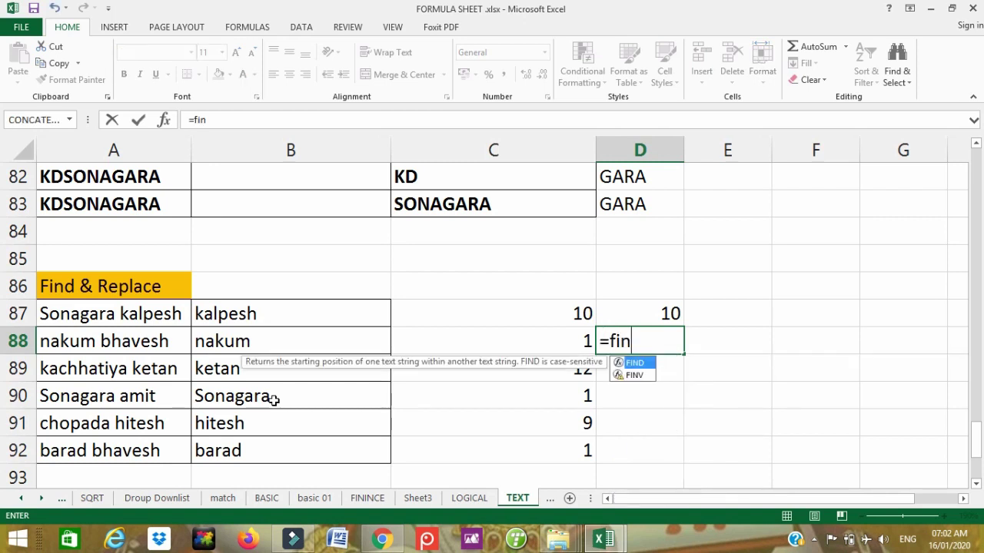
type("d(")
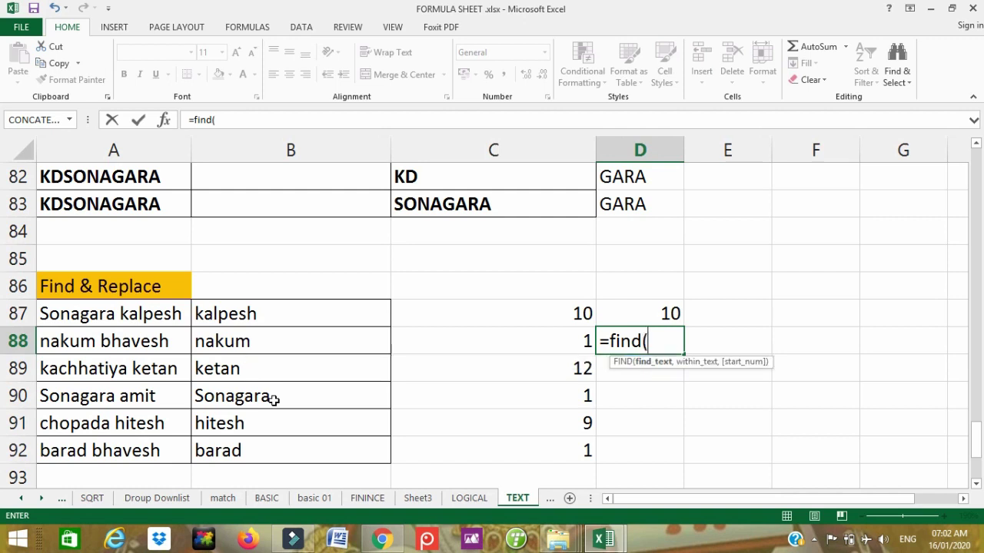
left_click(219, 342)
type(",")
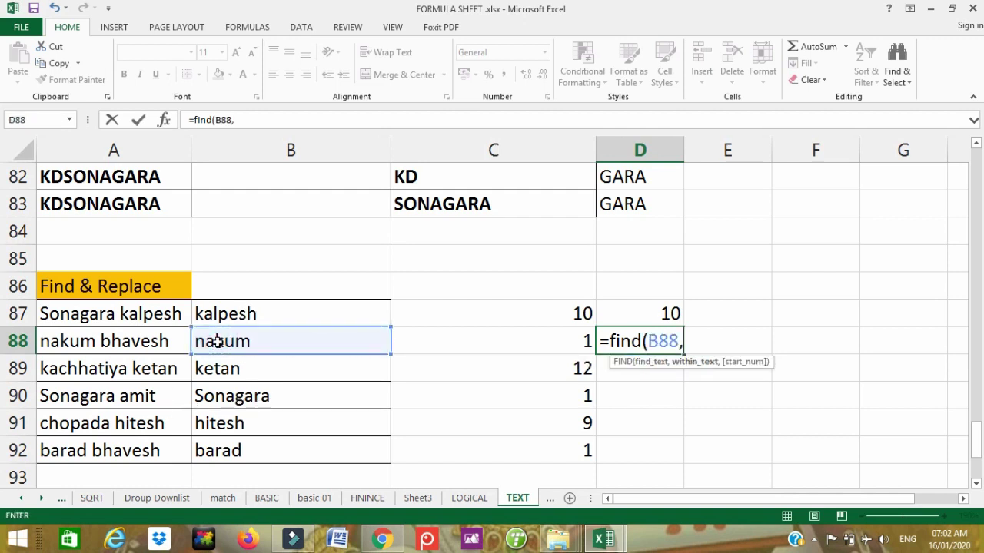
left_click(139, 341)
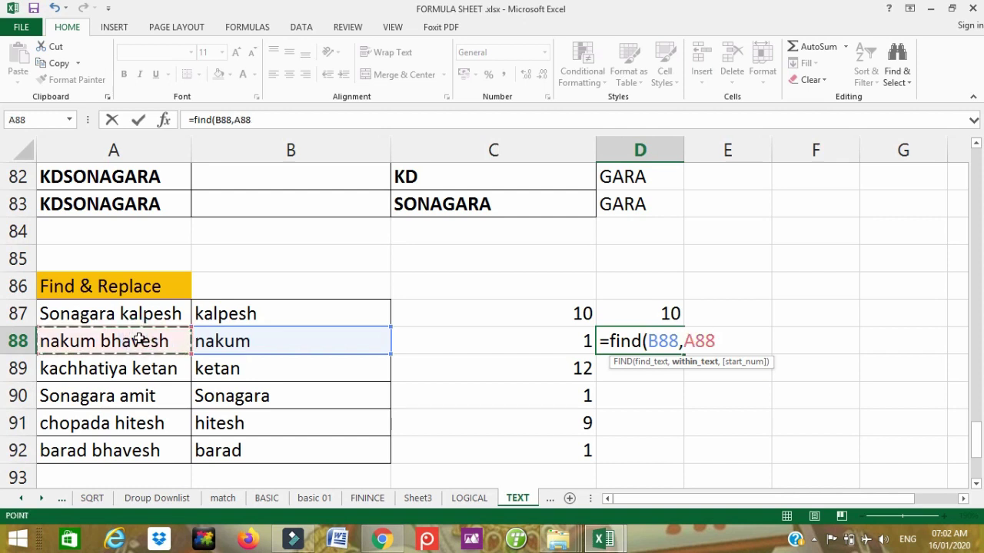
type(",")
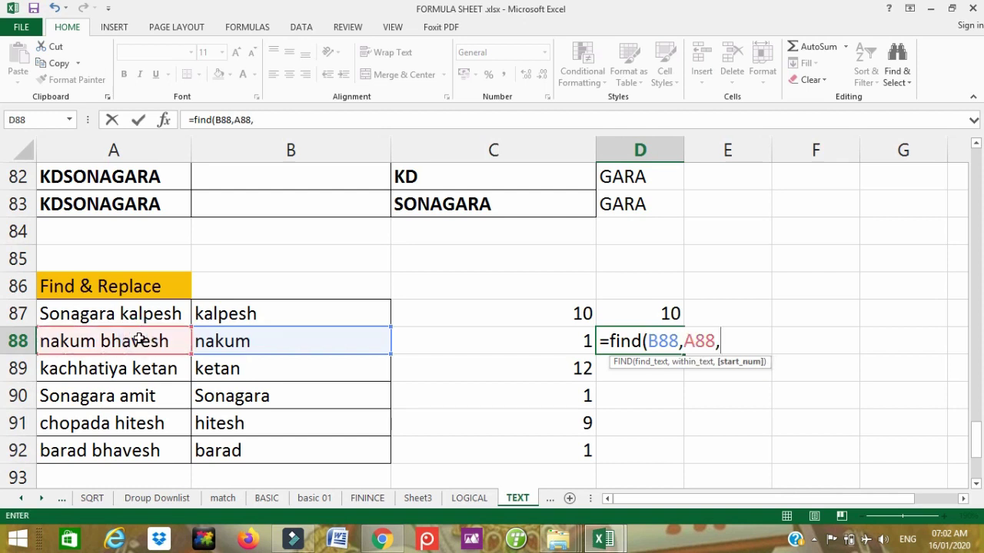
type("1")
key("Return")
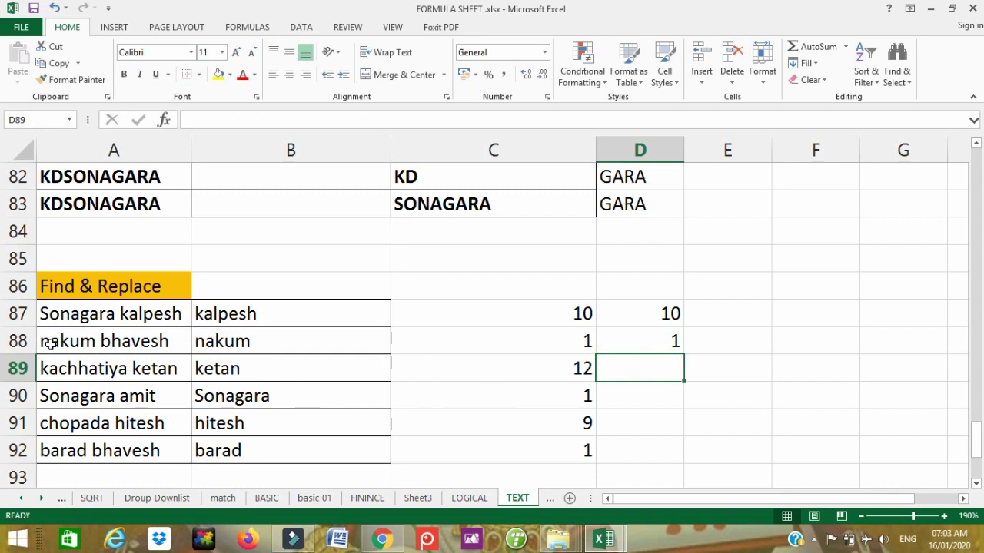
Fill the D88 FIND formula down through D92, returning 1, 12, 1, 9 and 1
left_click(673, 338)
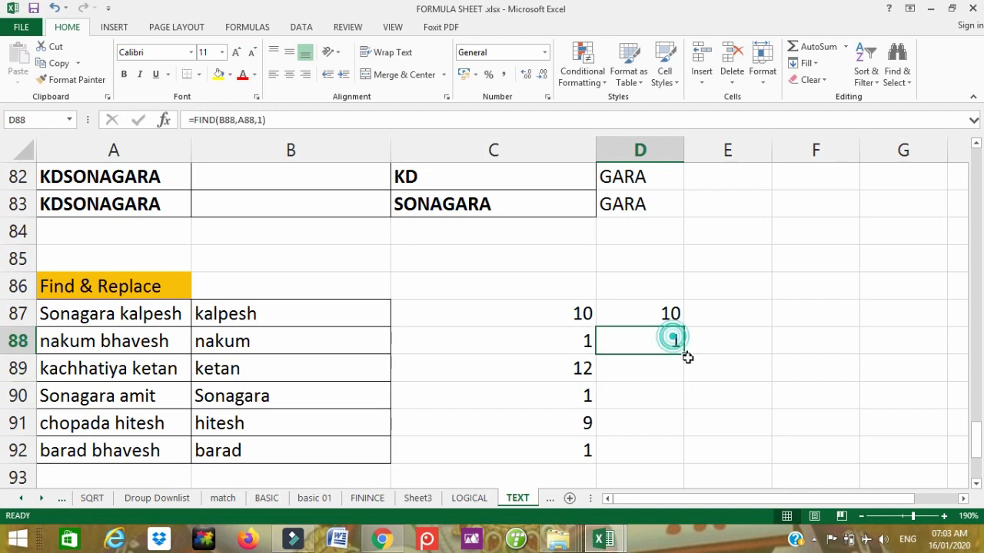
double_click(685, 355)
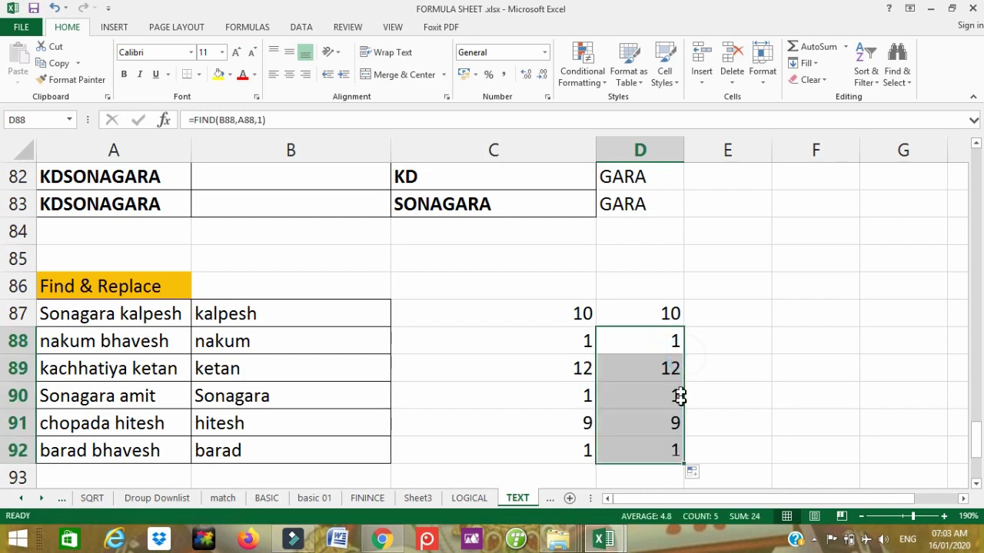
left_click(711, 433)
scroll(593, 413, "down", 1)
Clear the existing DATEDIF formula out of C98
left_click(559, 414)
scroll(557, 417, "down", 1)
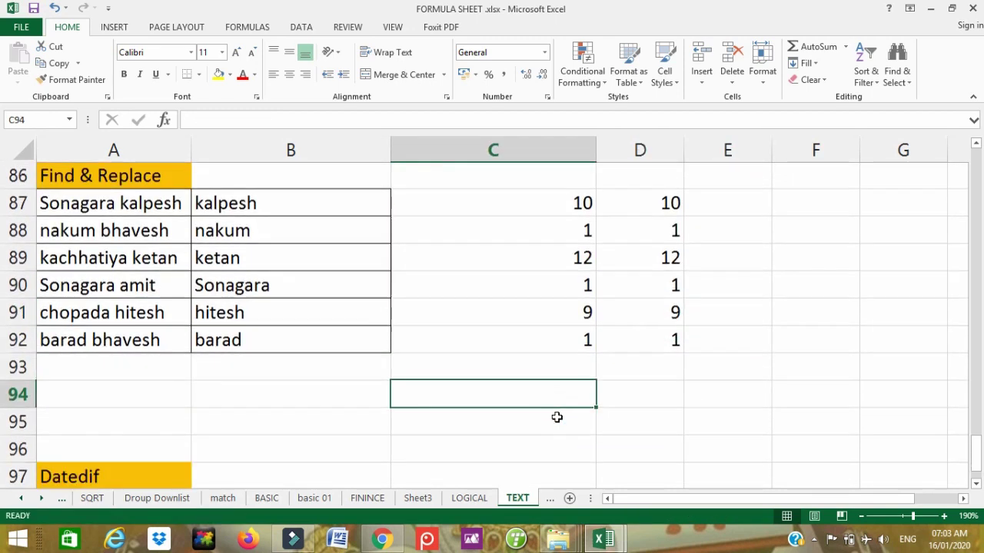
scroll(556, 418, "down", 3)
scroll(554, 418, "up", 2)
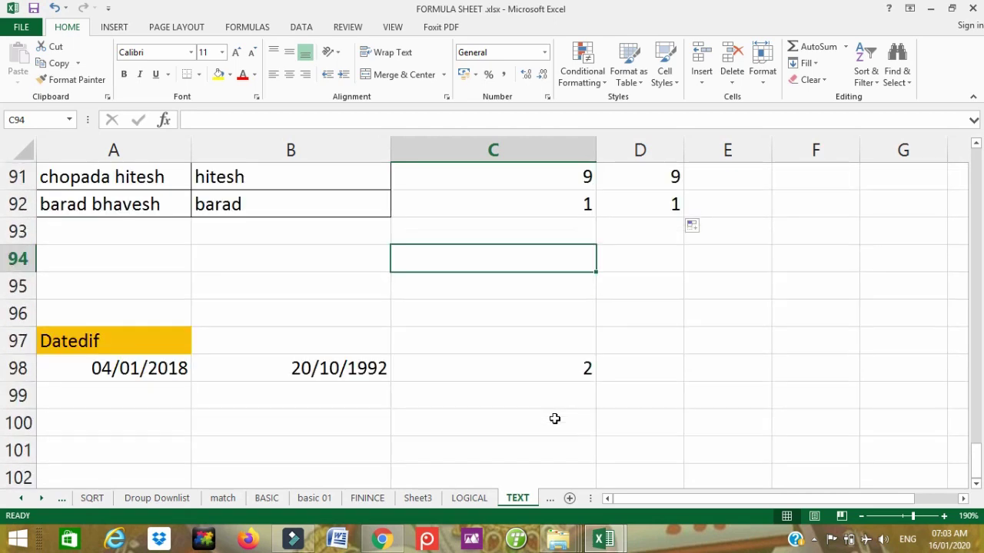
left_click(548, 369)
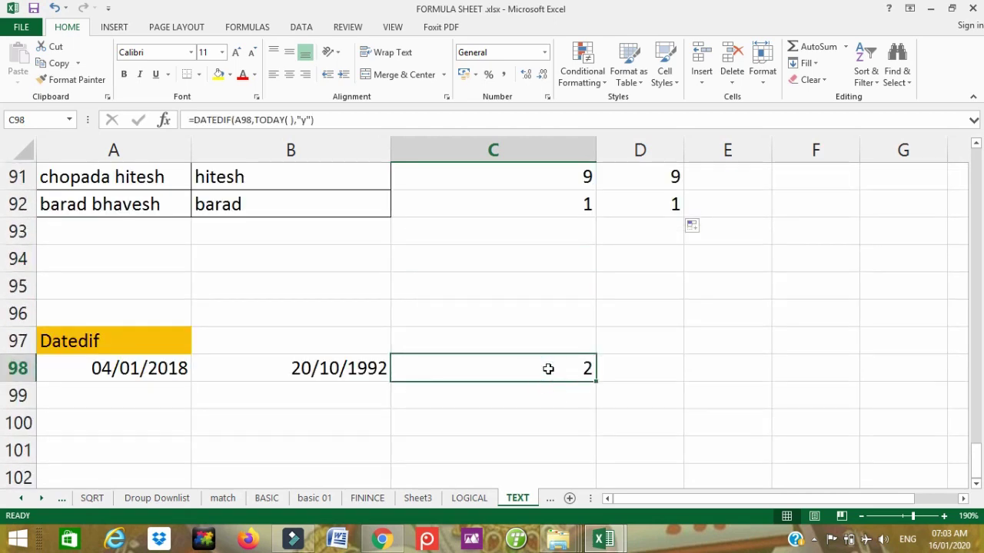
key("Delete")
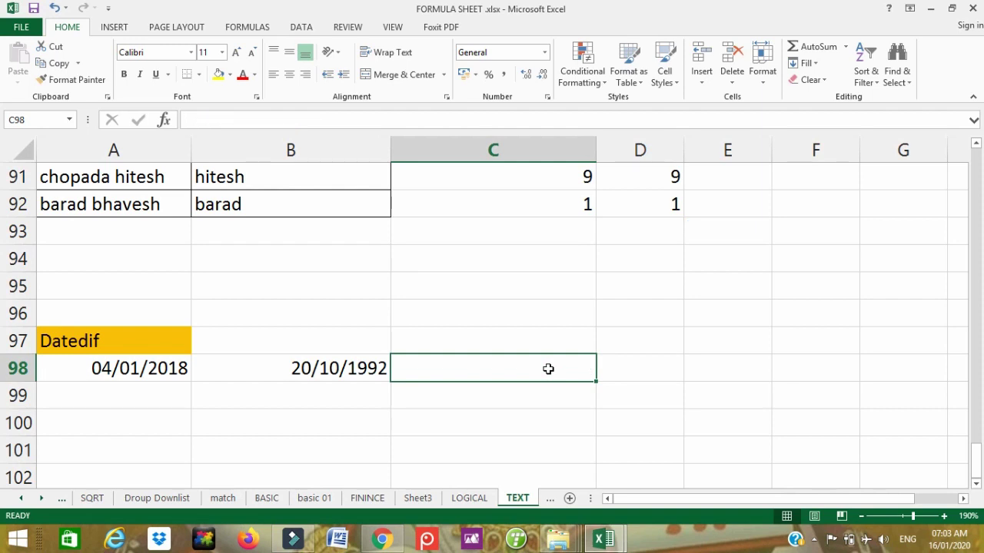
Enter =datedif(A98,TODAY(),"y" in C98, prompting Excel's formula correction
type("=")
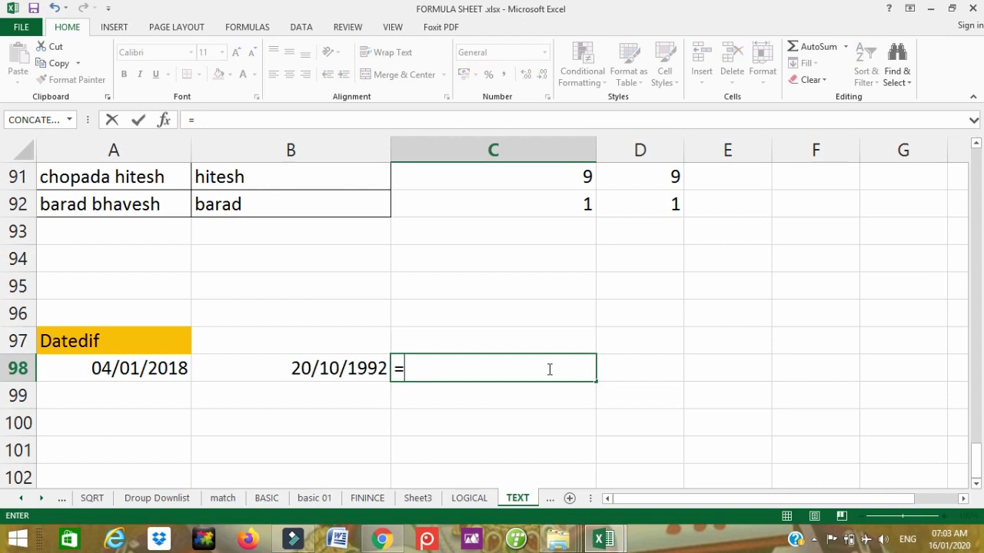
type("d")
type("ate")
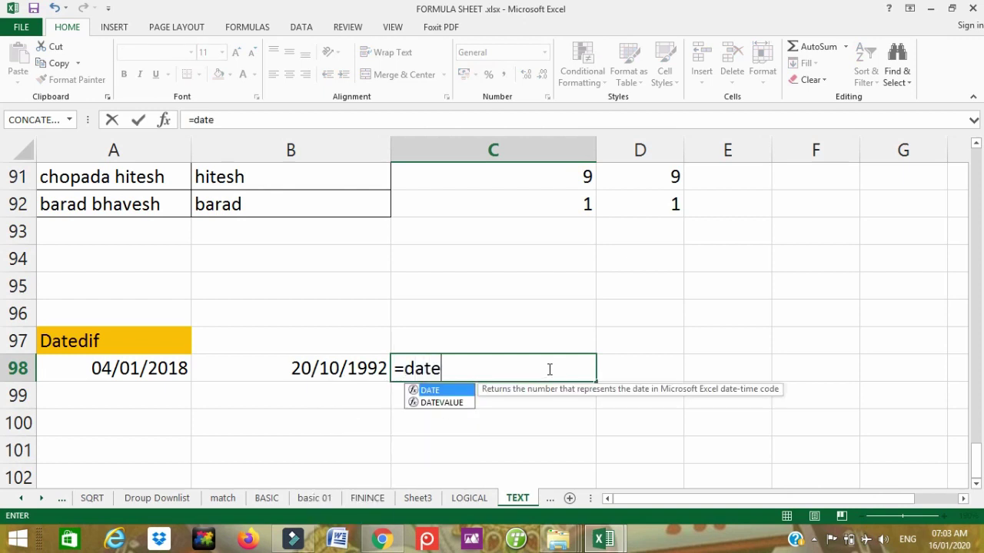
type("di")
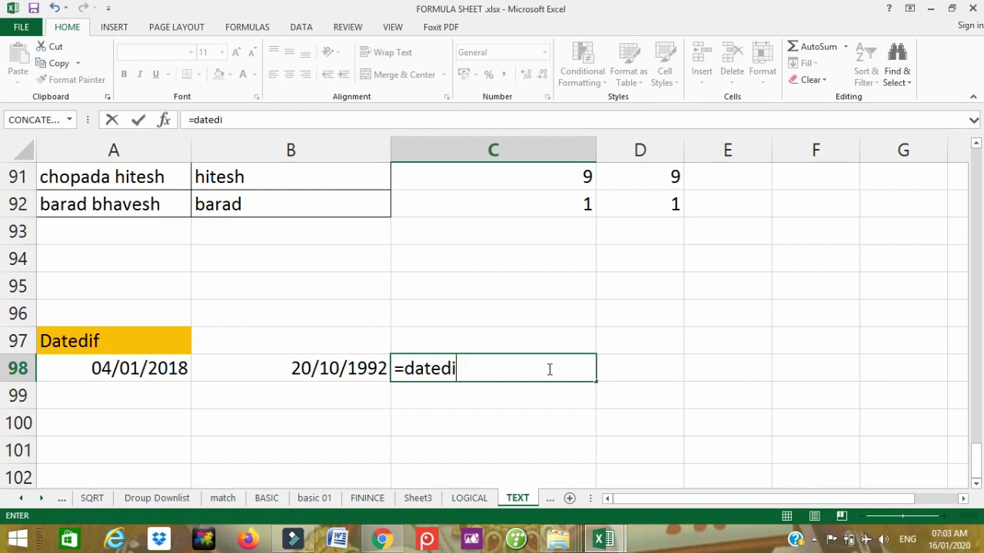
type("f(")
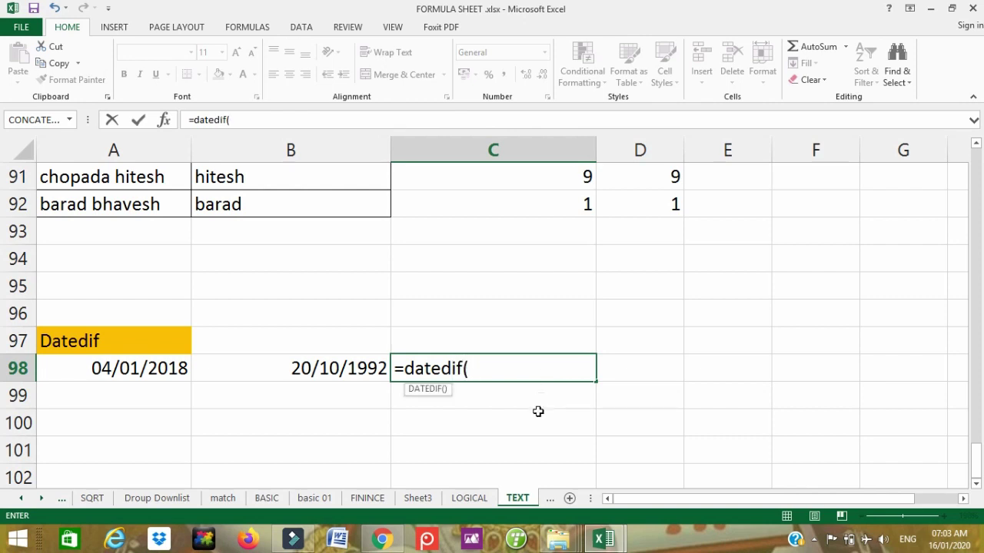
mouse_move(293, 540)
left_click(113, 369)
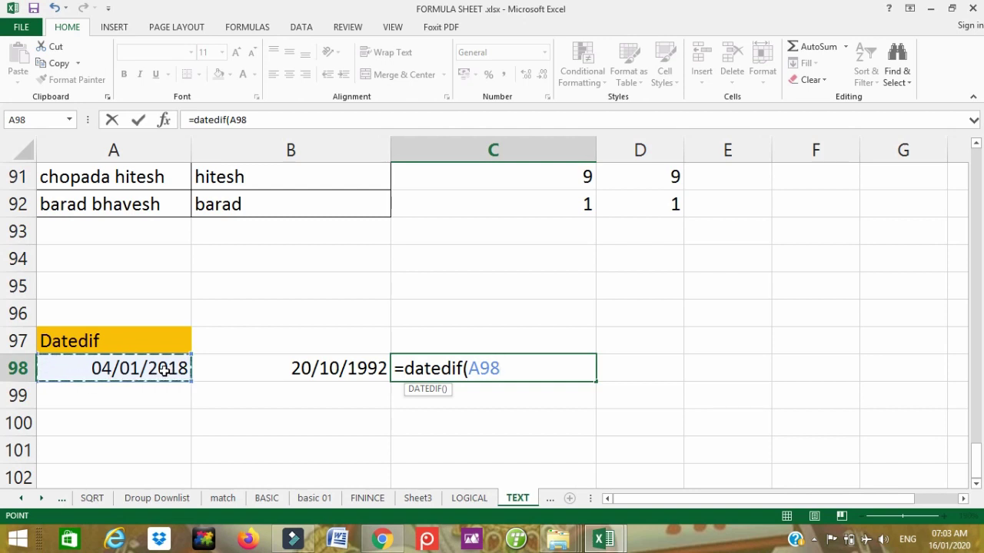
type(",")
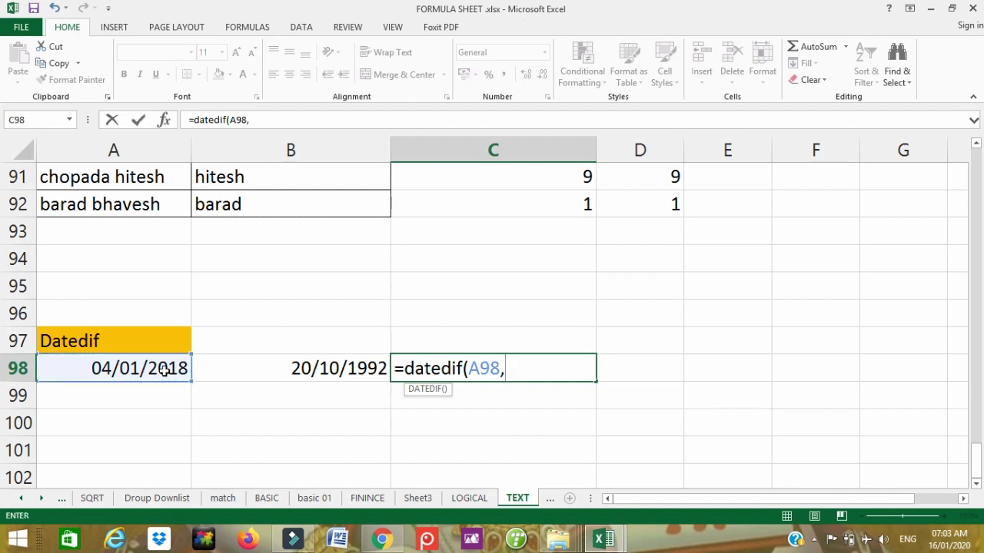
type("tof")
key("BackSpace")
type("d")
key("BackSpace")
key("Tab")
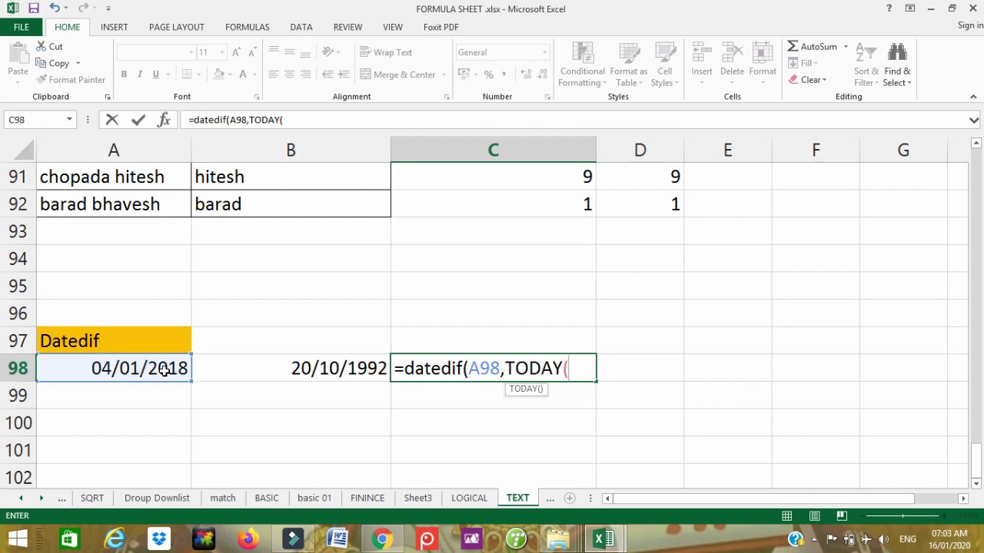
type(")")
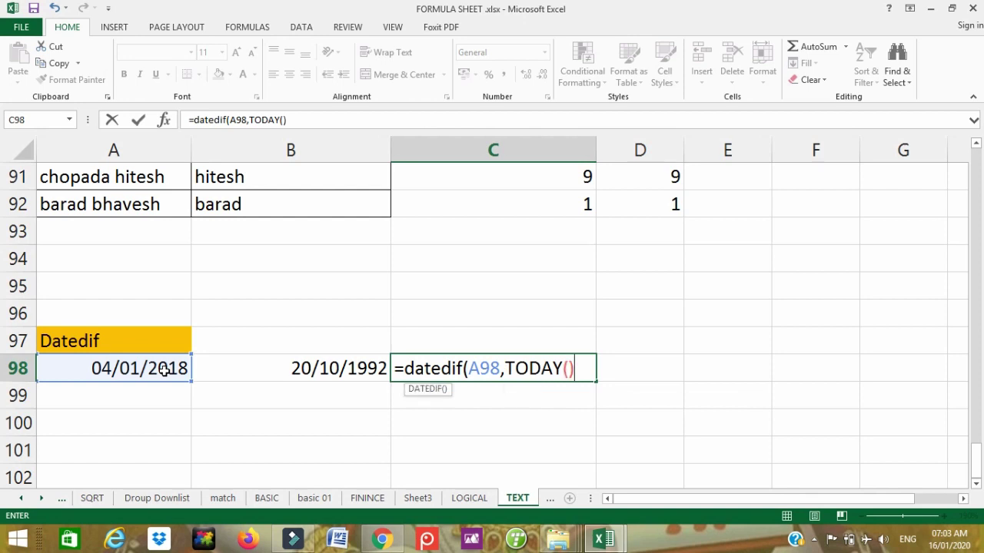
type(",")
key("BackSpace")
type("\"")
type("y")
type("\"")
key("Return")
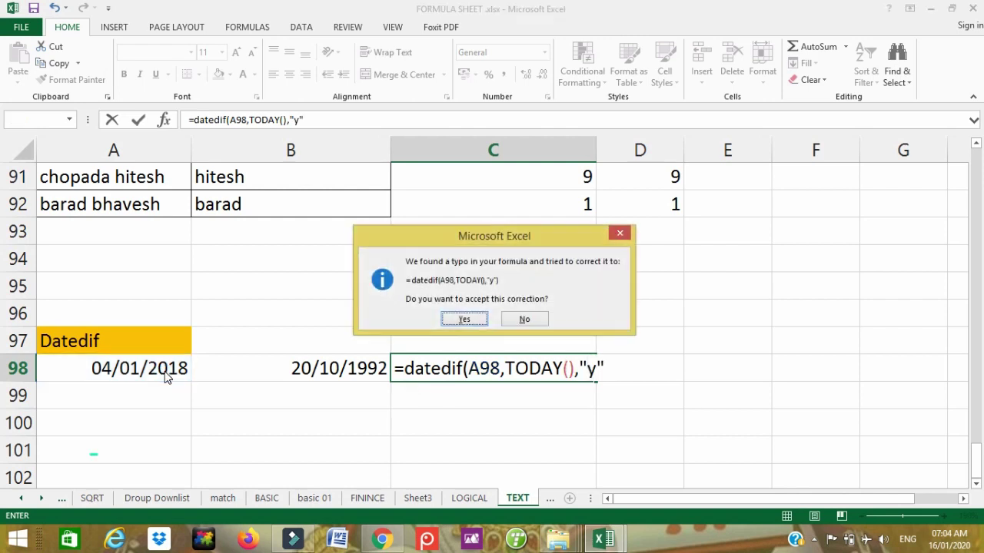
Accept Excel's corrected formula and change the C98 DATEDIF unit from "y" to "M"
left_click(466, 319)
left_click(541, 368)
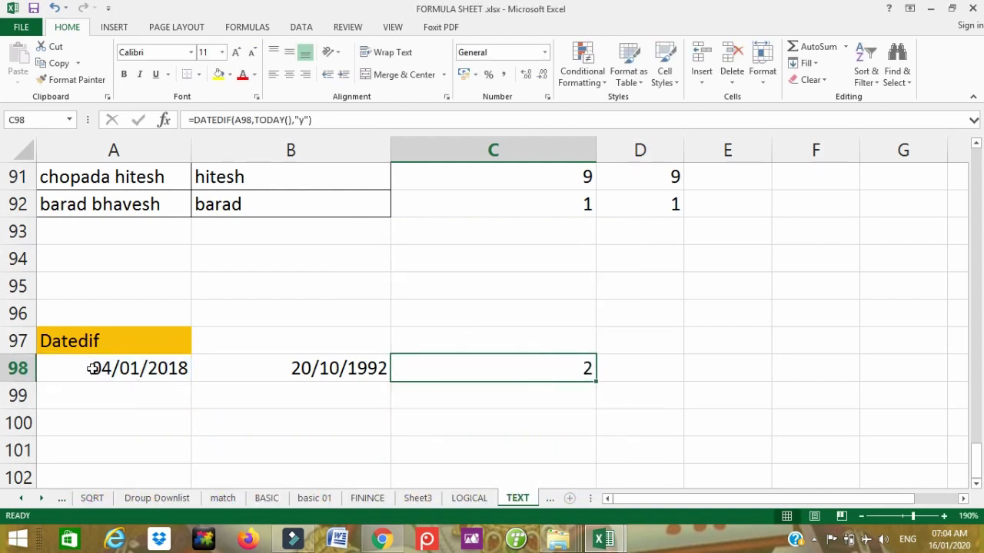
double_click(561, 374)
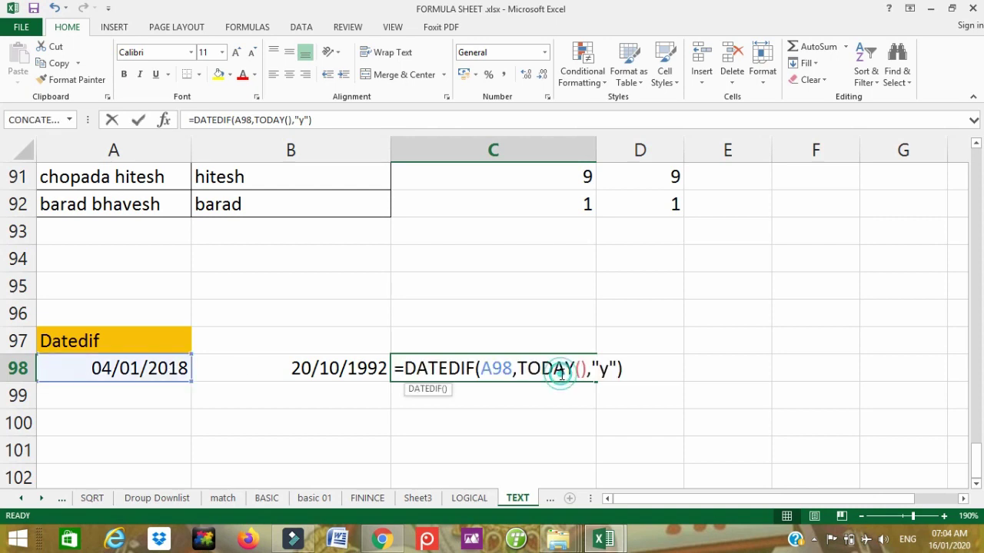
left_click_drag(613, 370, 601, 369)
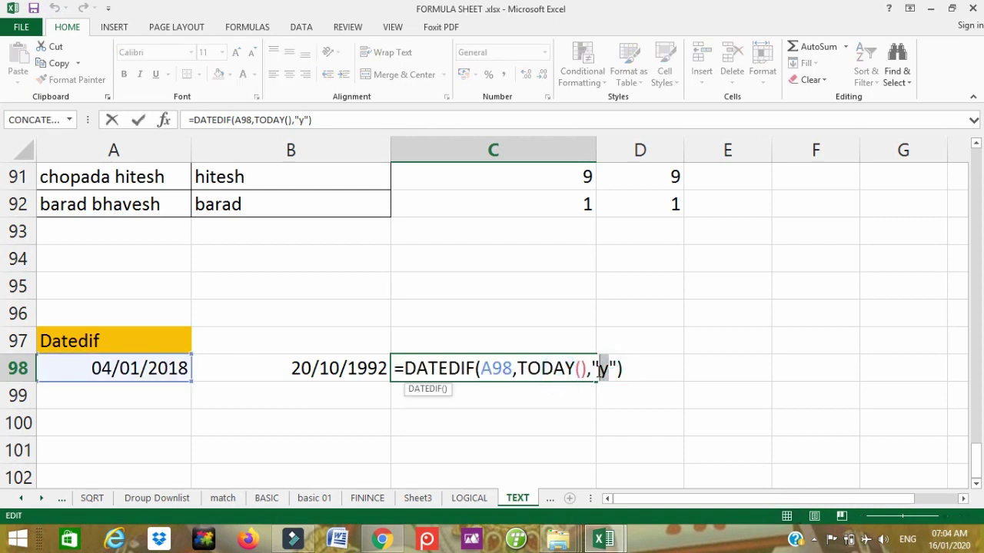
type("M")
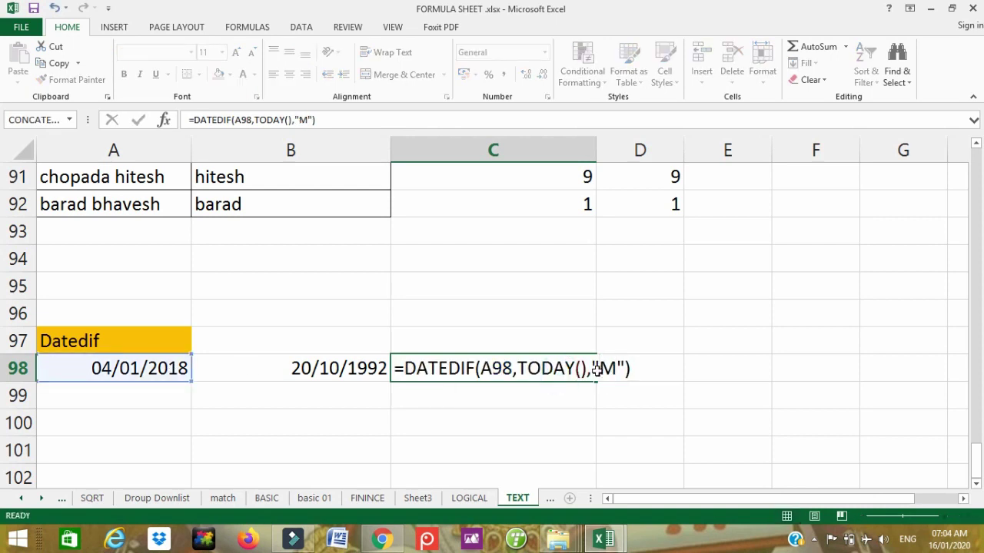
key("Return")
Change the C98 DATEDIF unit from "M" to "D" so it returns 742 days
double_click(559, 366)
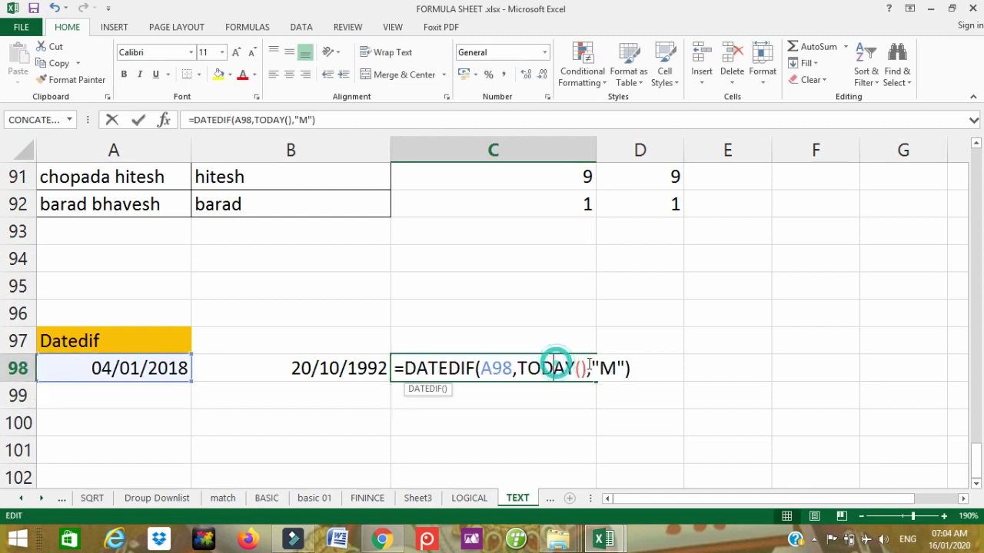
left_click(613, 368)
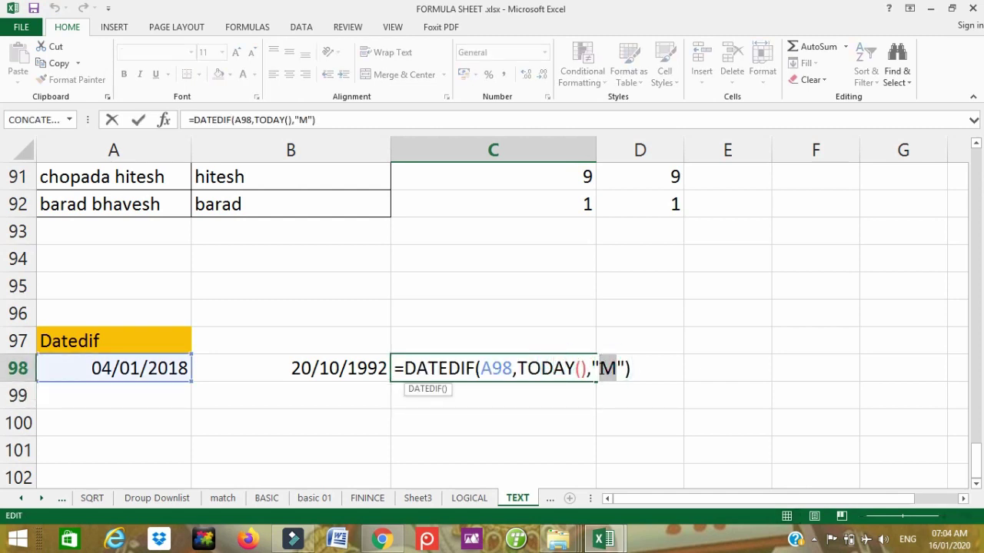
type("D")
key("Return")
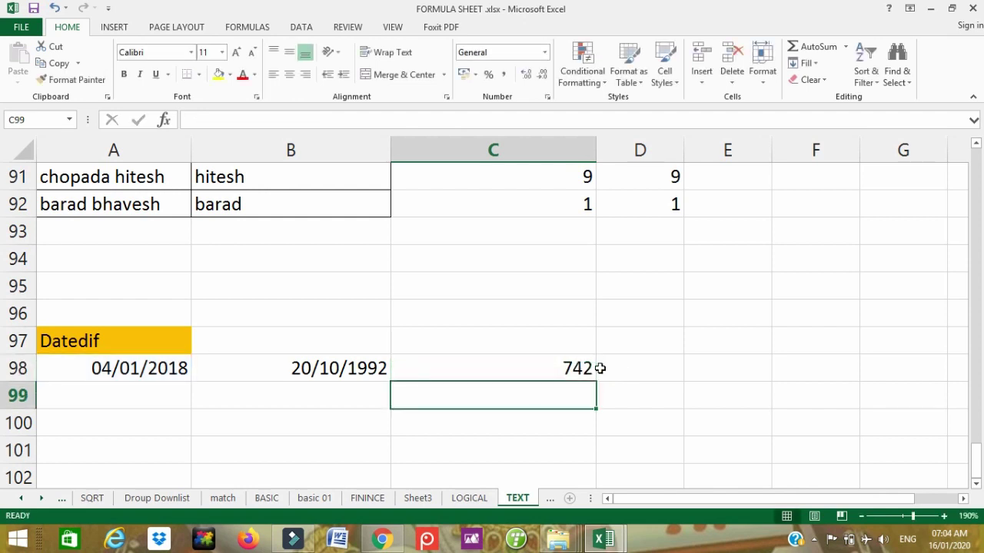
double_click(550, 368)
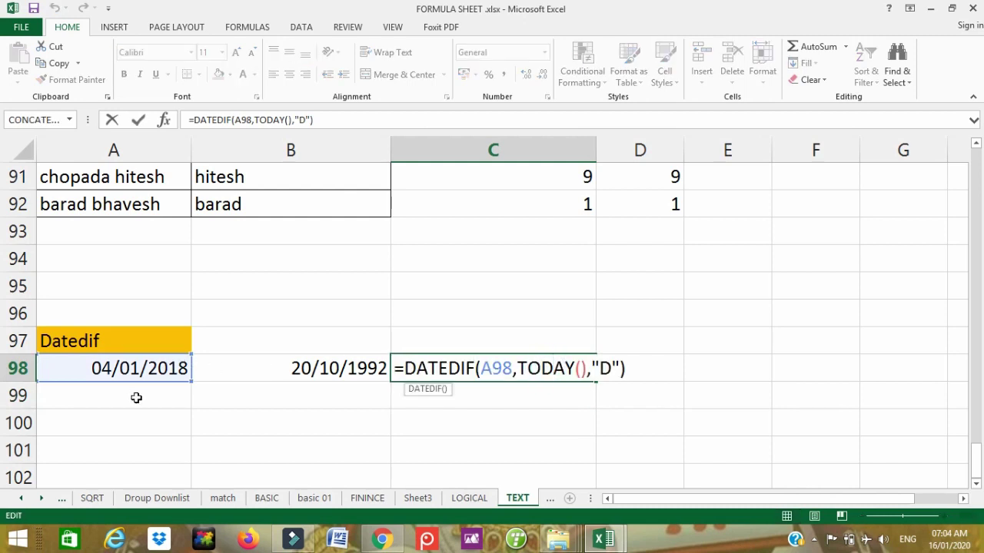
key("Escape")
Change the year in A98's date from 2018 to 1990, making it 04/01/1990
double_click(174, 370)
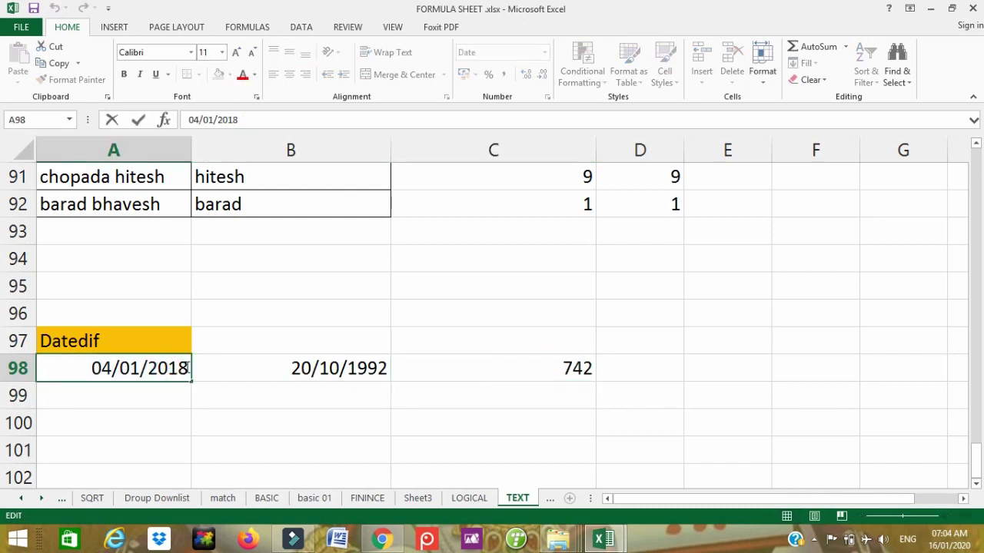
left_click_drag(187, 368, 148, 368)
type("1")
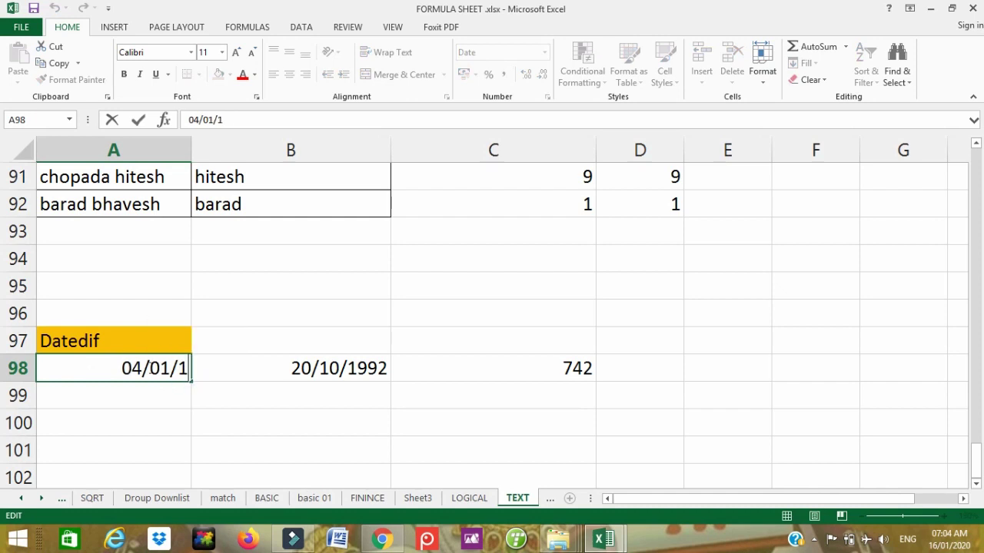
type("990")
key("ctrl+Return")
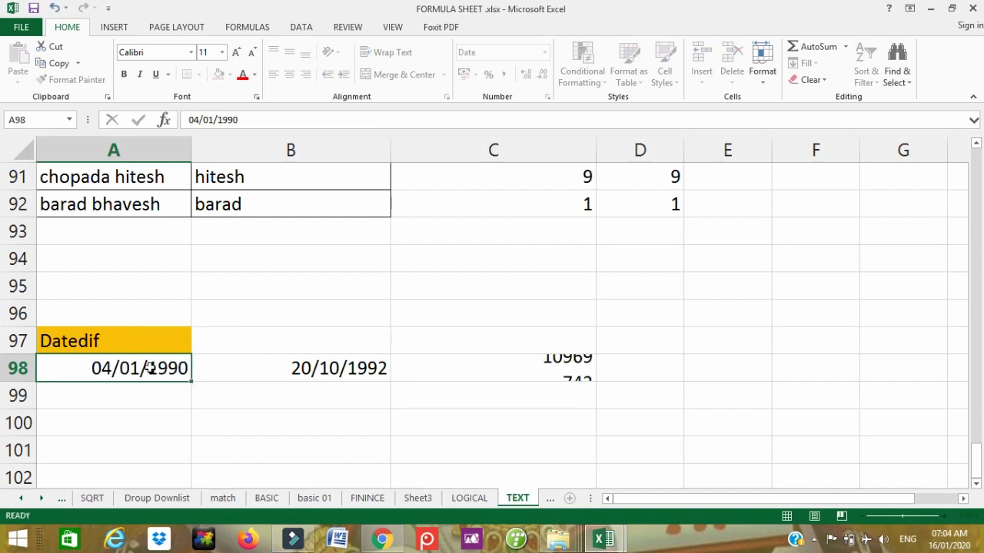
Switch the C98 DATEDIF unit from "D" to "Y" to show 30 years
left_click(556, 367)
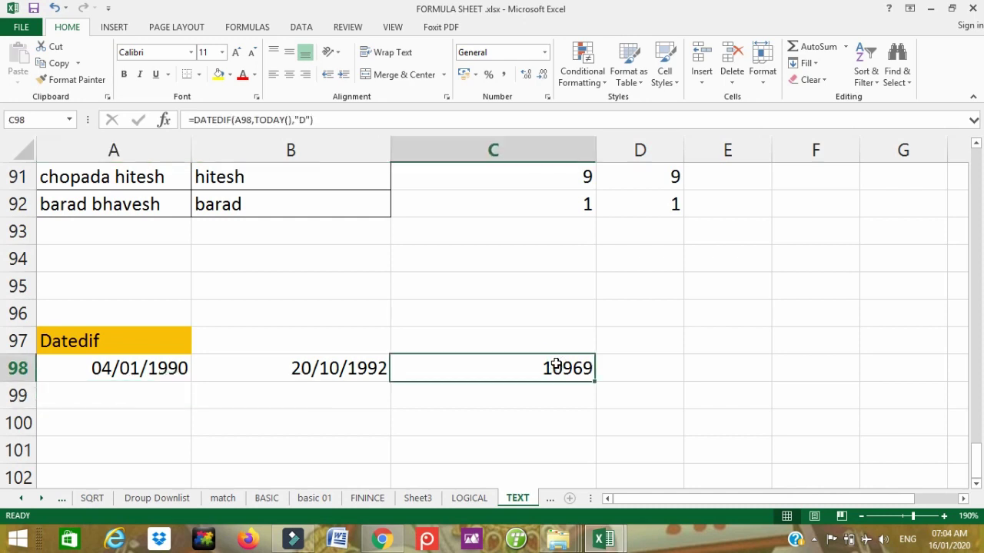
double_click(556, 367)
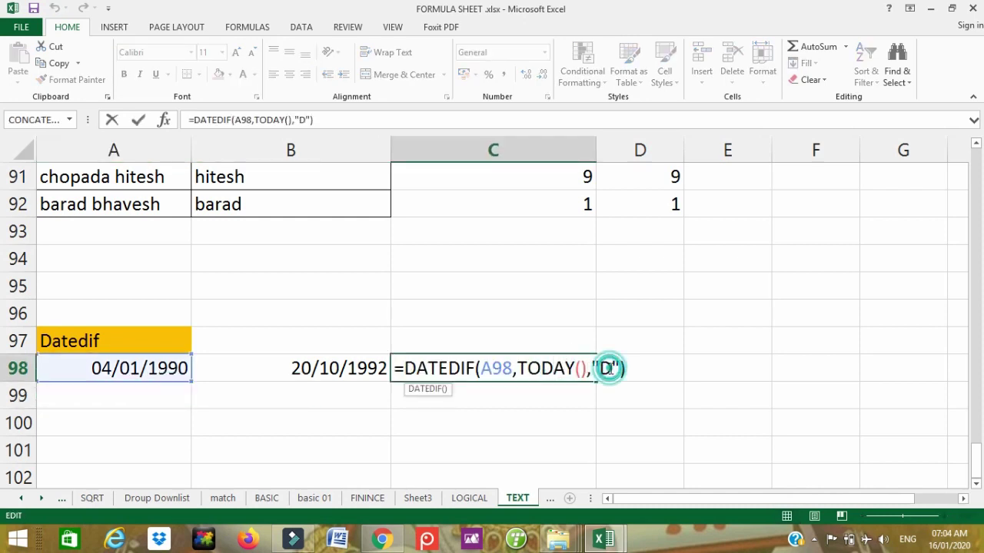
key("ctrl+Return")
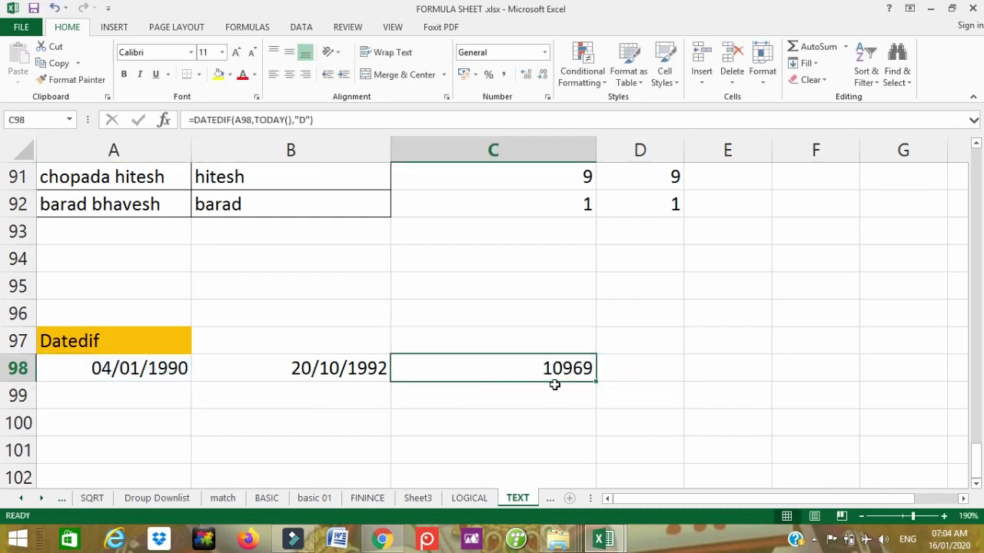
double_click(561, 369)
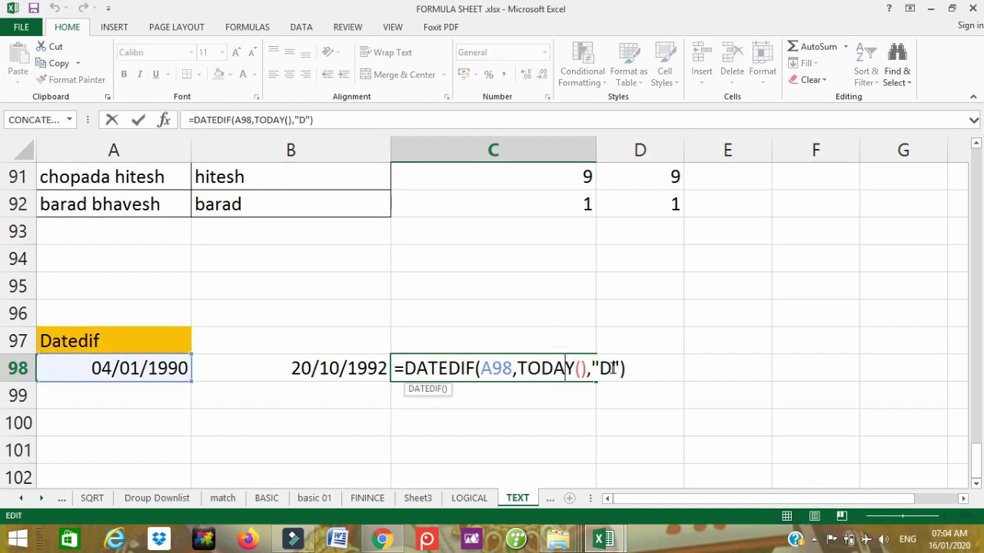
double_click(606, 369)
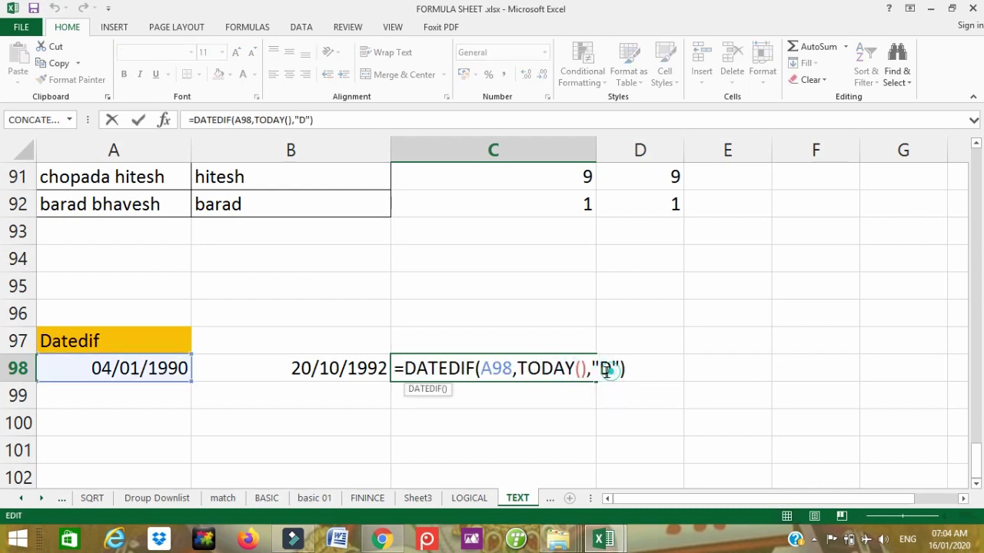
type("T")
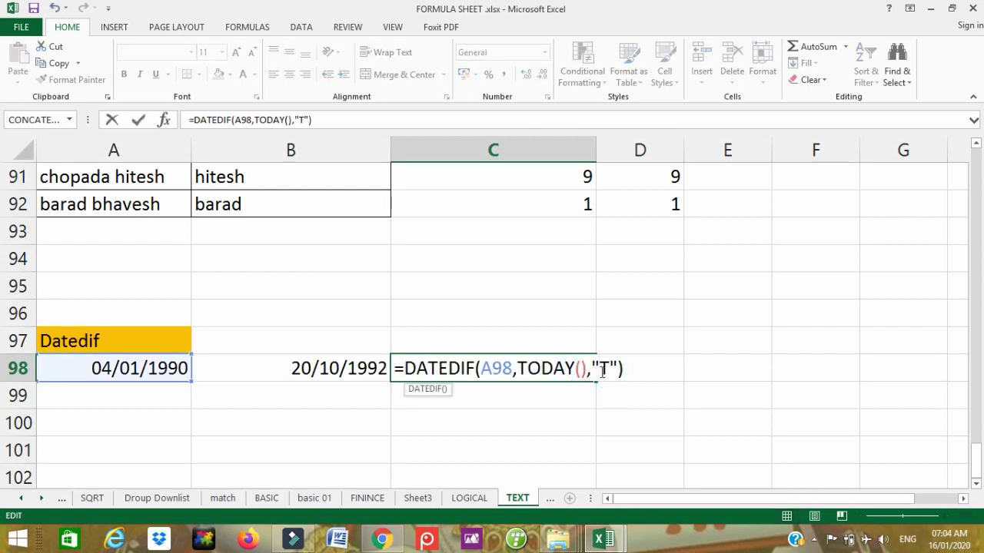
key("BackSpace")
type("Y")
key("Return")
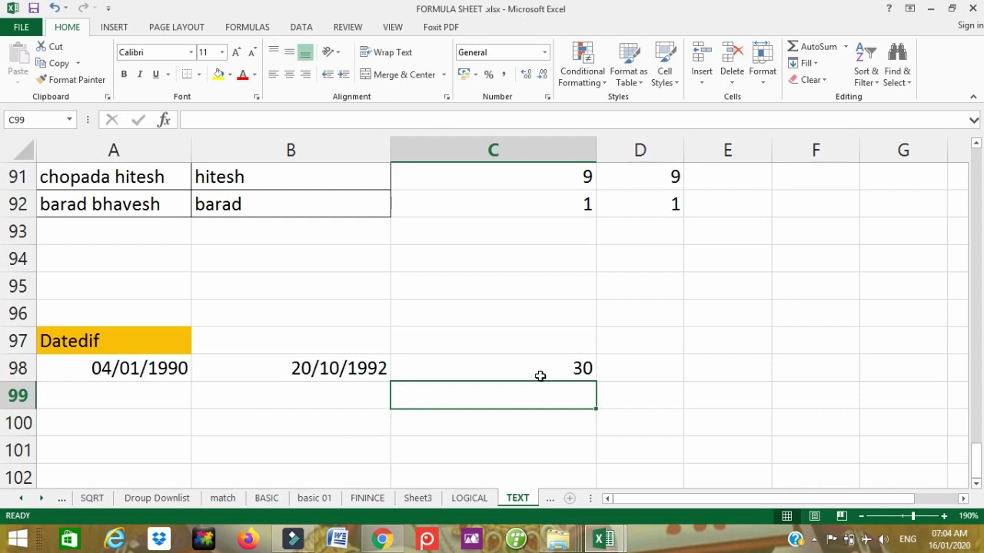
Replace TODAY() with B98 in the C98 DATEDIF formula
left_click(492, 368)
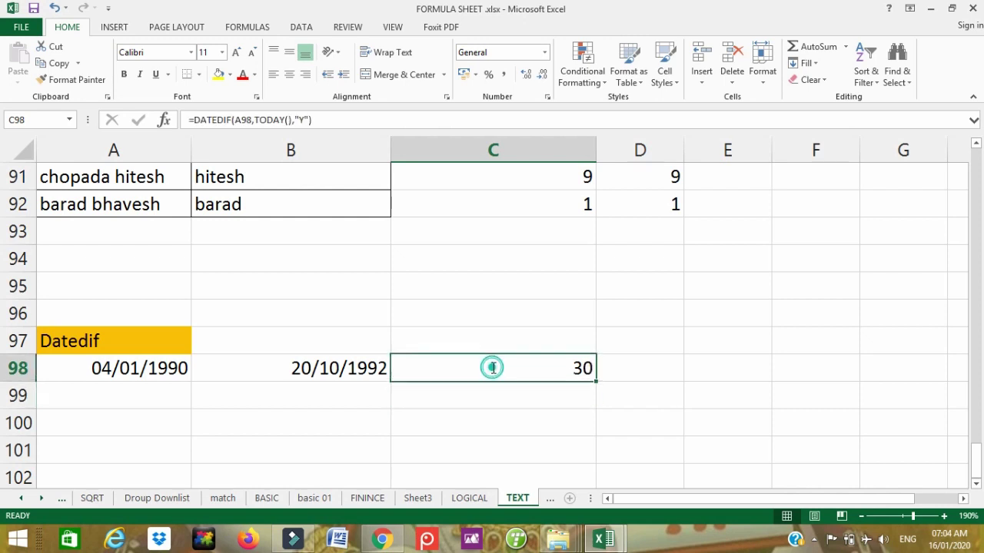
double_click(493, 369)
left_click_drag(586, 369, 518, 370)
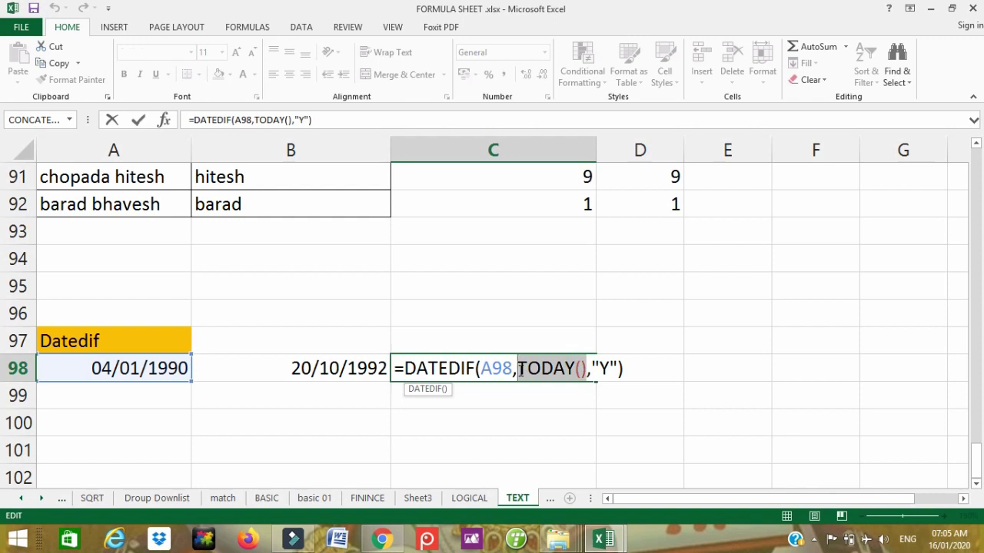
left_click(328, 368)
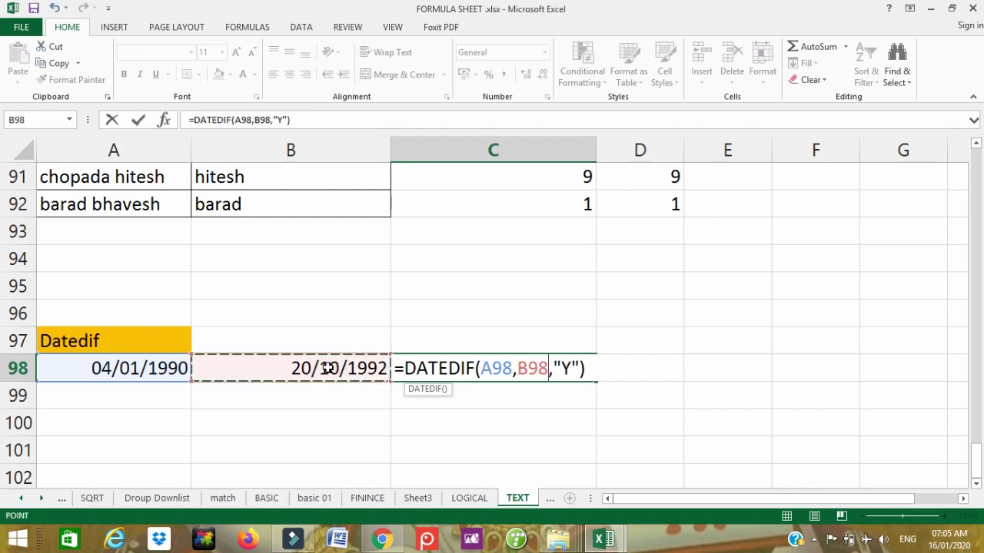
key("Return")
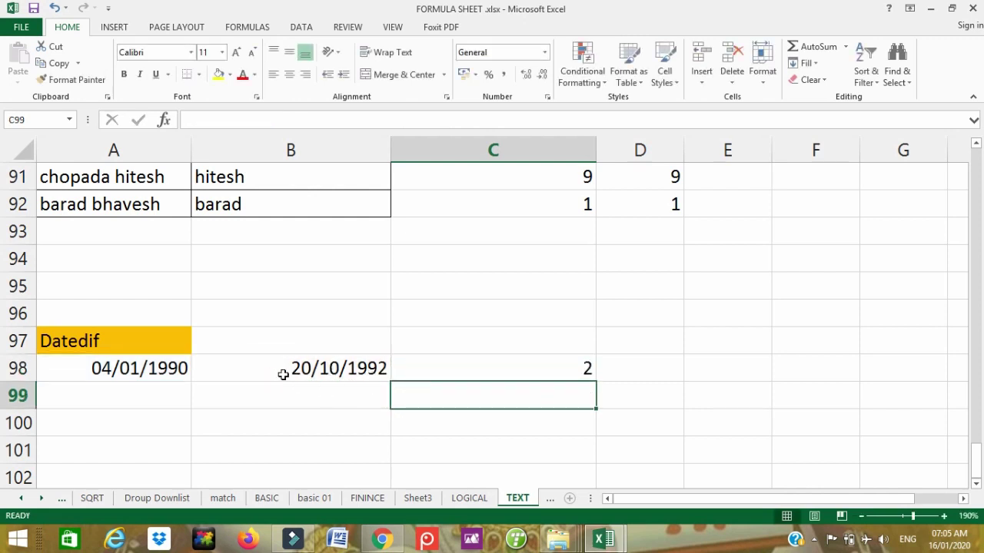
Change the C98 DATEDIF unit from "Y" to "M"
double_click(558, 370)
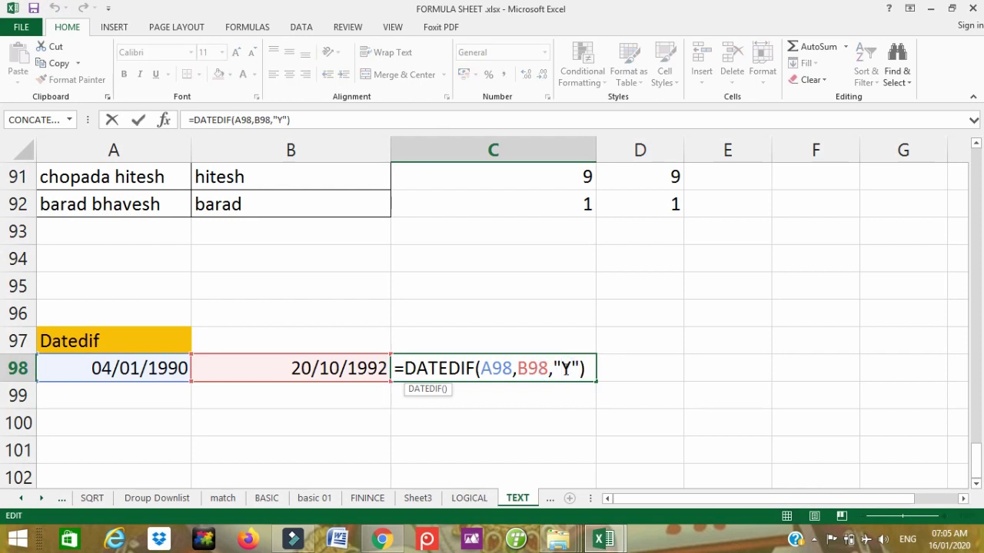
double_click(563, 370)
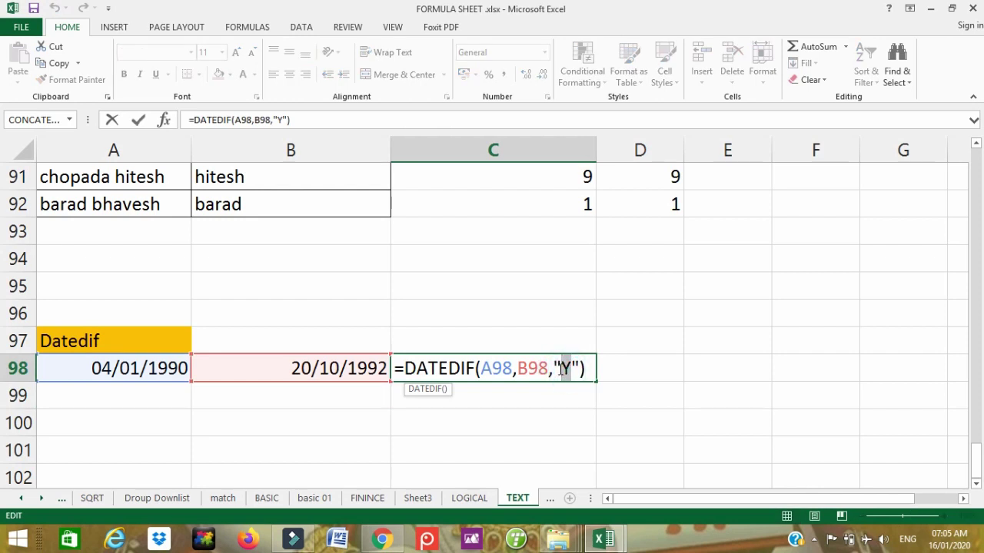
type("M")
key("Return")
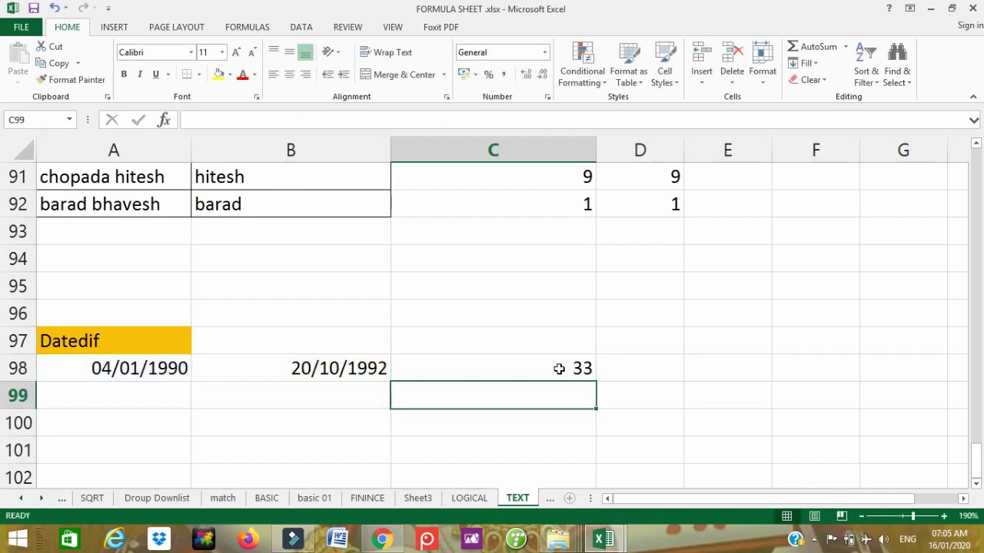
Change the C98 DATEDIF unit from "M" to "D", returning 1020 days
left_click(559, 369)
double_click(559, 369)
double_click(566, 370)
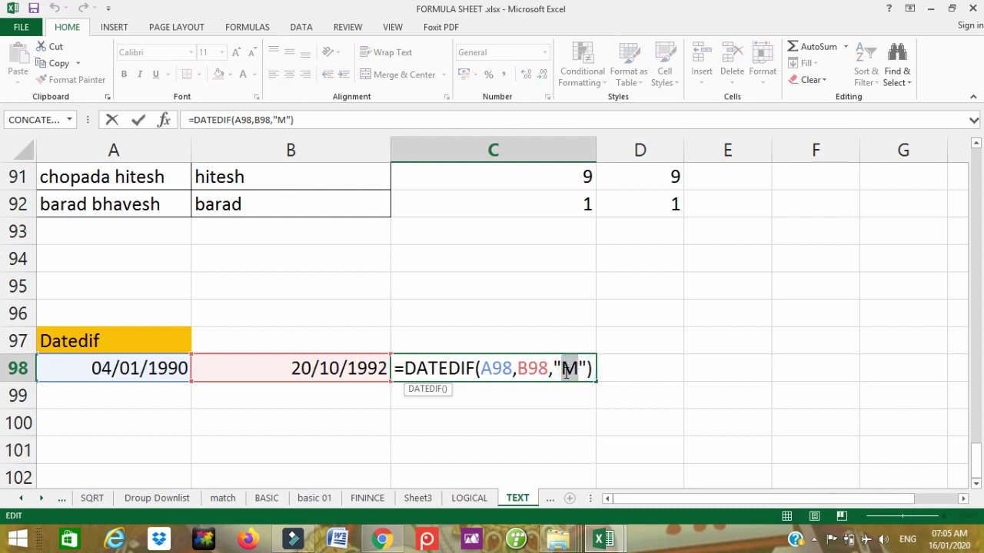
type("D")
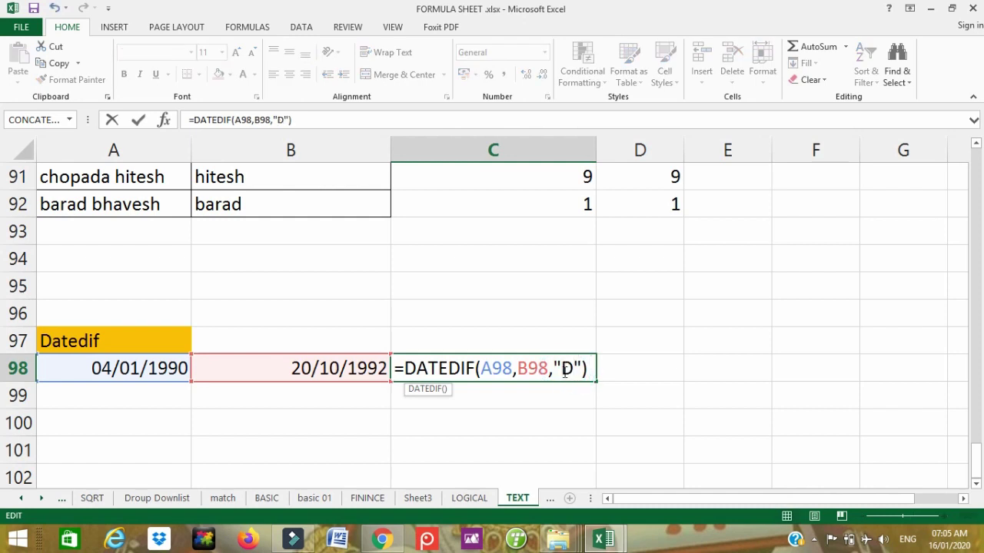
key("Return")
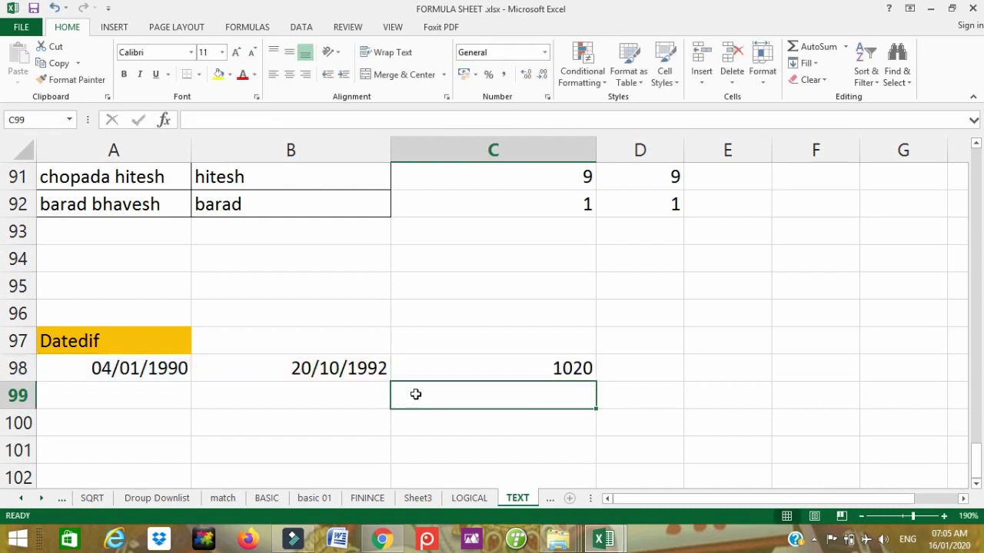